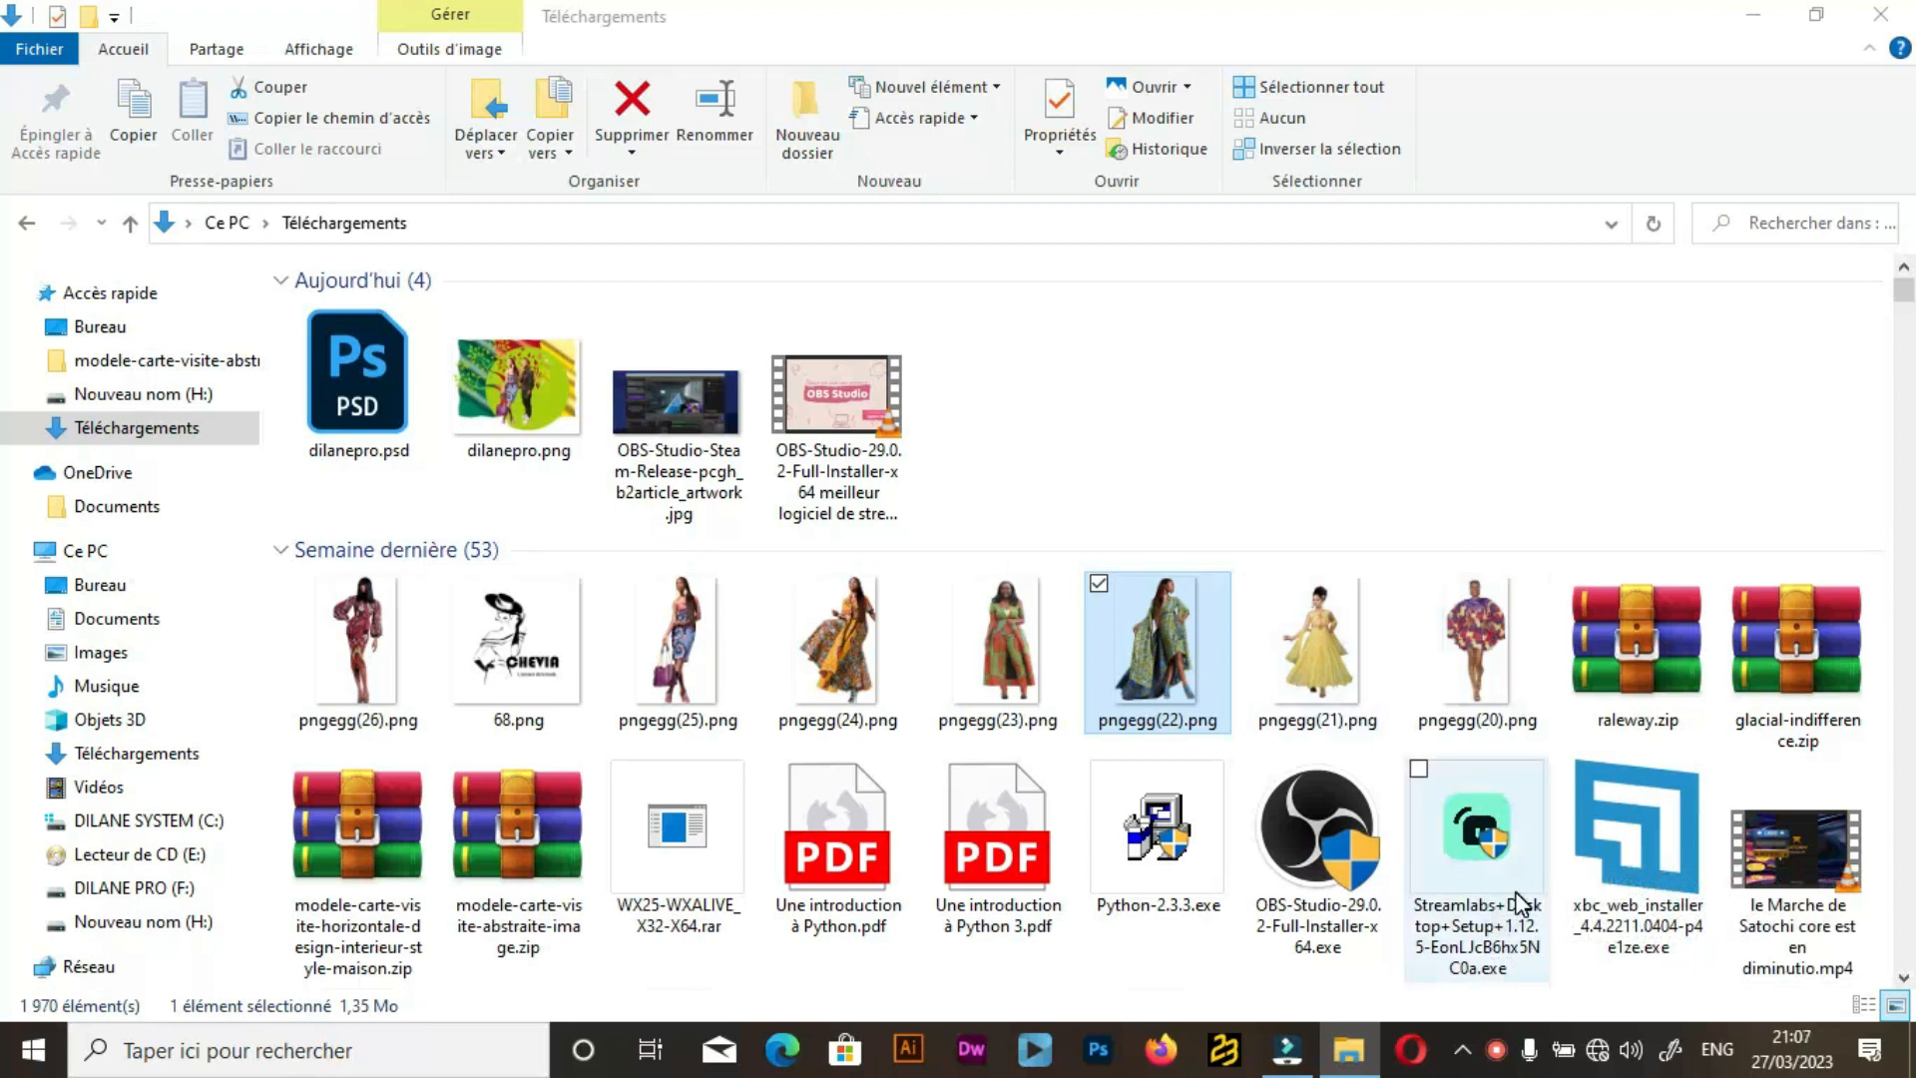
# Run the Streamlabs Desktop 1.12.5 installer from the Téléchargements folder and accept its user licence.
pyautogui.moveTo(1519, 904)
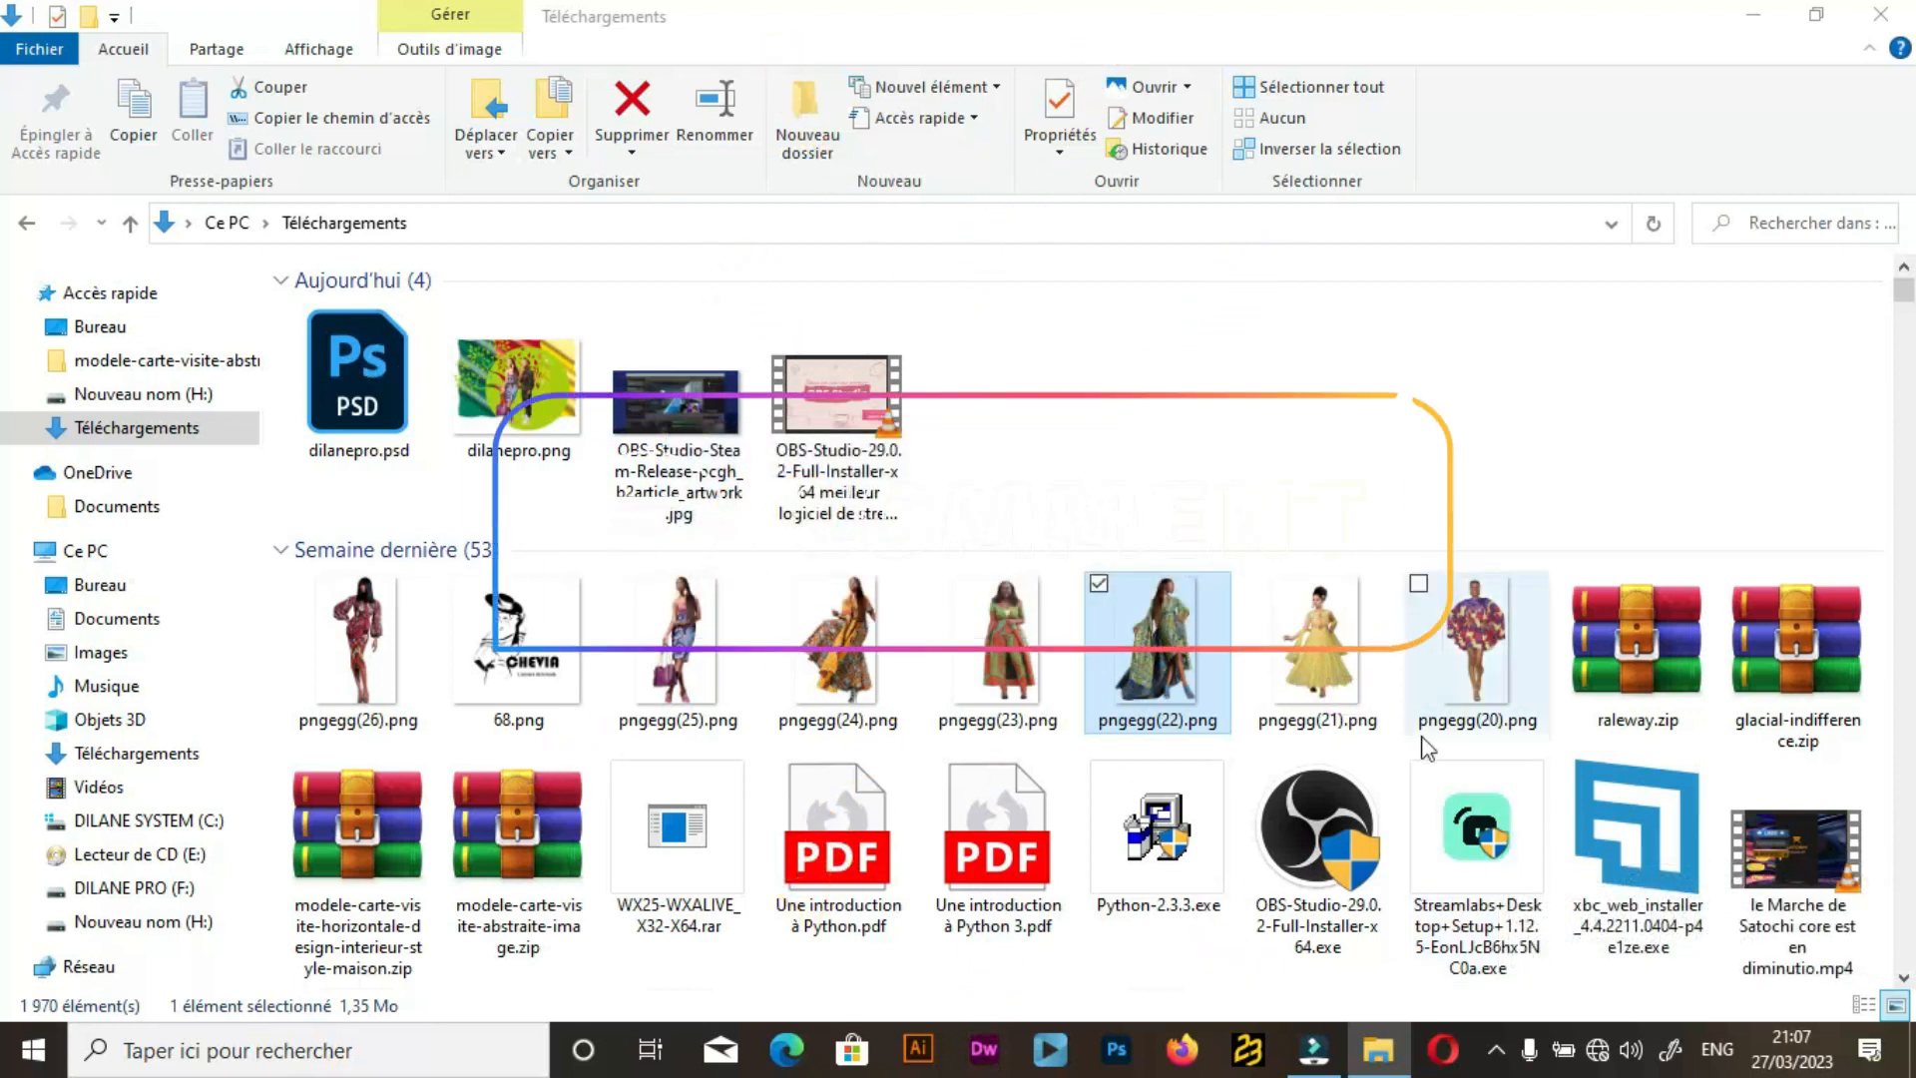
pyautogui.click(1442, 827)
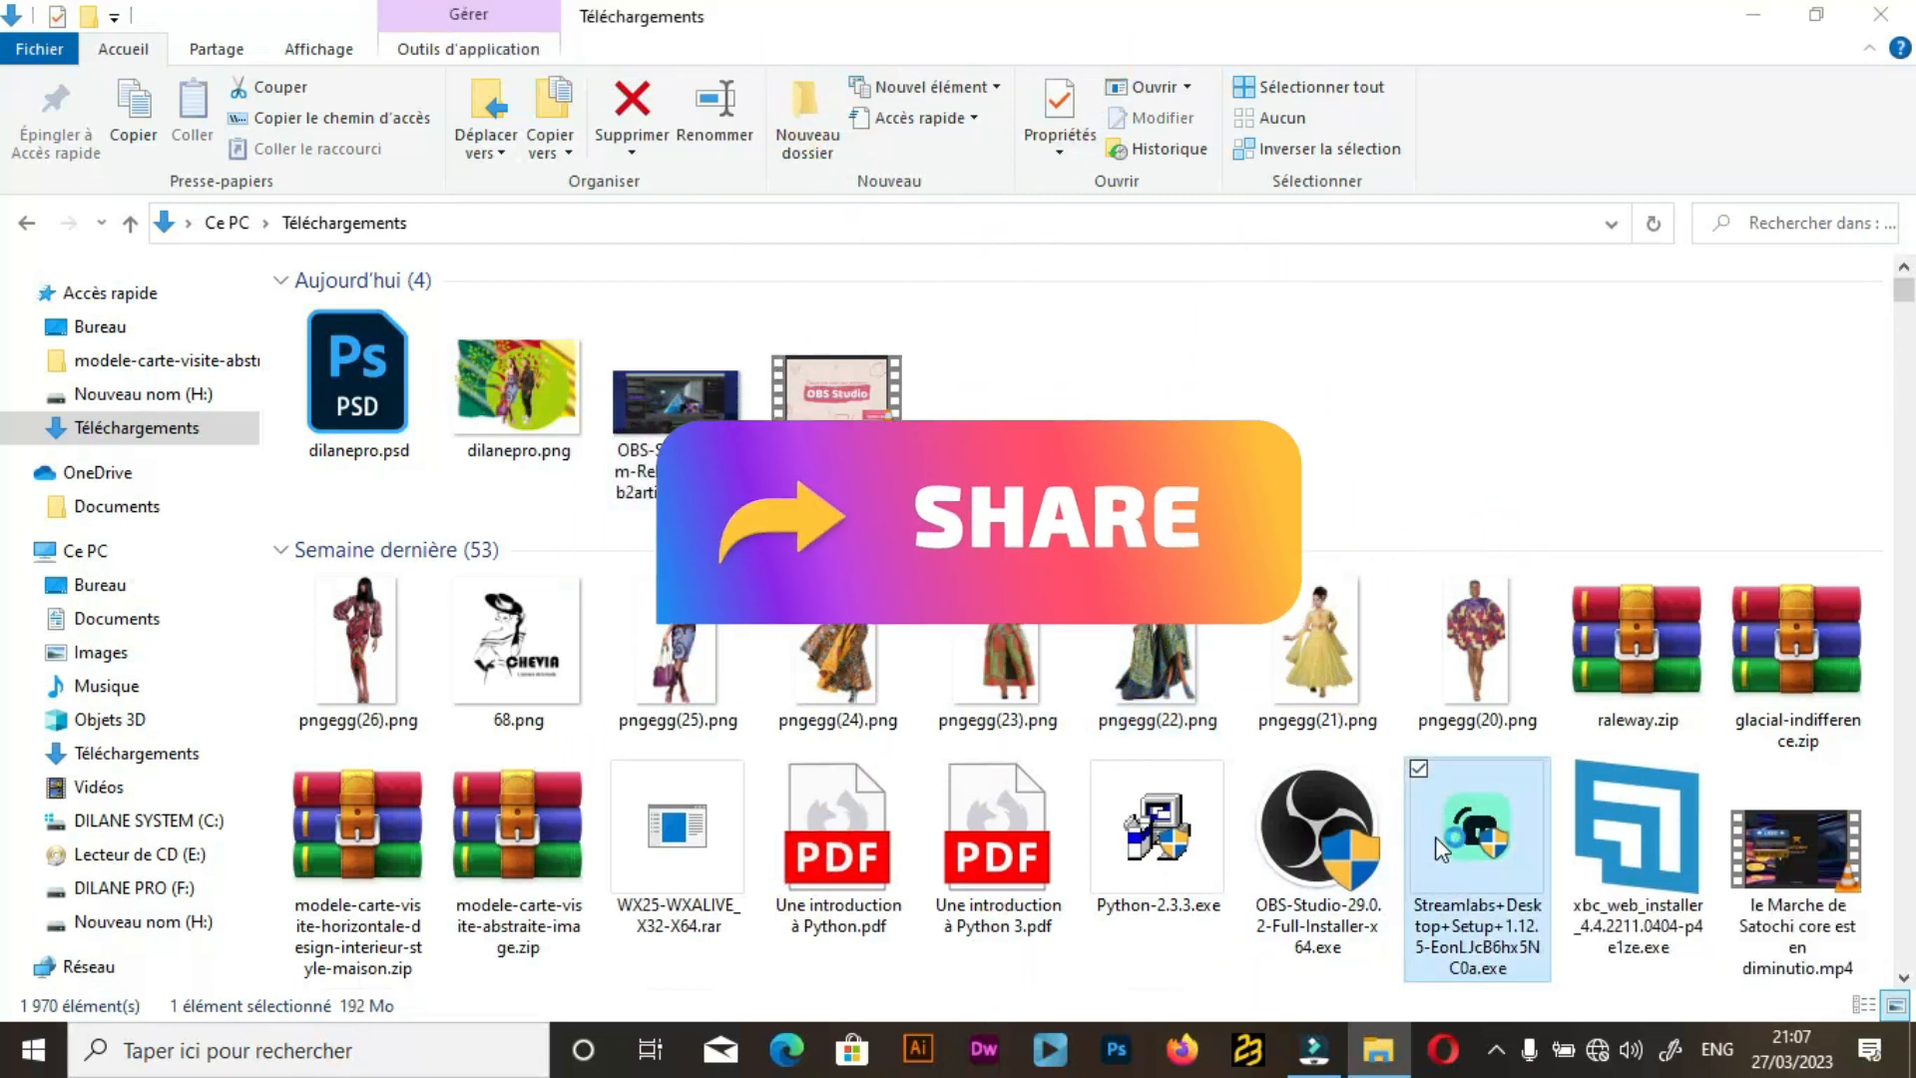
pyautogui.doubleClick(1437, 836)
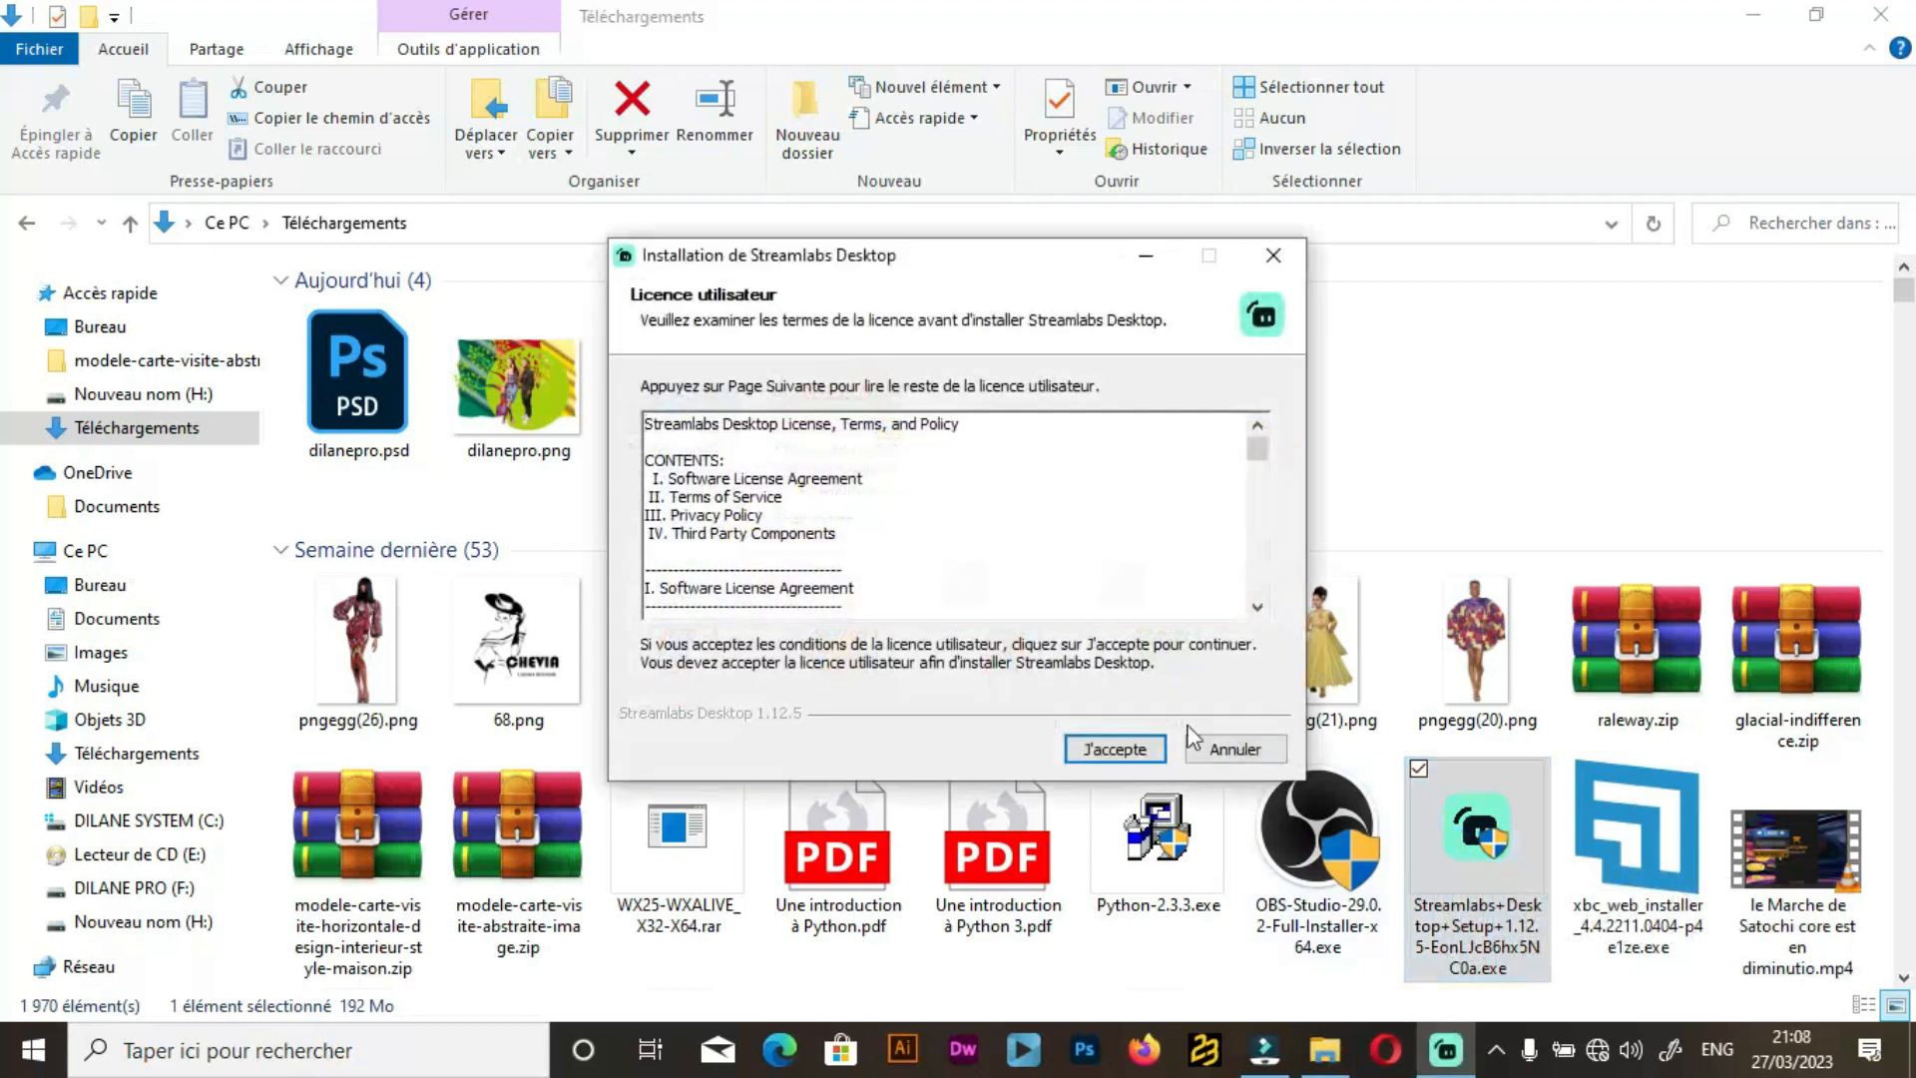
pyautogui.moveTo(1259, 467)
pyautogui.mouseDown()
pyautogui.moveTo(1228, 634)
pyautogui.moveTo(1253, 434)
pyautogui.mouseUp()
pyautogui.click(1154, 751)
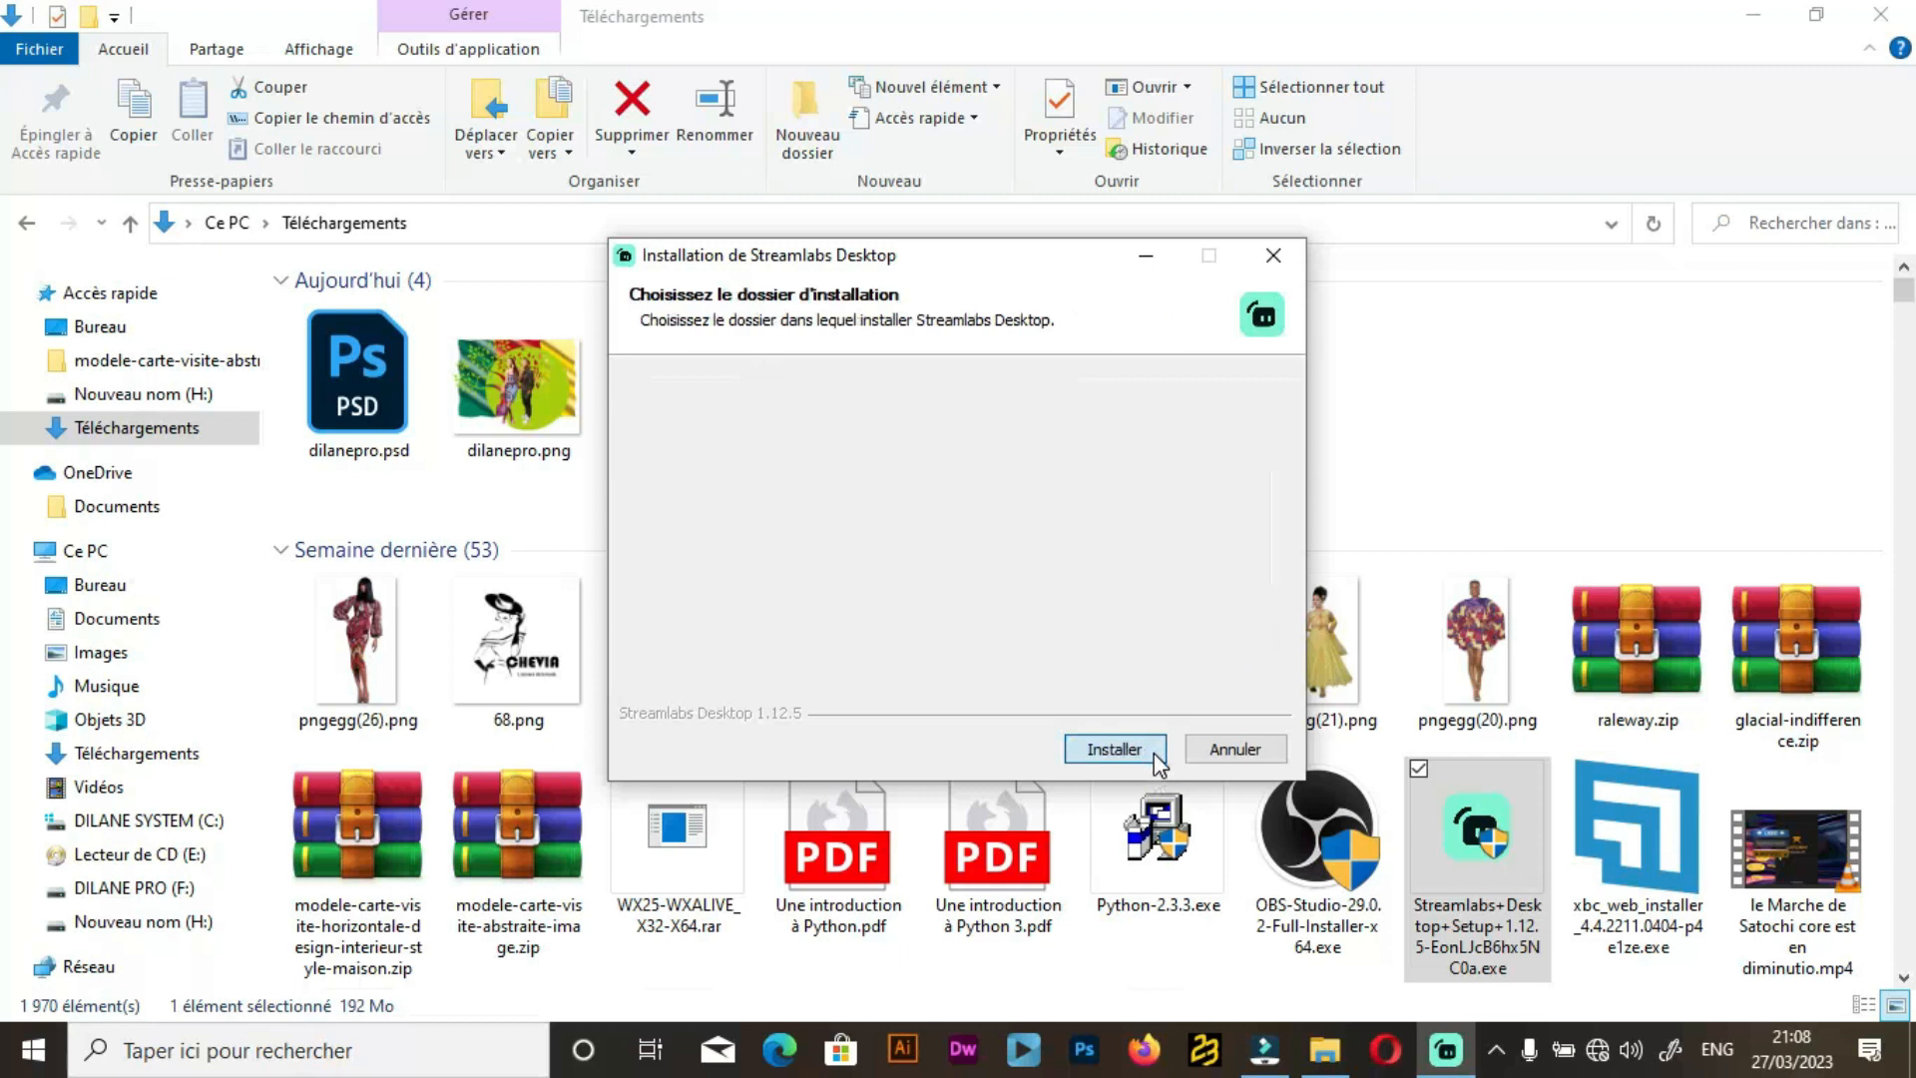
# Install Streamlabs Desktop in the default folder and finish the setup with the option to launch the program.
pyautogui.click(1154, 752)
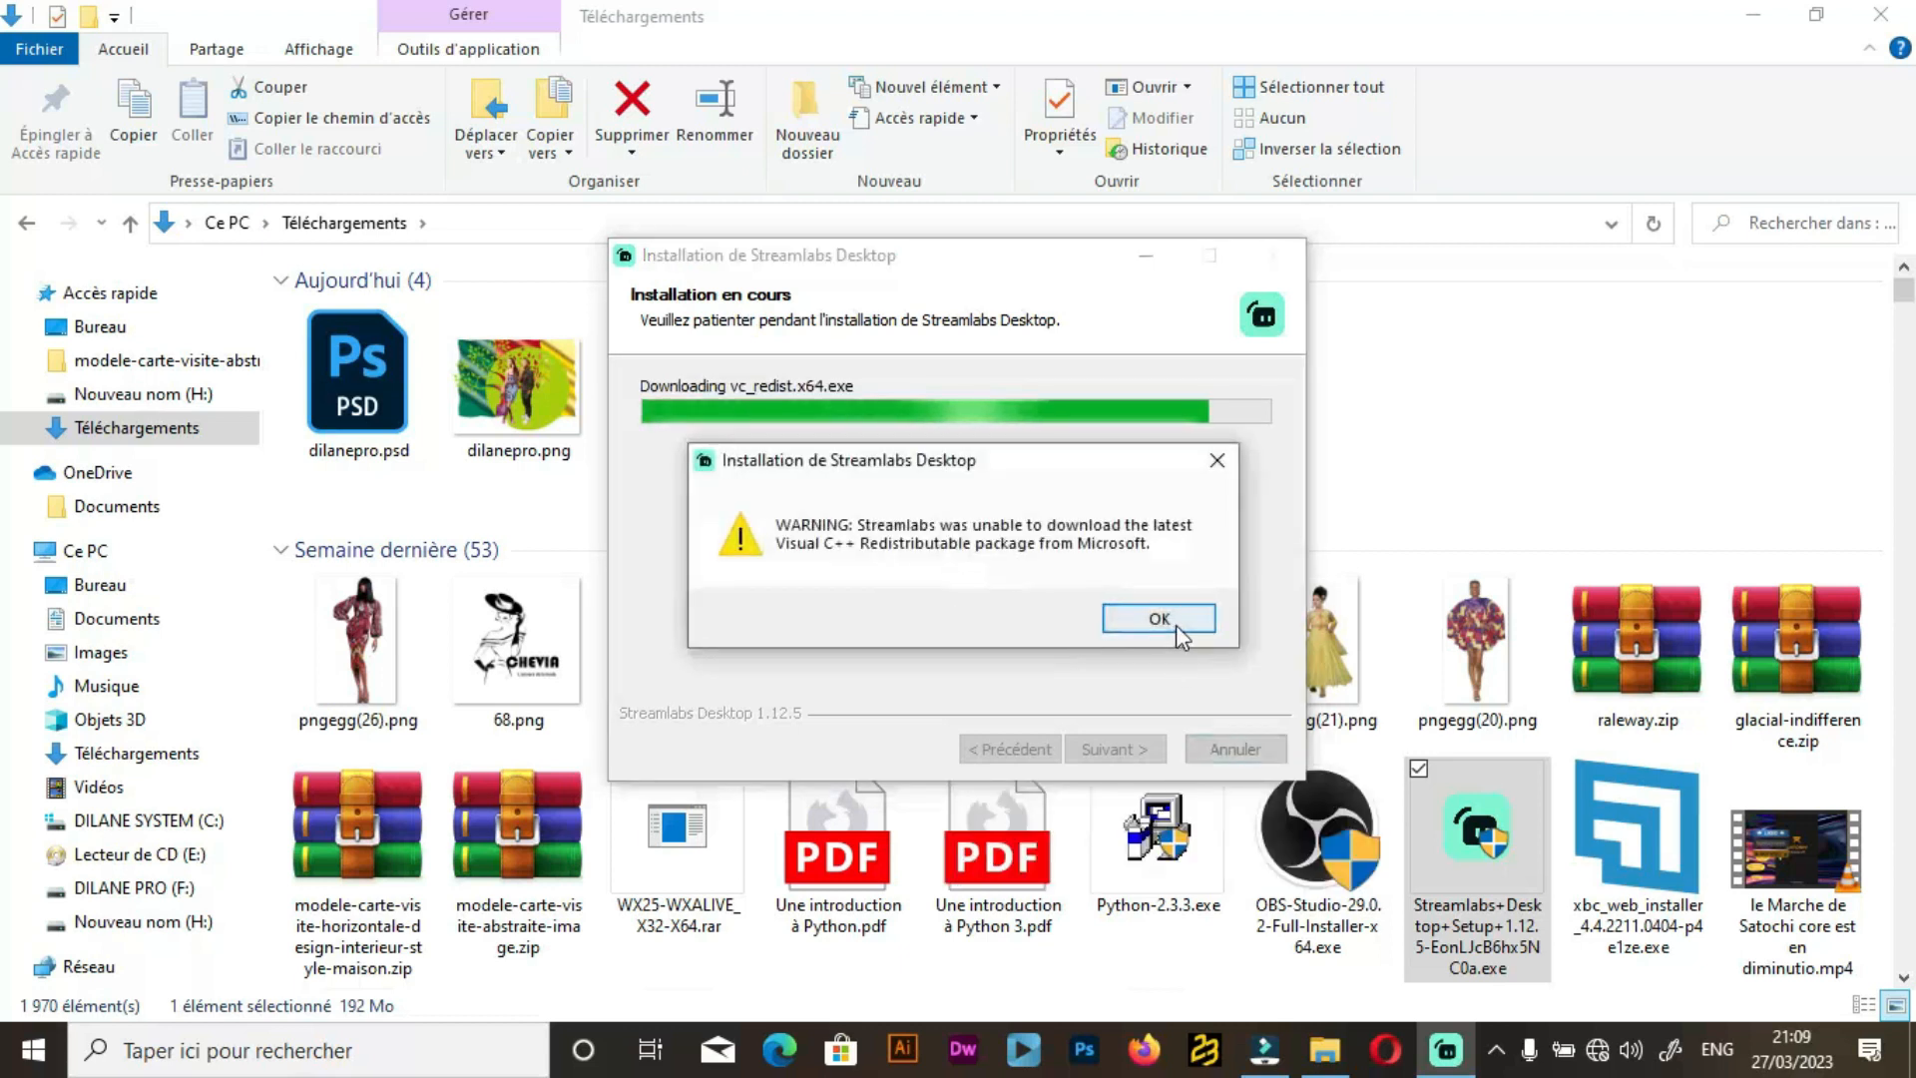
pyautogui.click(1175, 621)
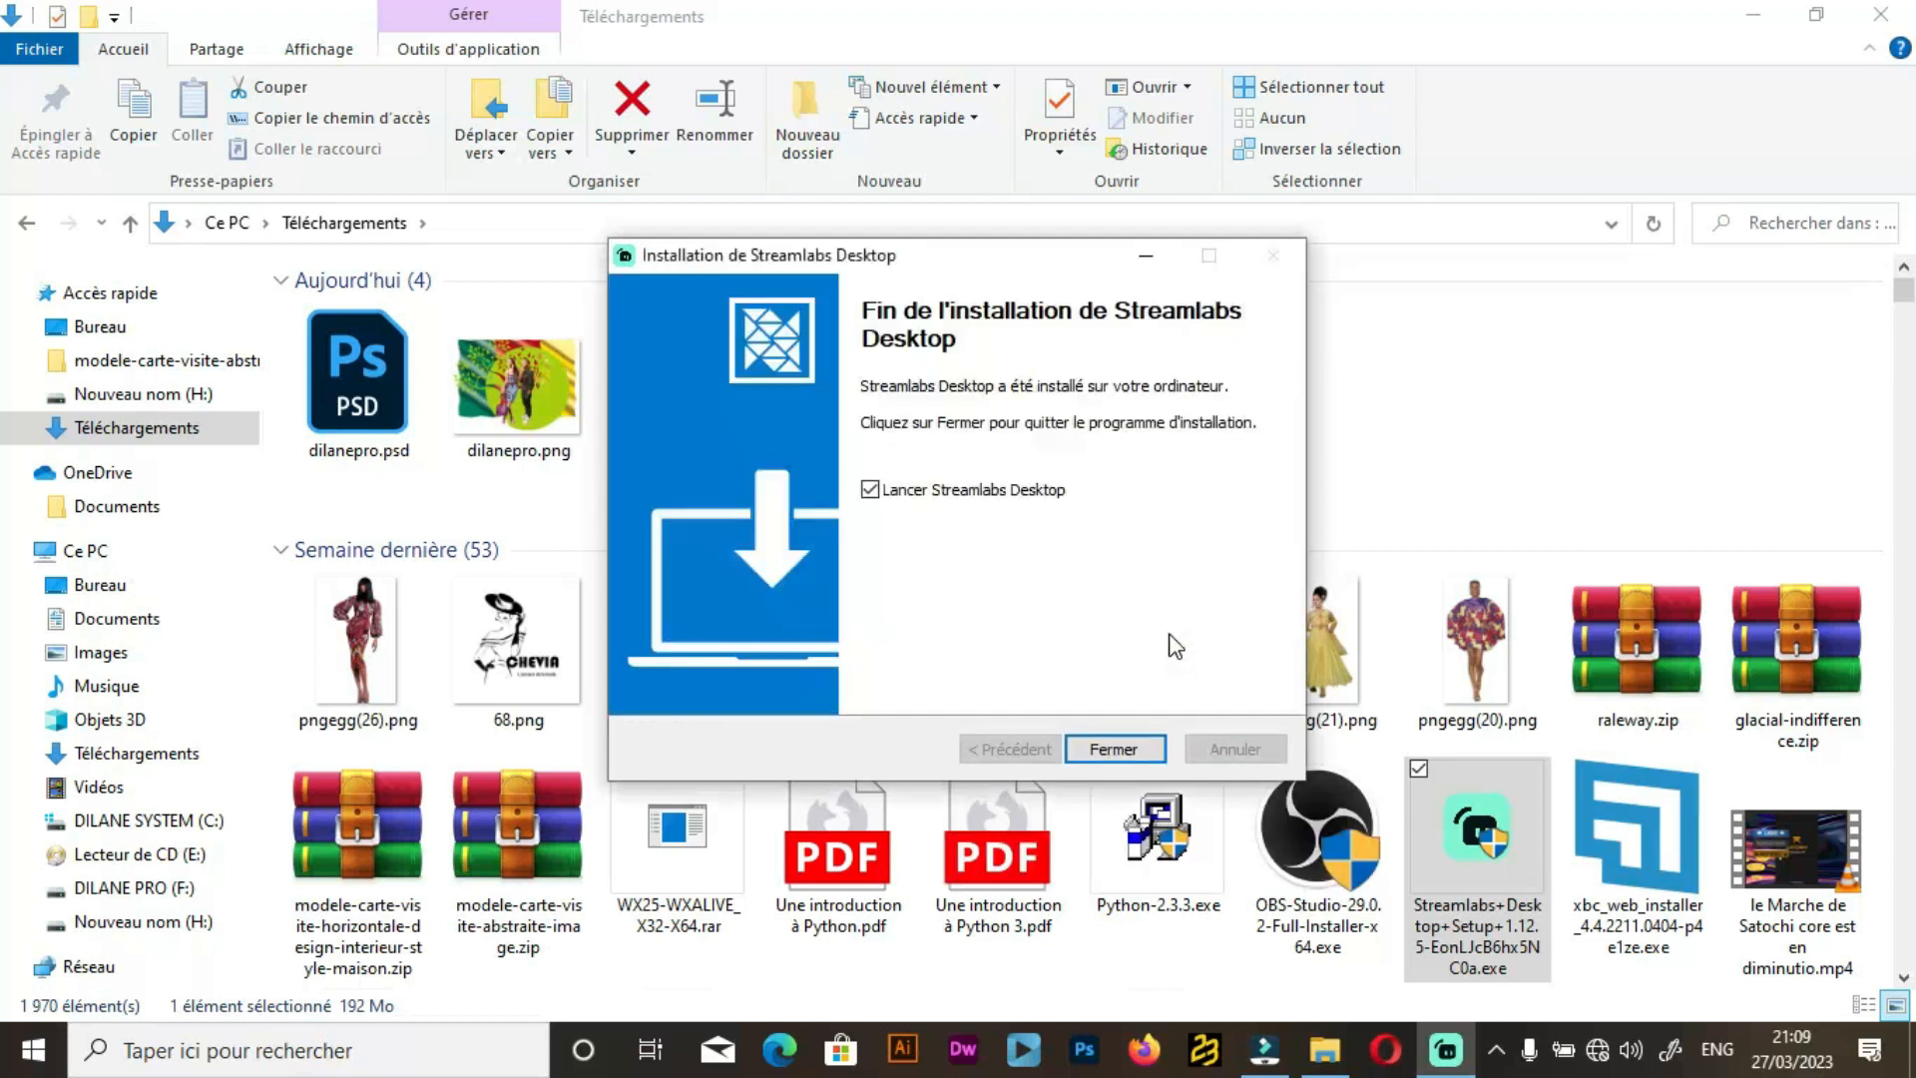
pyautogui.click(1108, 750)
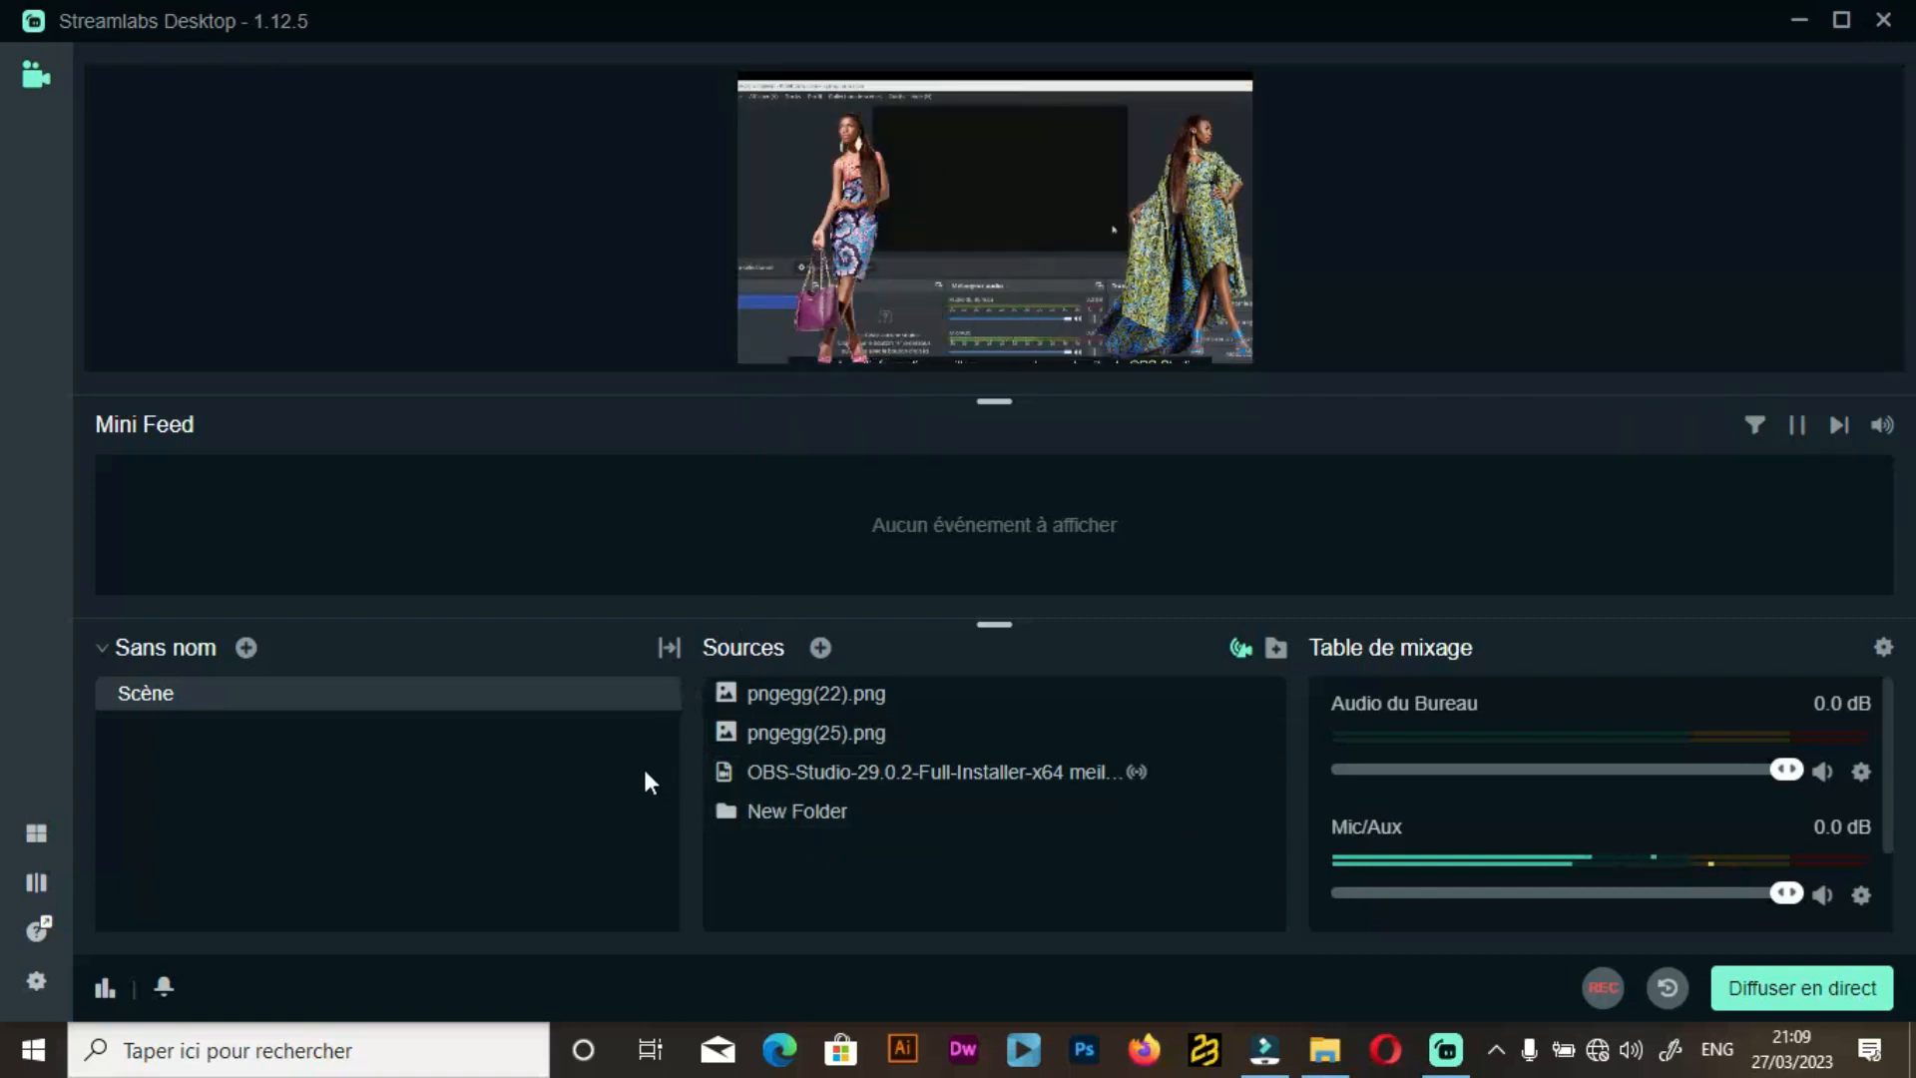
# Look over the available layouts and elements in the layout editor and return to the main editor.
pyautogui.click(37, 835)
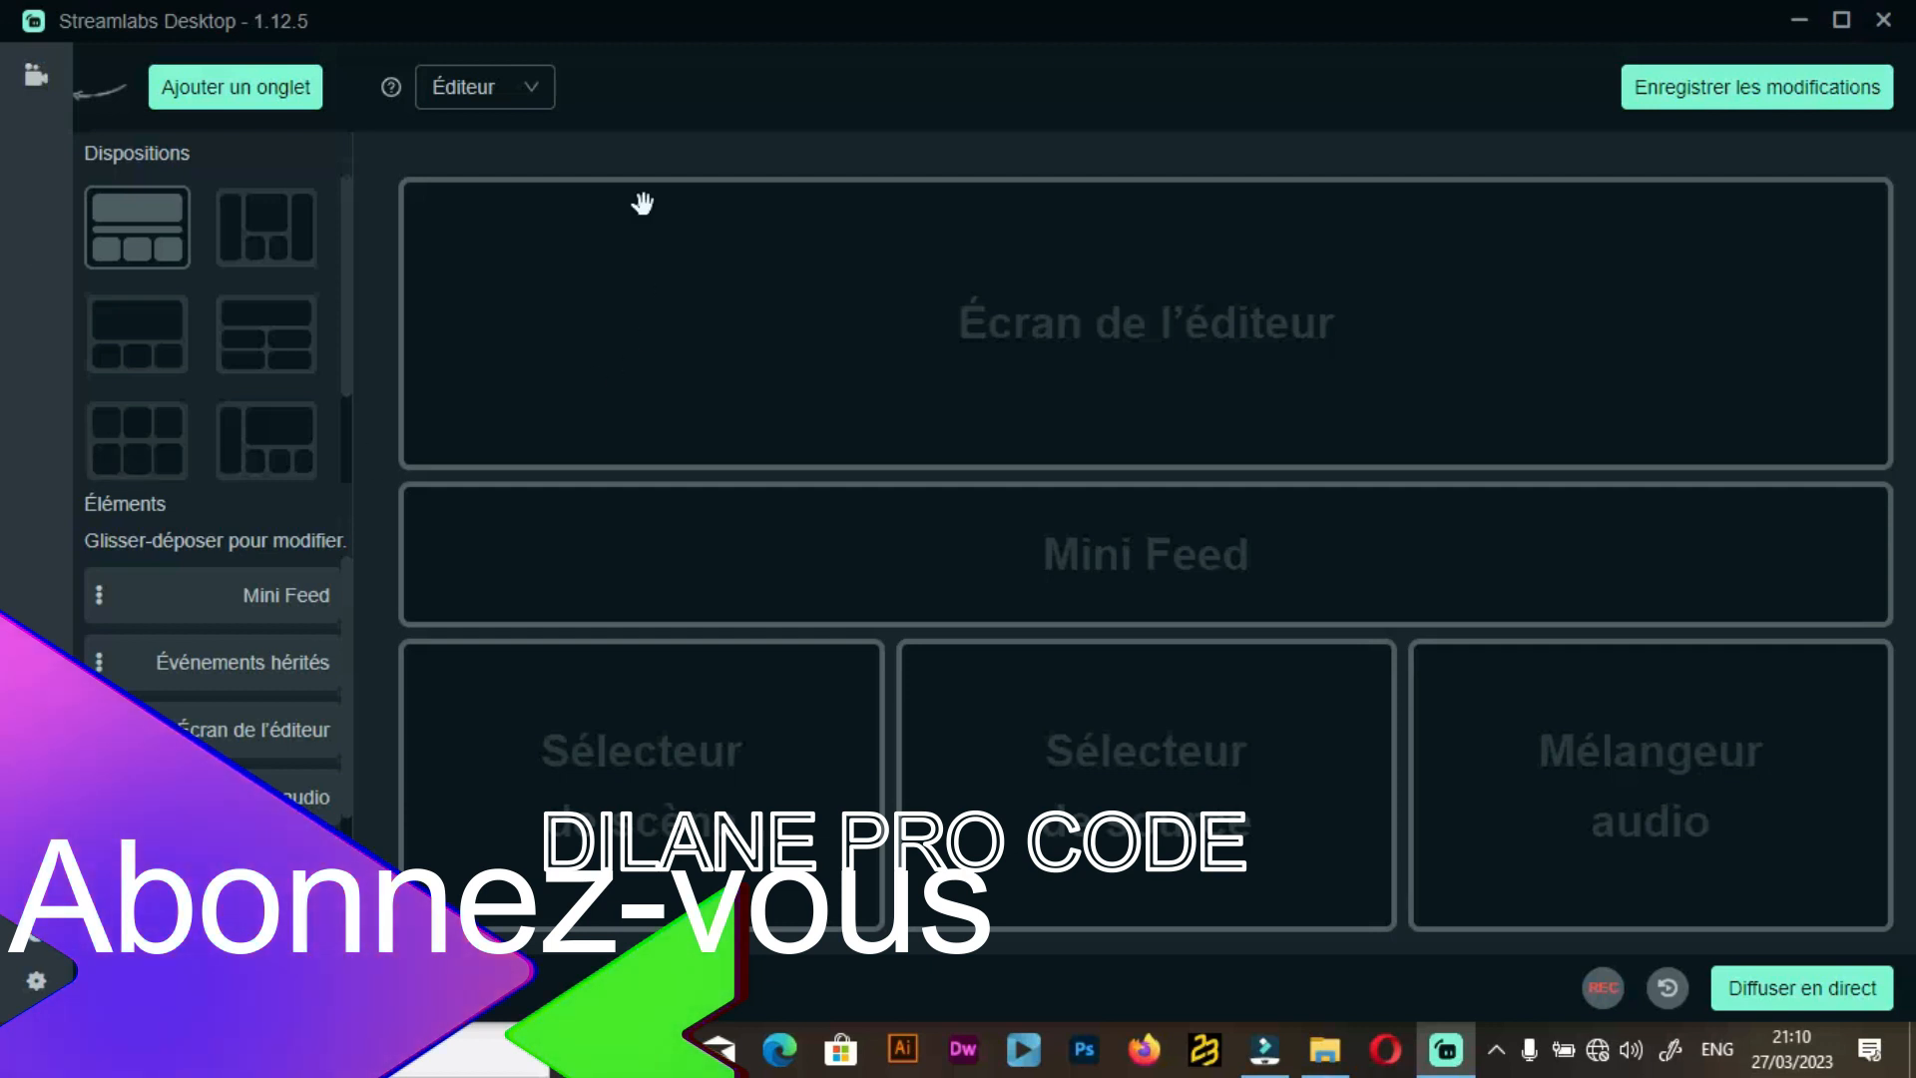
pyautogui.click(36, 75)
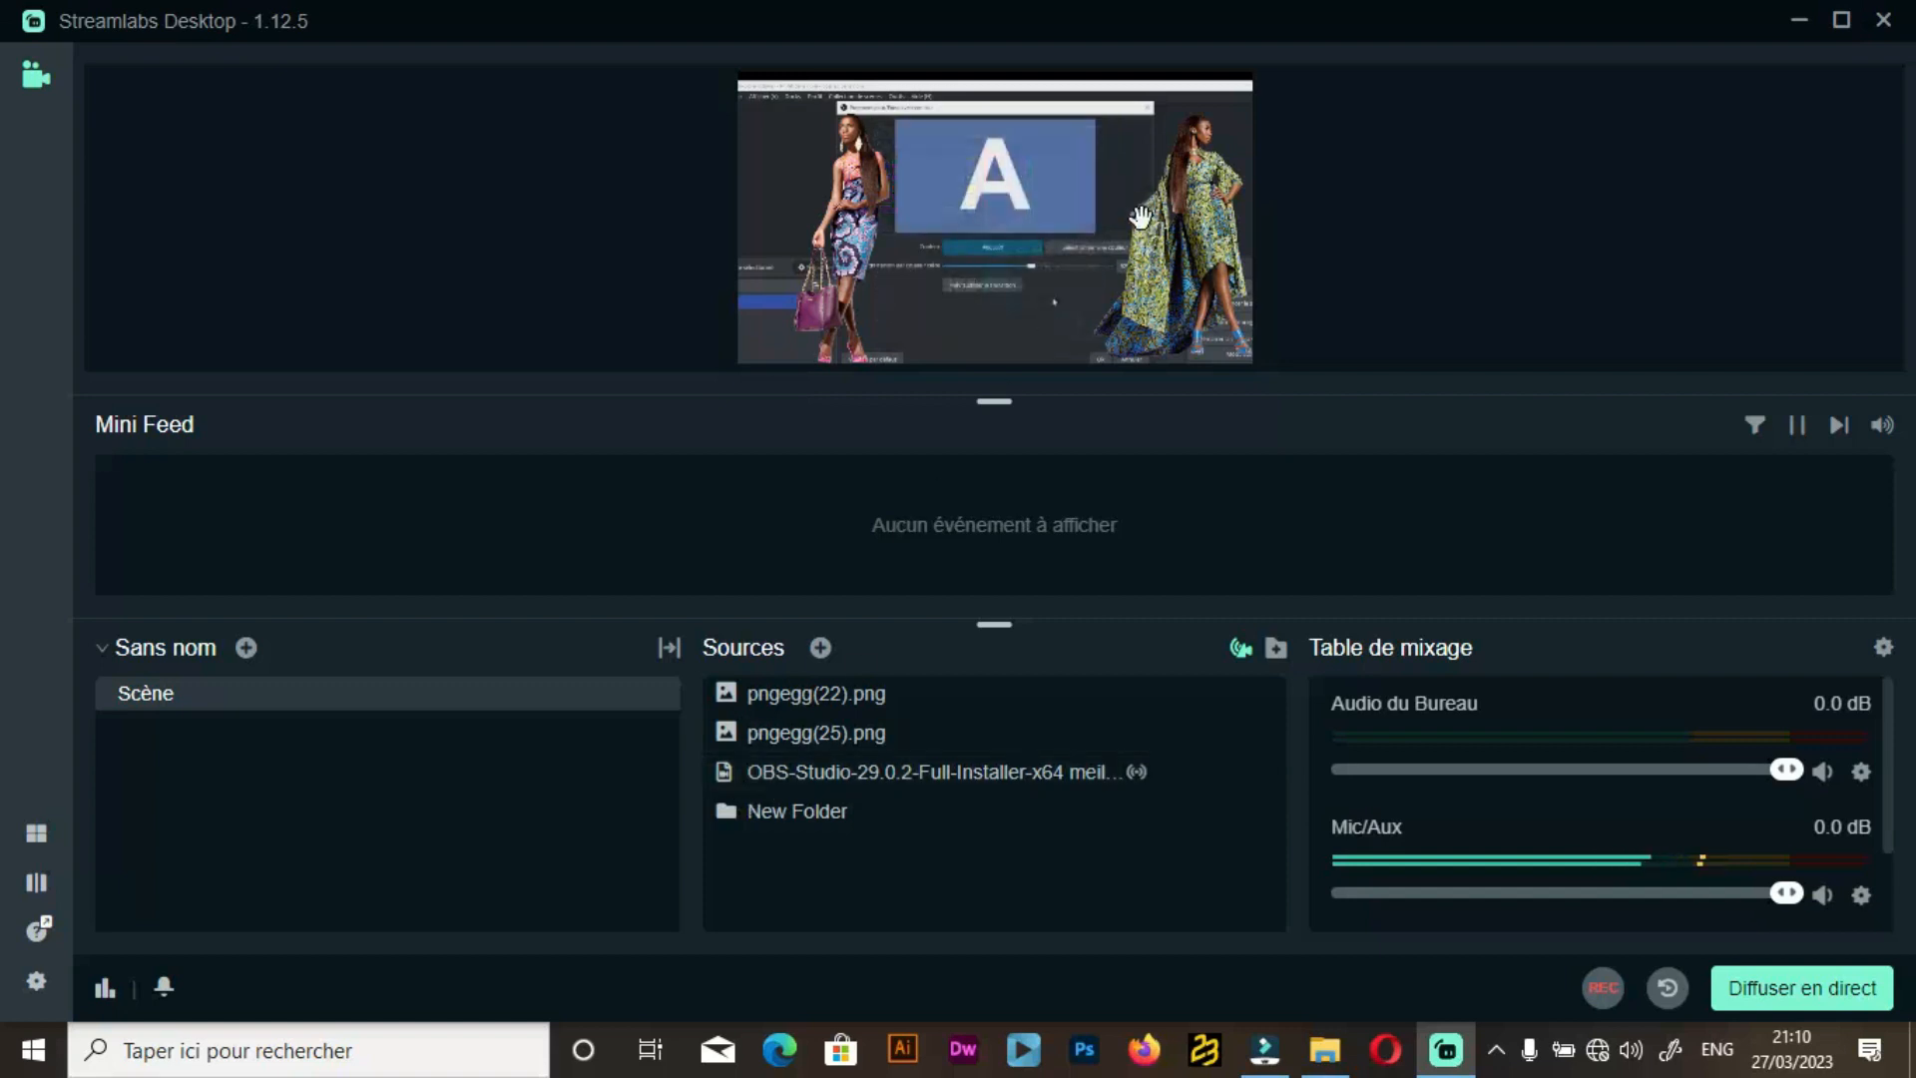
# Try out pausing, resuming and skipping alerts in the Mini Feed.
pyautogui.click(1804, 430)
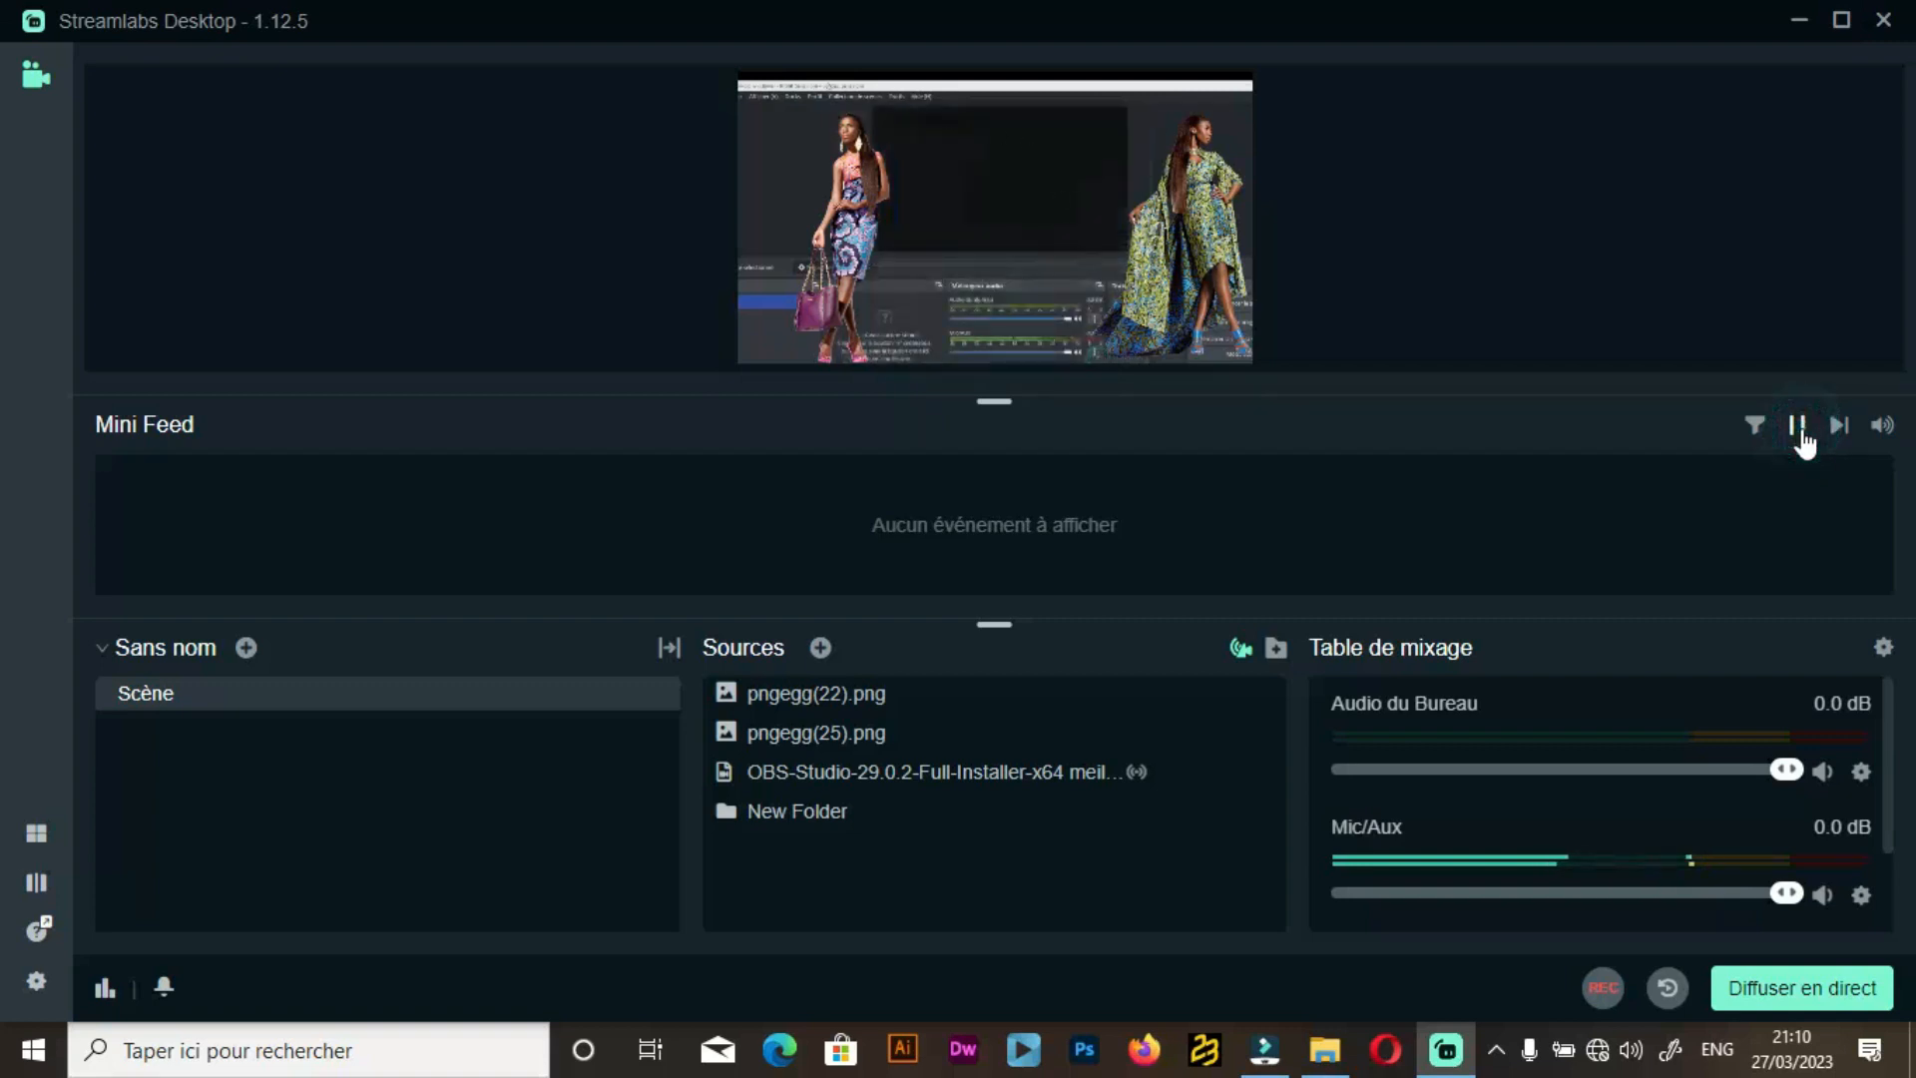
pyautogui.click(1805, 437)
pyautogui.click(1844, 432)
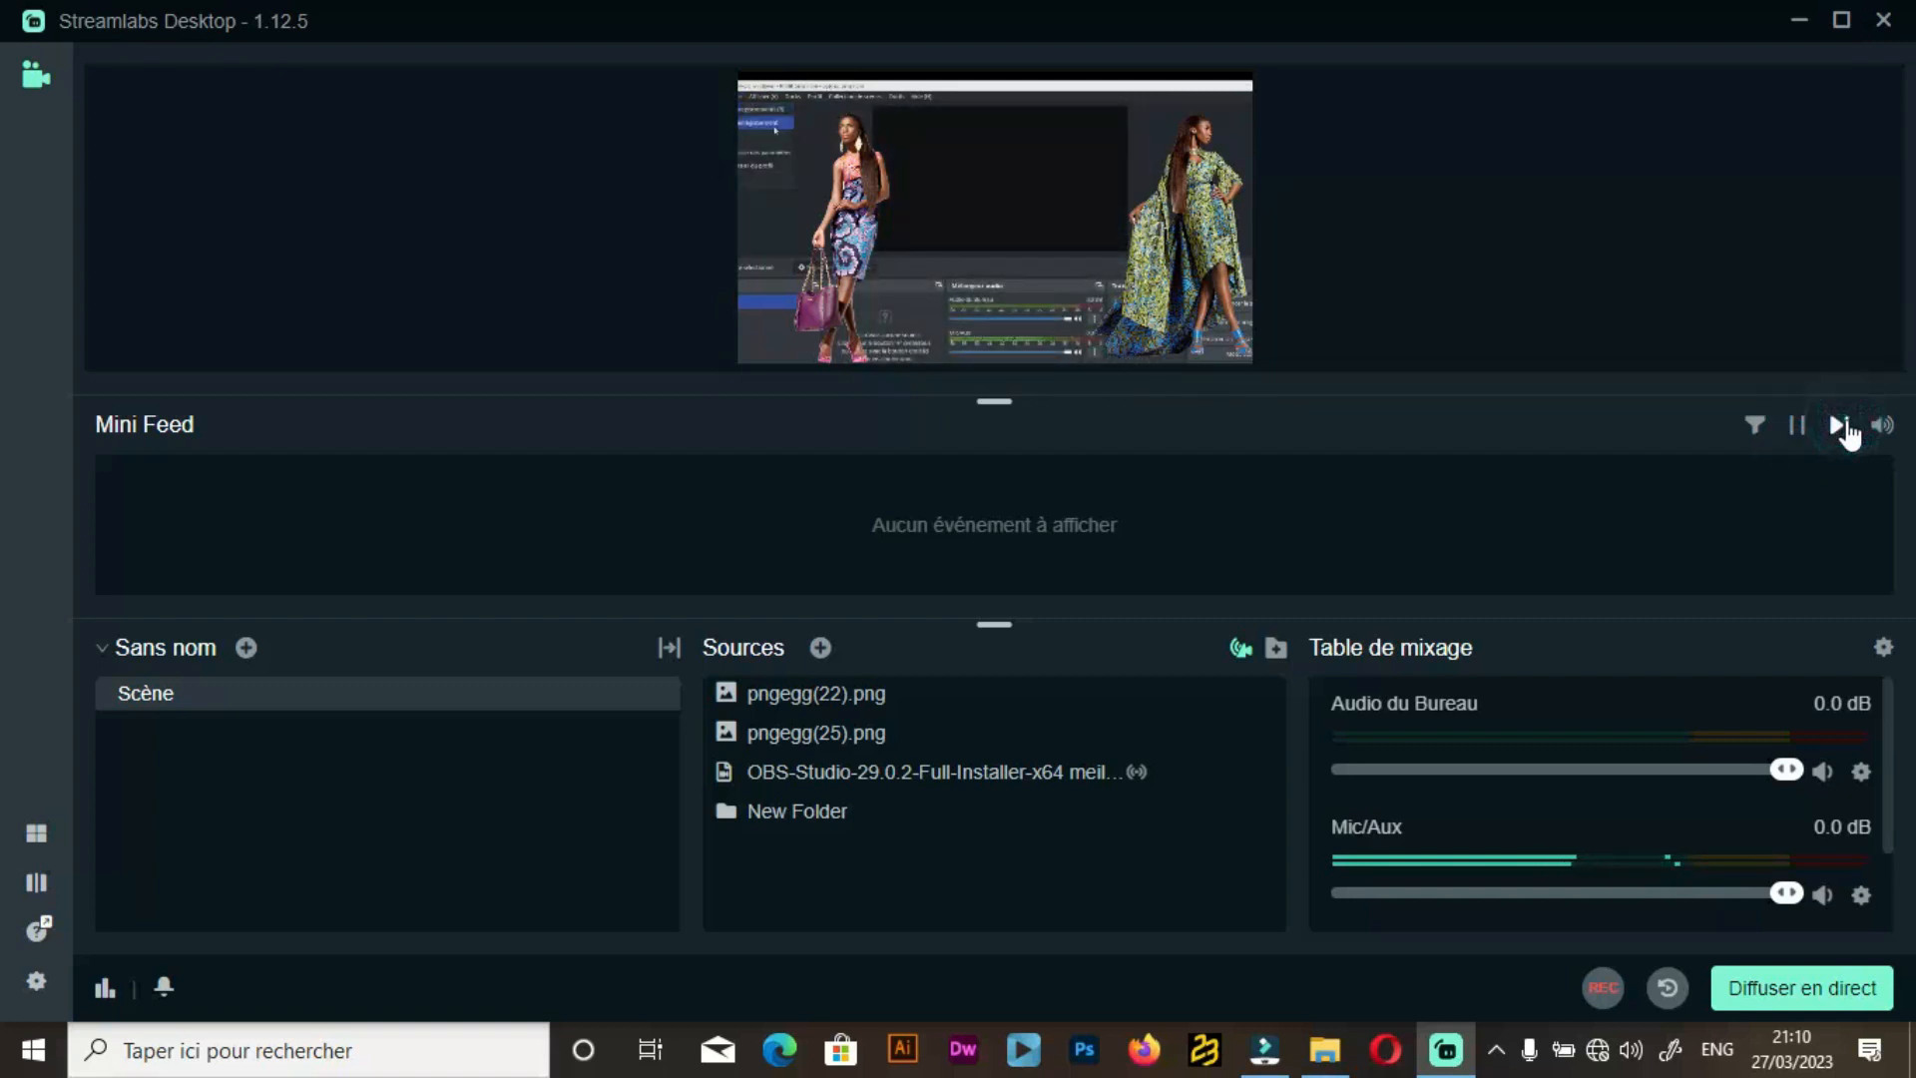
# Delete the OBS-Studio-29.0.2 video source from the scene.
pyautogui.click(864, 230)
pyautogui.click(975, 192)
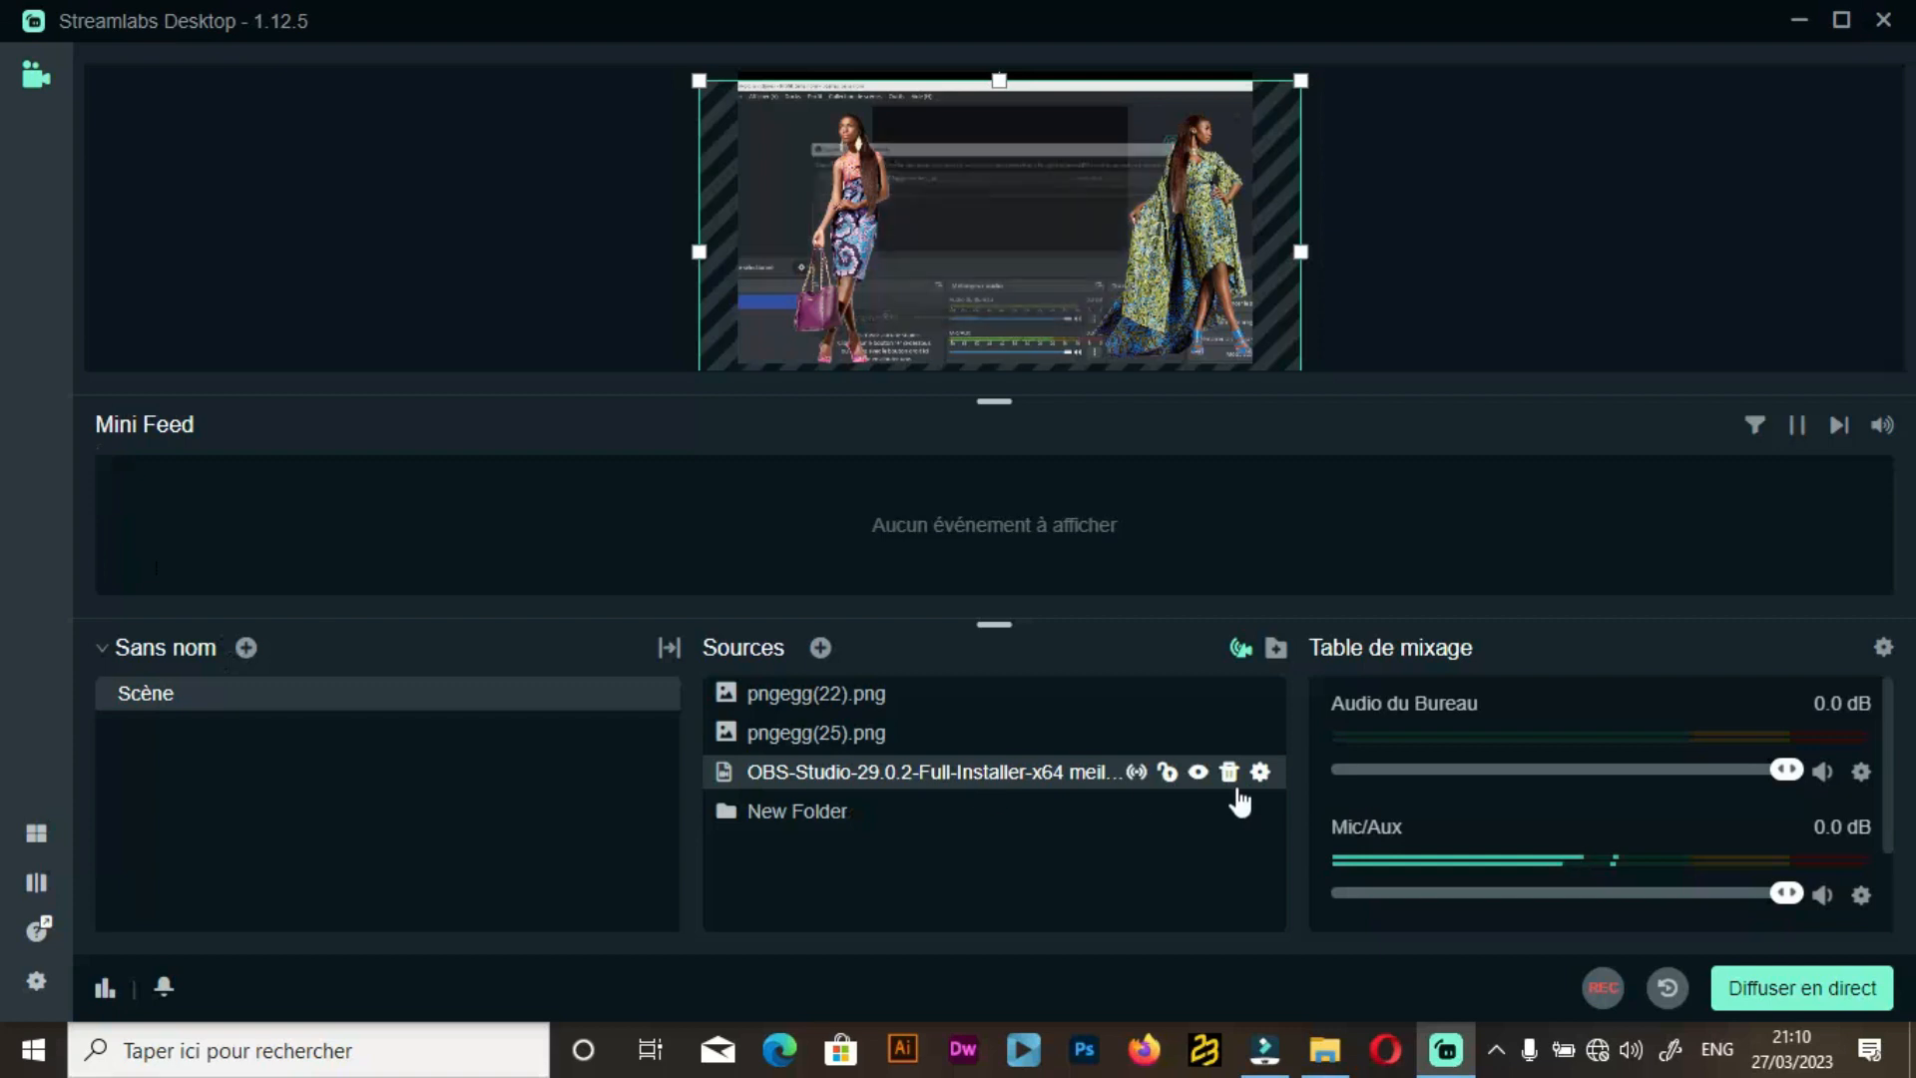
pyautogui.click(1229, 772)
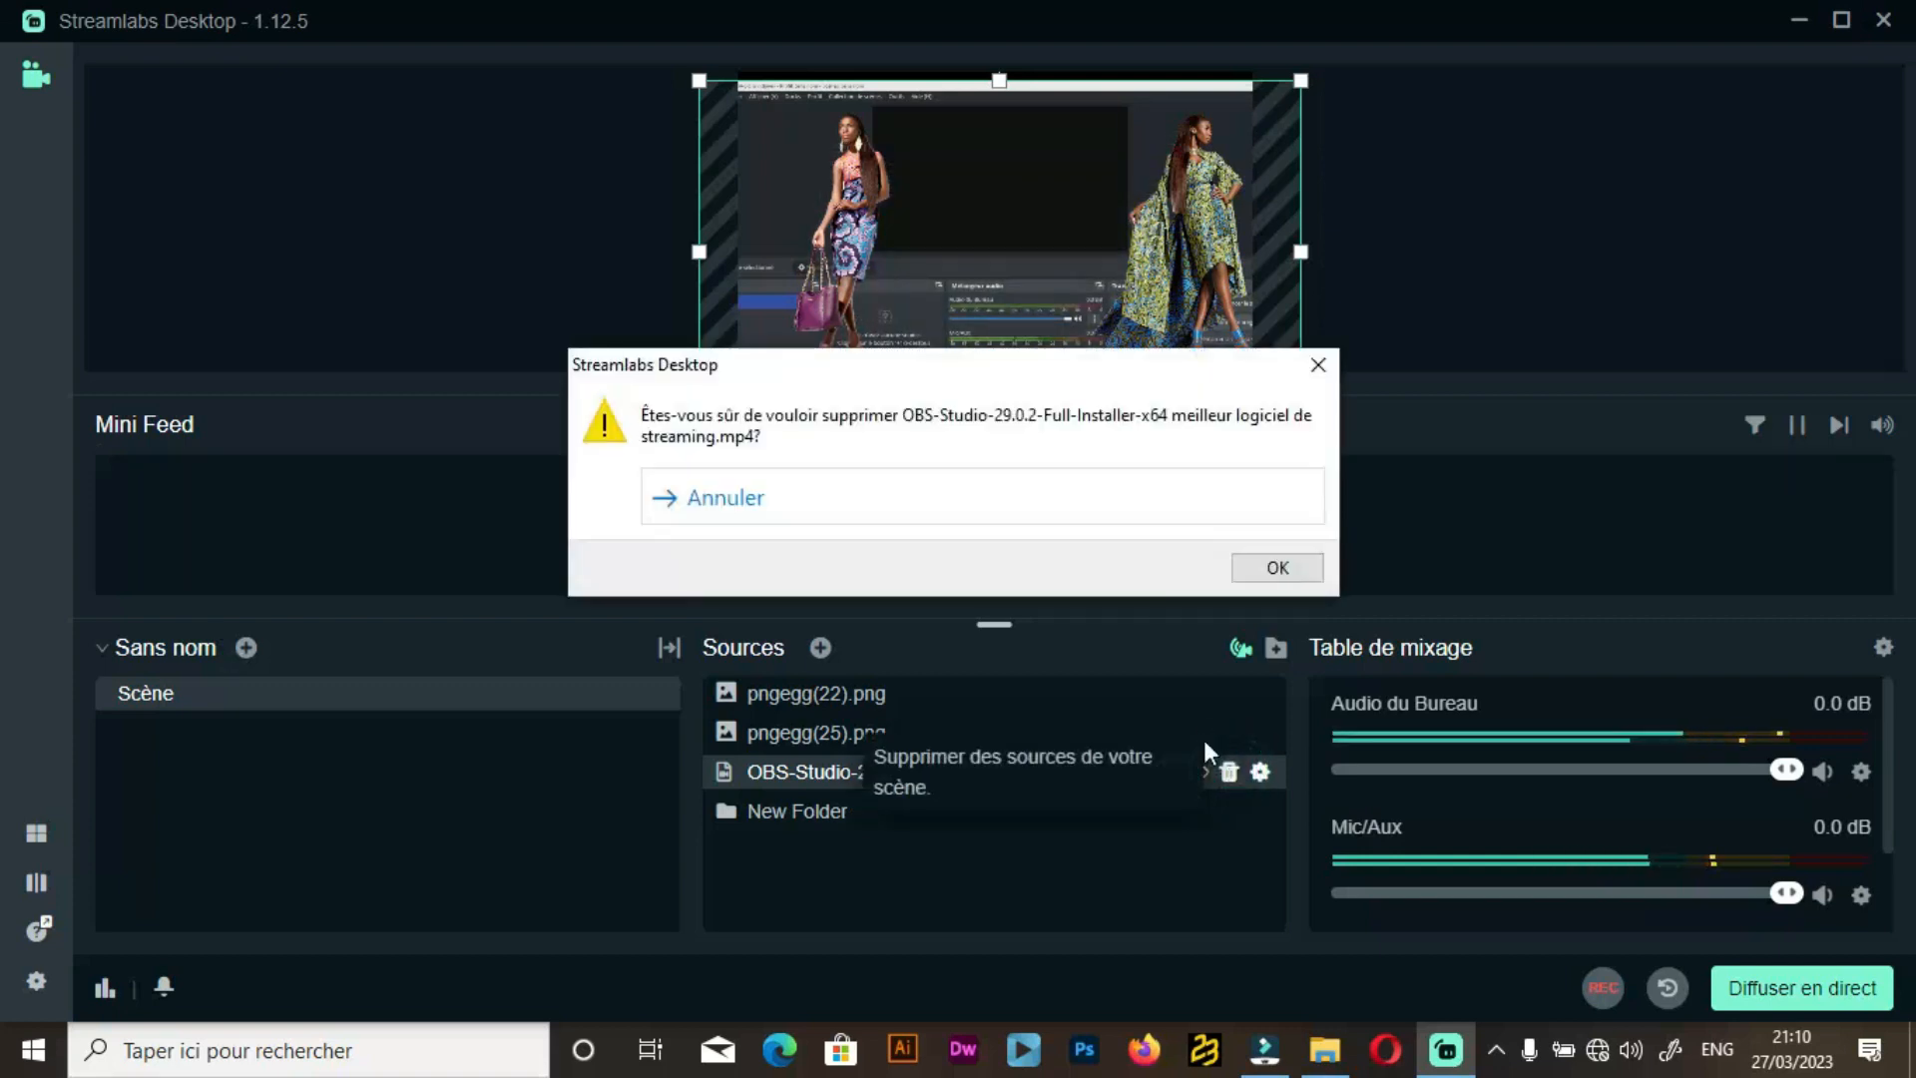
pyautogui.click(1277, 567)
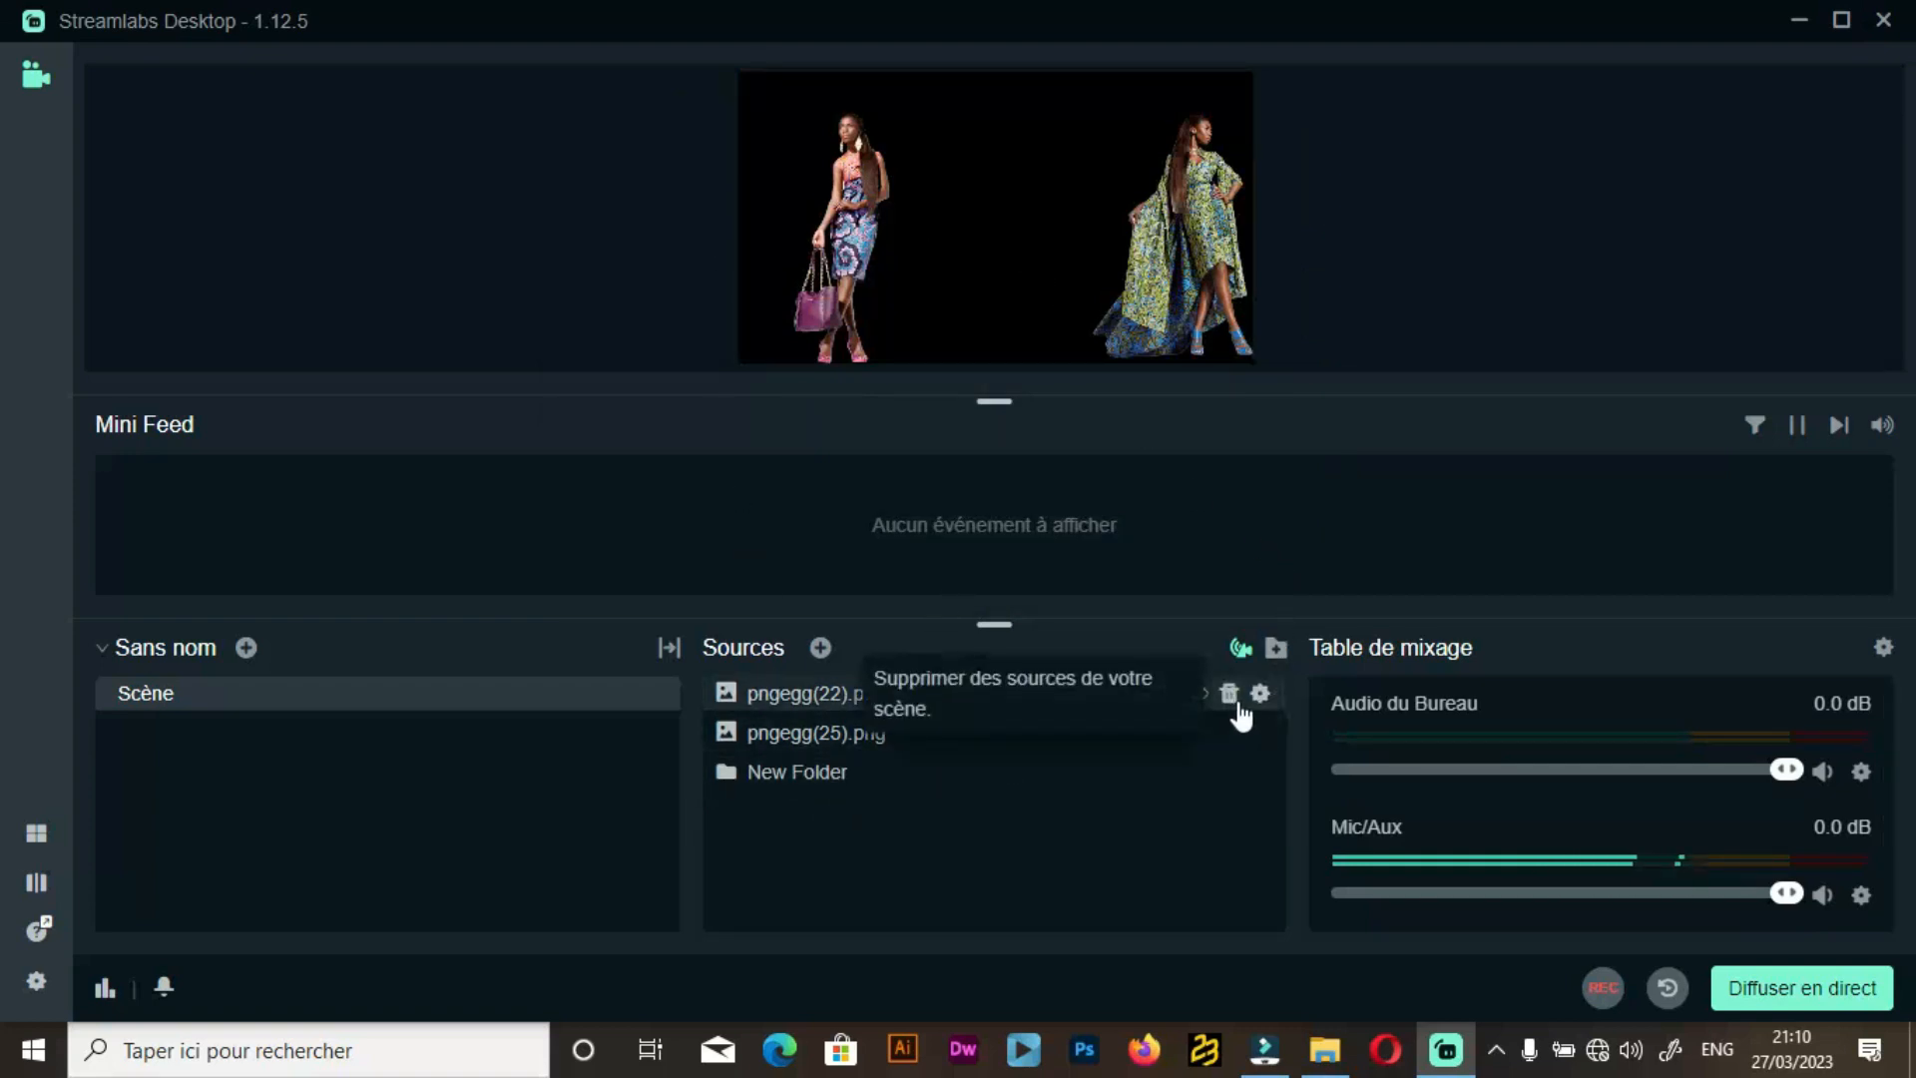
# Delete the pngegg(22).png and pngegg(25).png image sources from the scene.
pyautogui.click(1231, 694)
pyautogui.click(1144, 557)
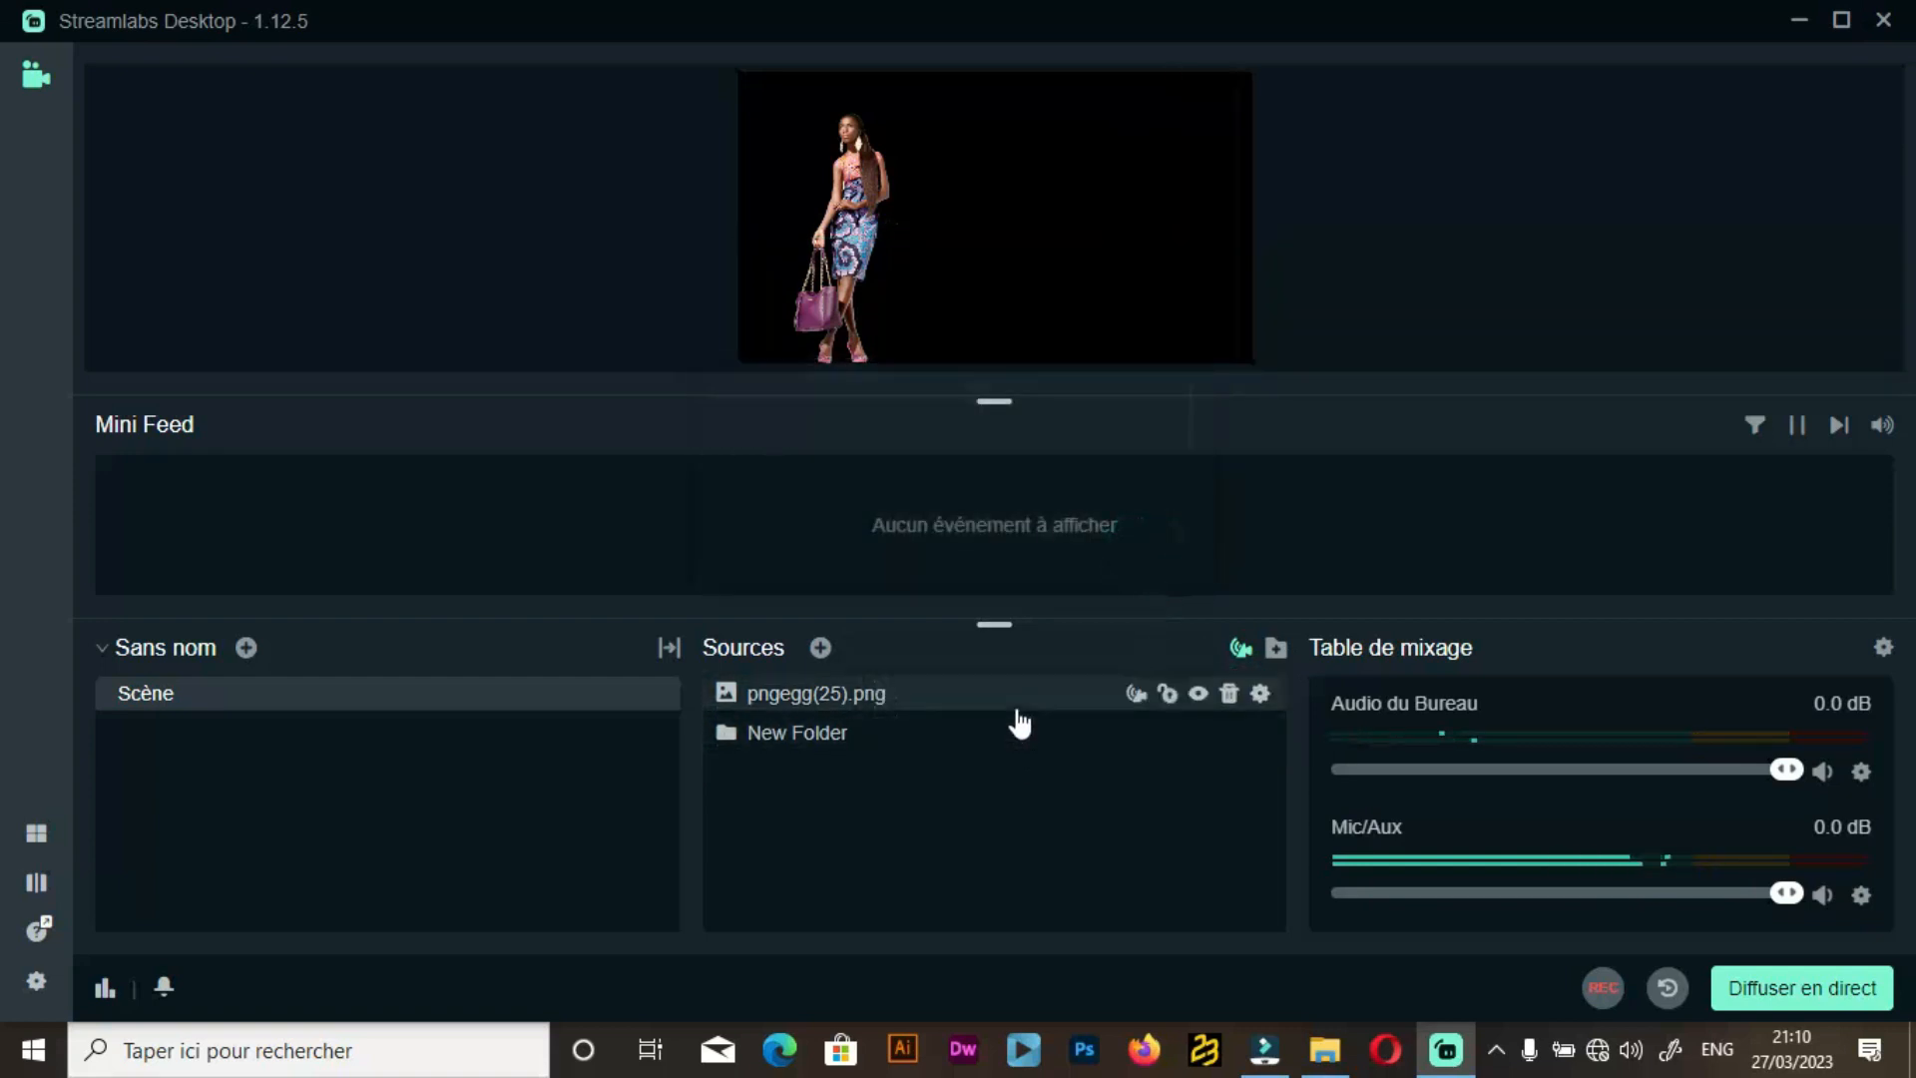
pyautogui.click(1017, 710)
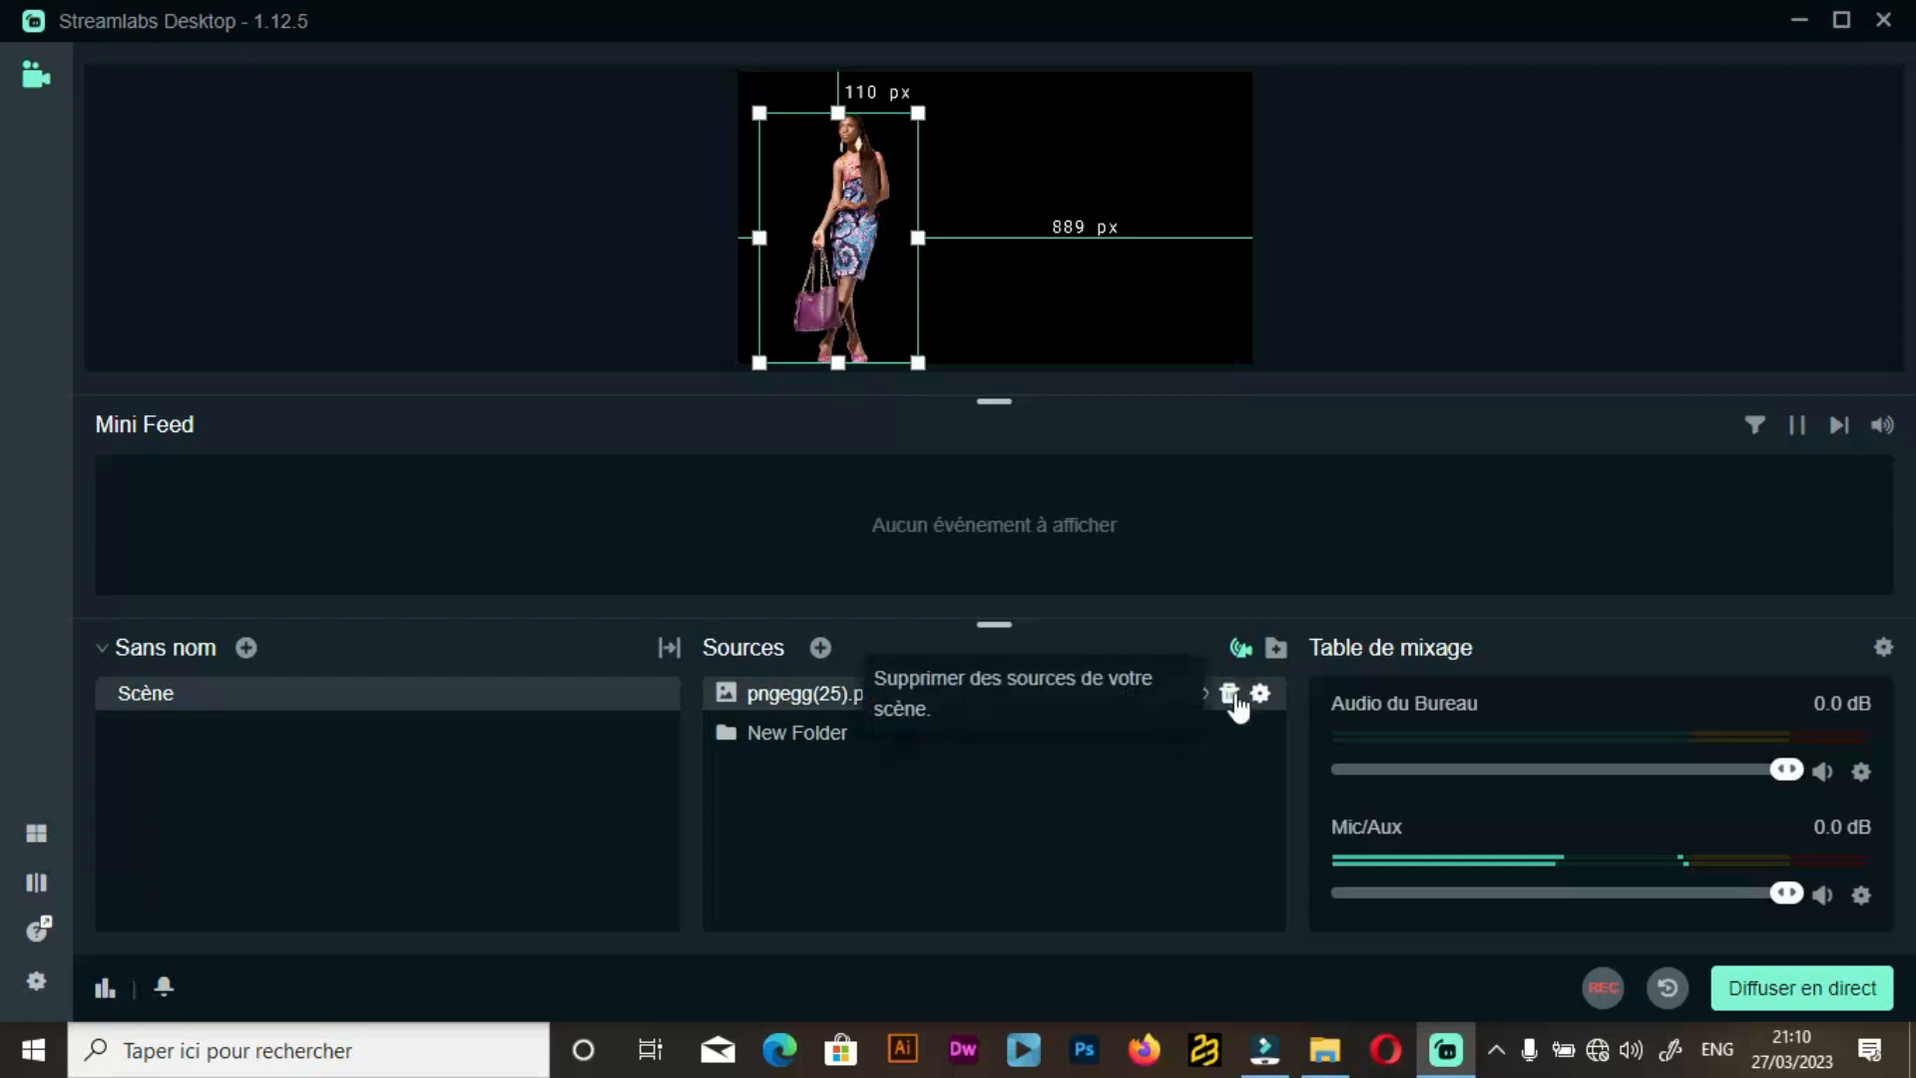
pyautogui.click(1231, 695)
pyautogui.click(1138, 556)
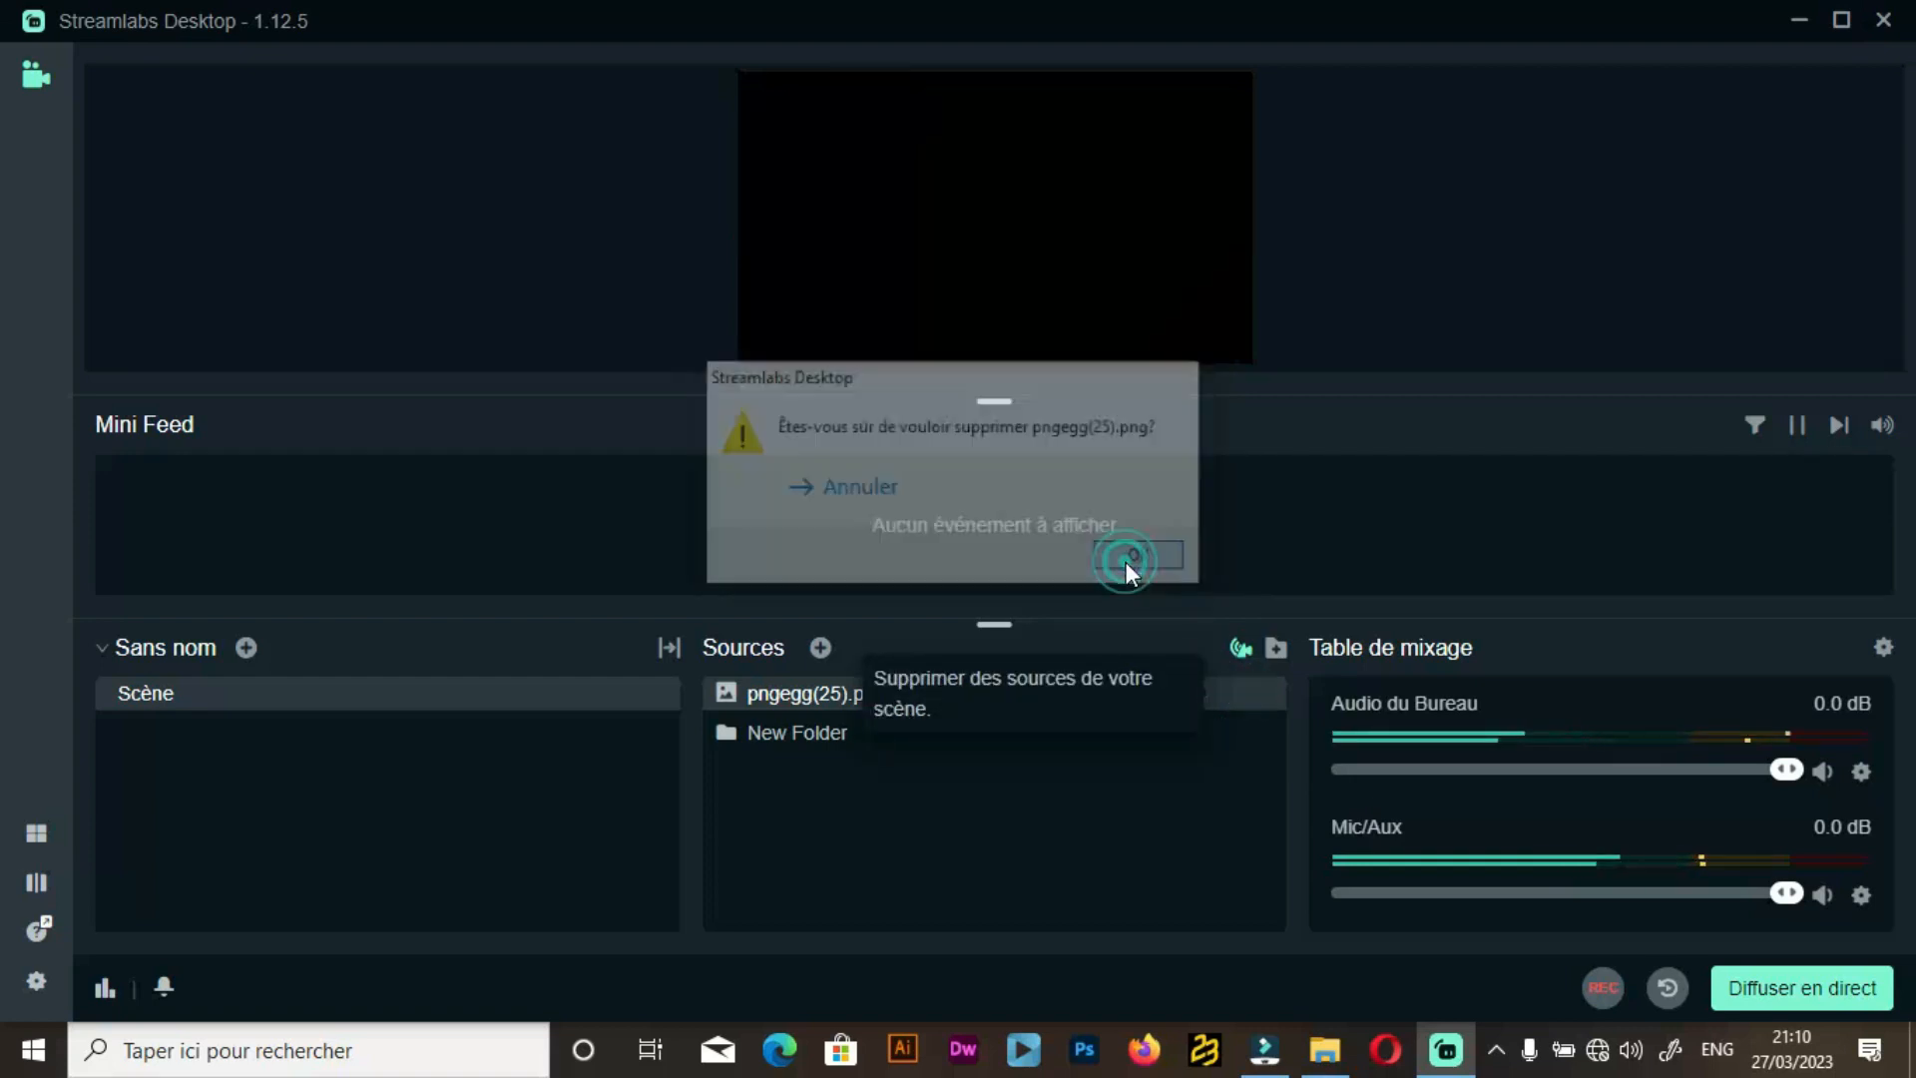
# Turn on Studio Mode and run a transition from the edit preview to the live output.
pyautogui.click(48, 886)
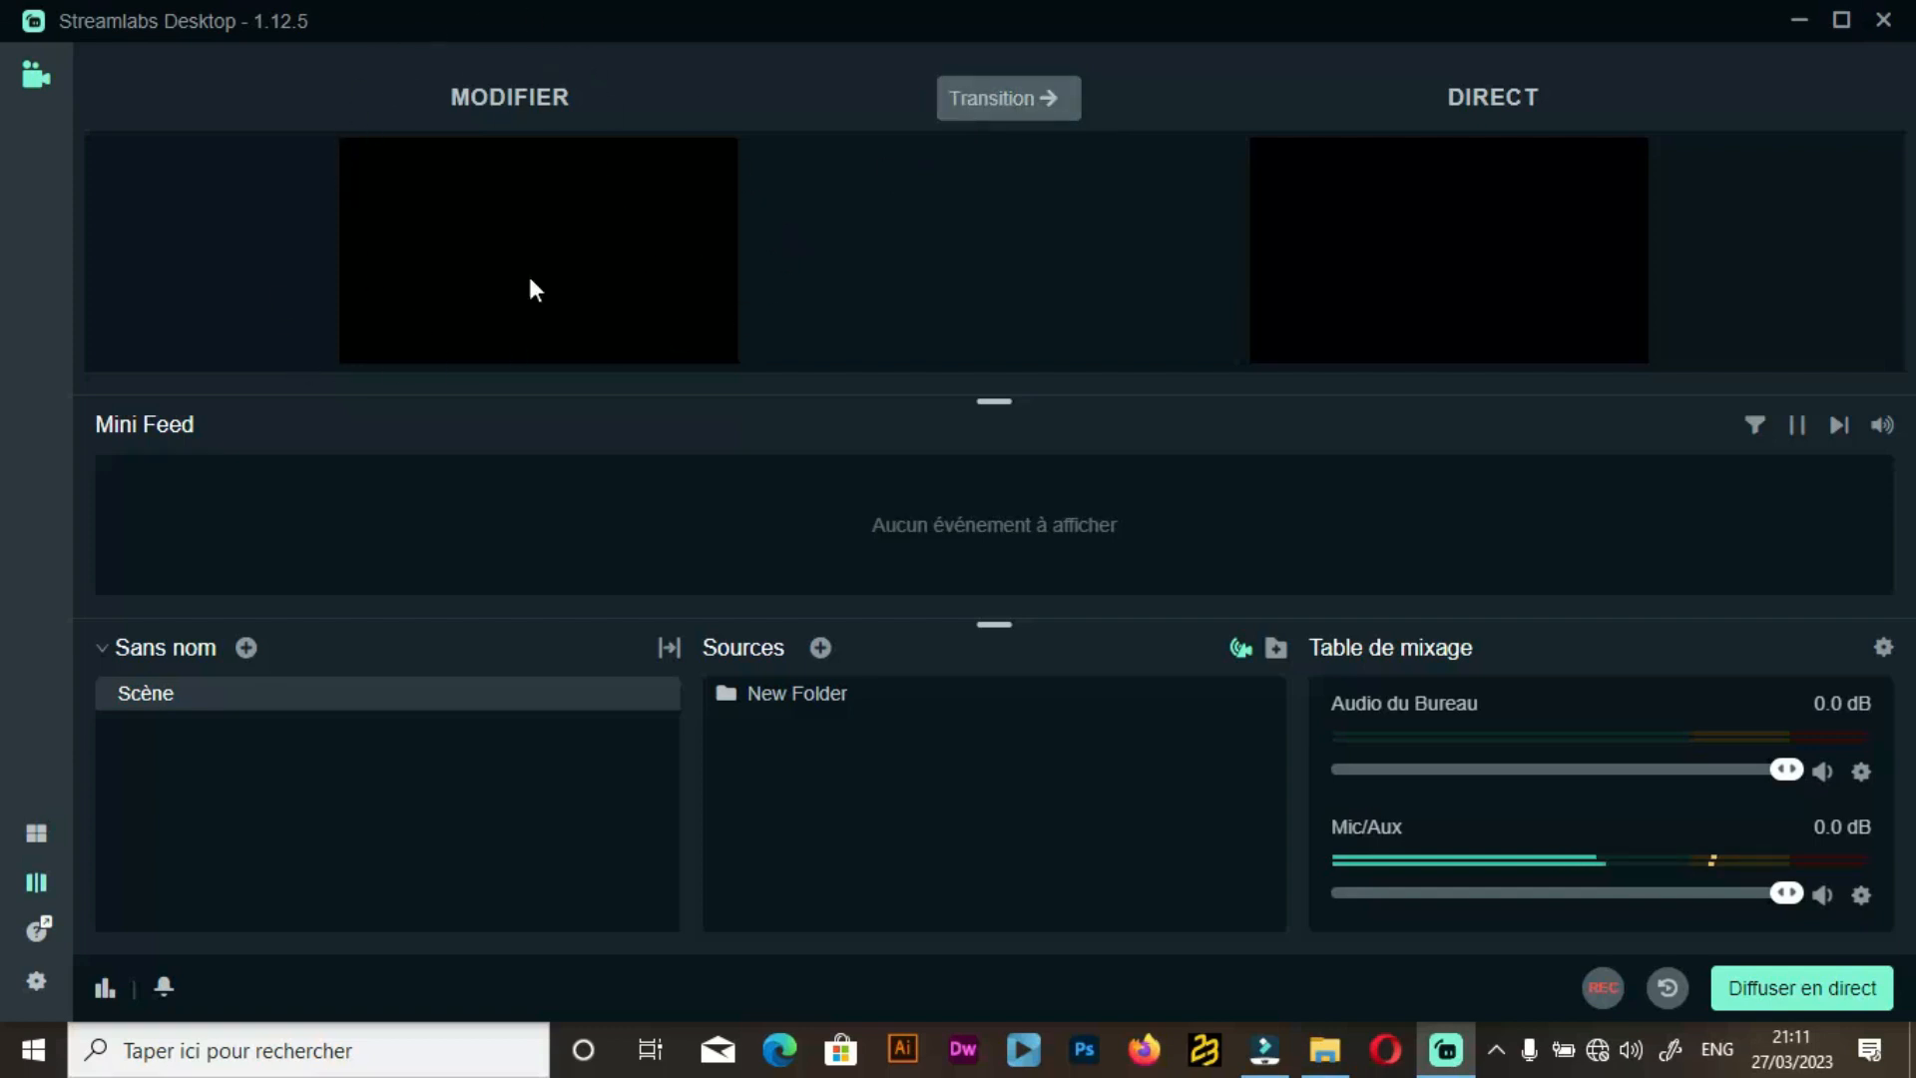
pyautogui.click(968, 84)
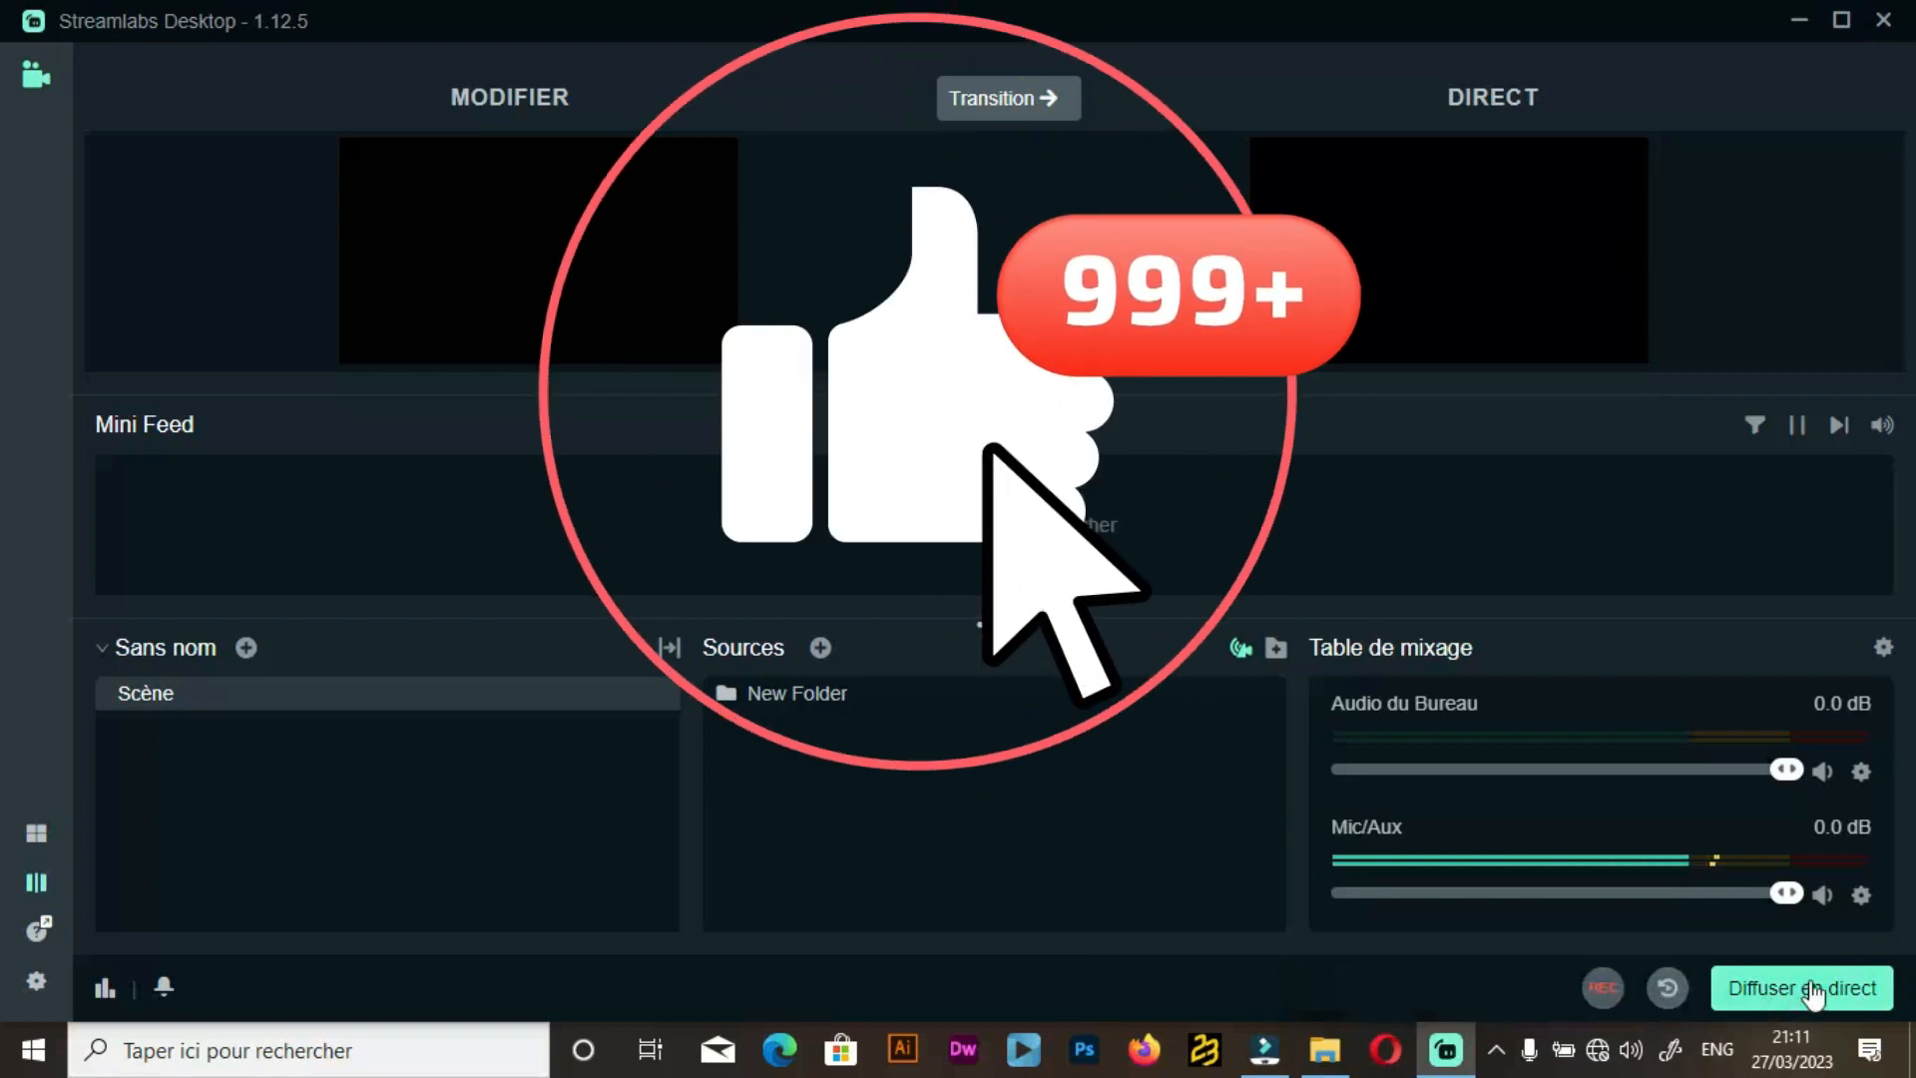
pyautogui.click(760, 769)
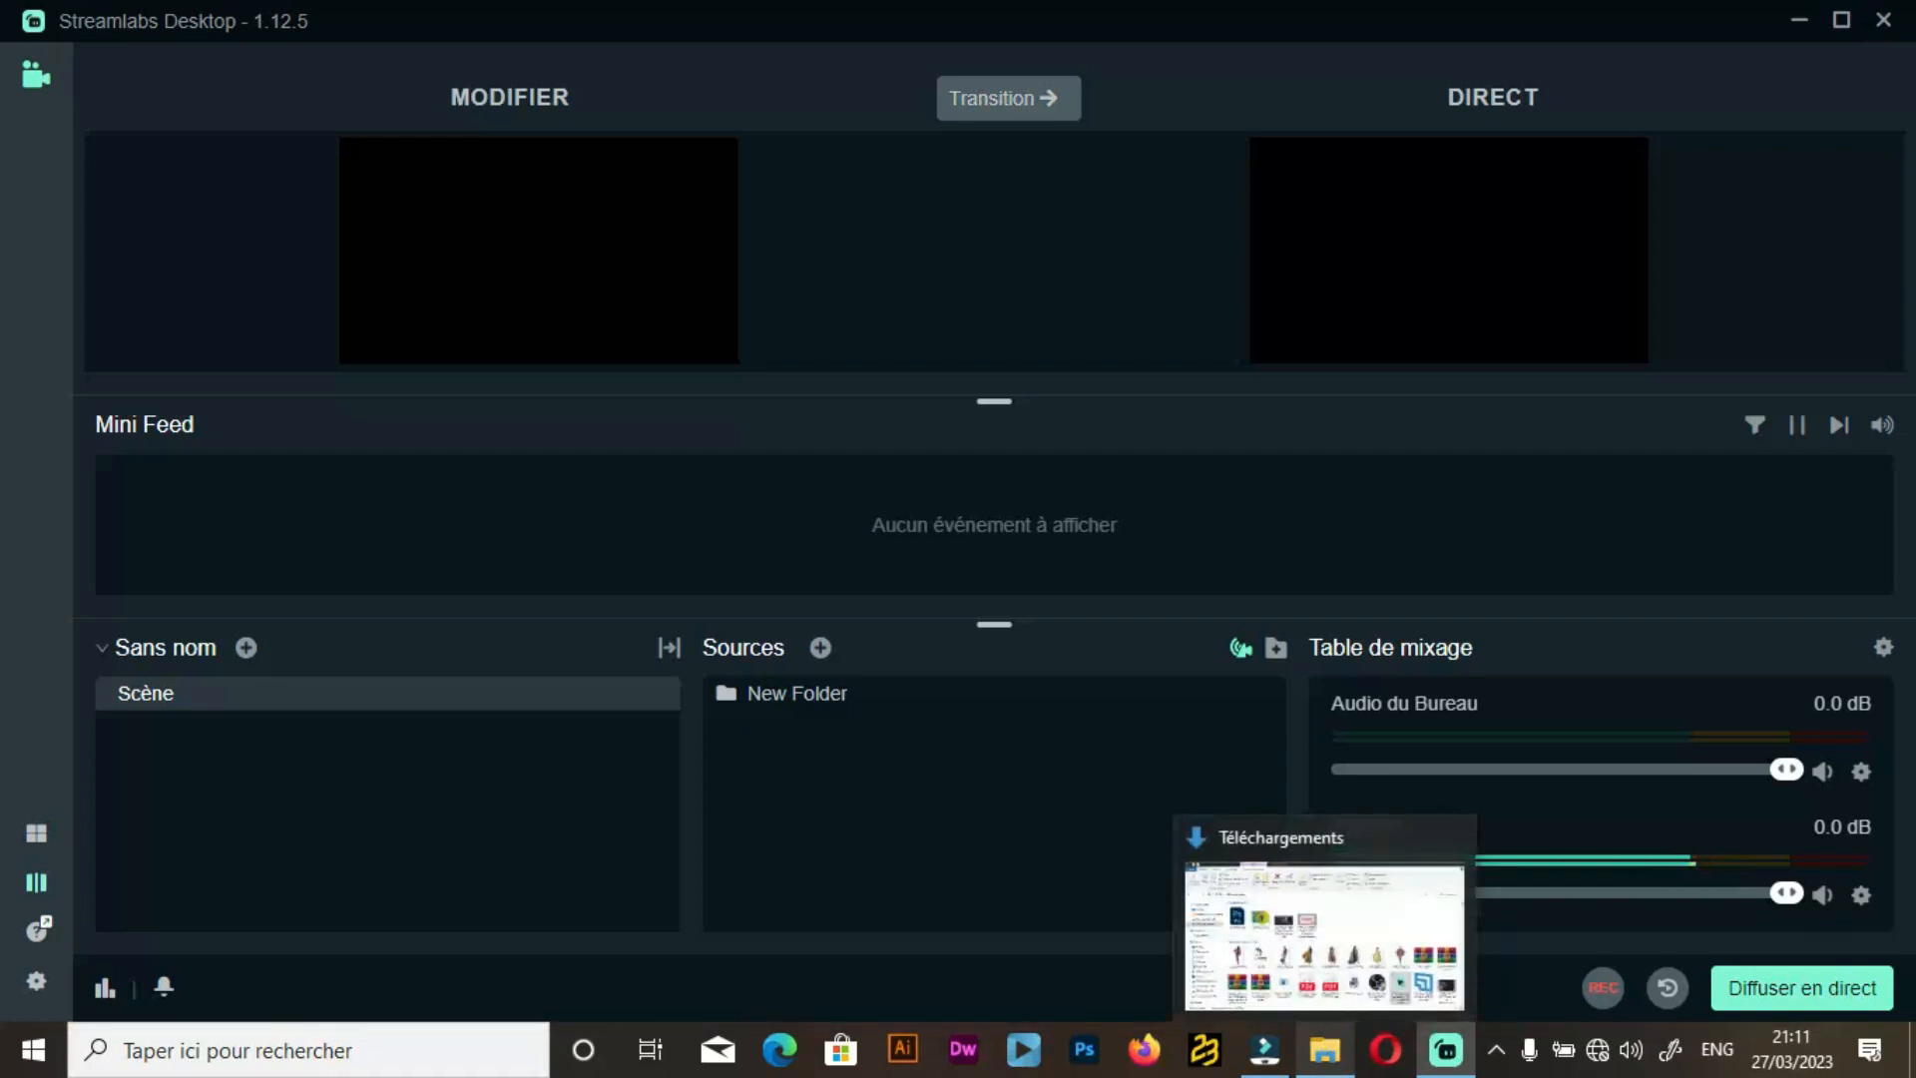
# Add the OBS-Studio-29.0.2 MP4 video from the Téléchargements folder to the scene's sources.
pyautogui.moveTo(1265, 1048)
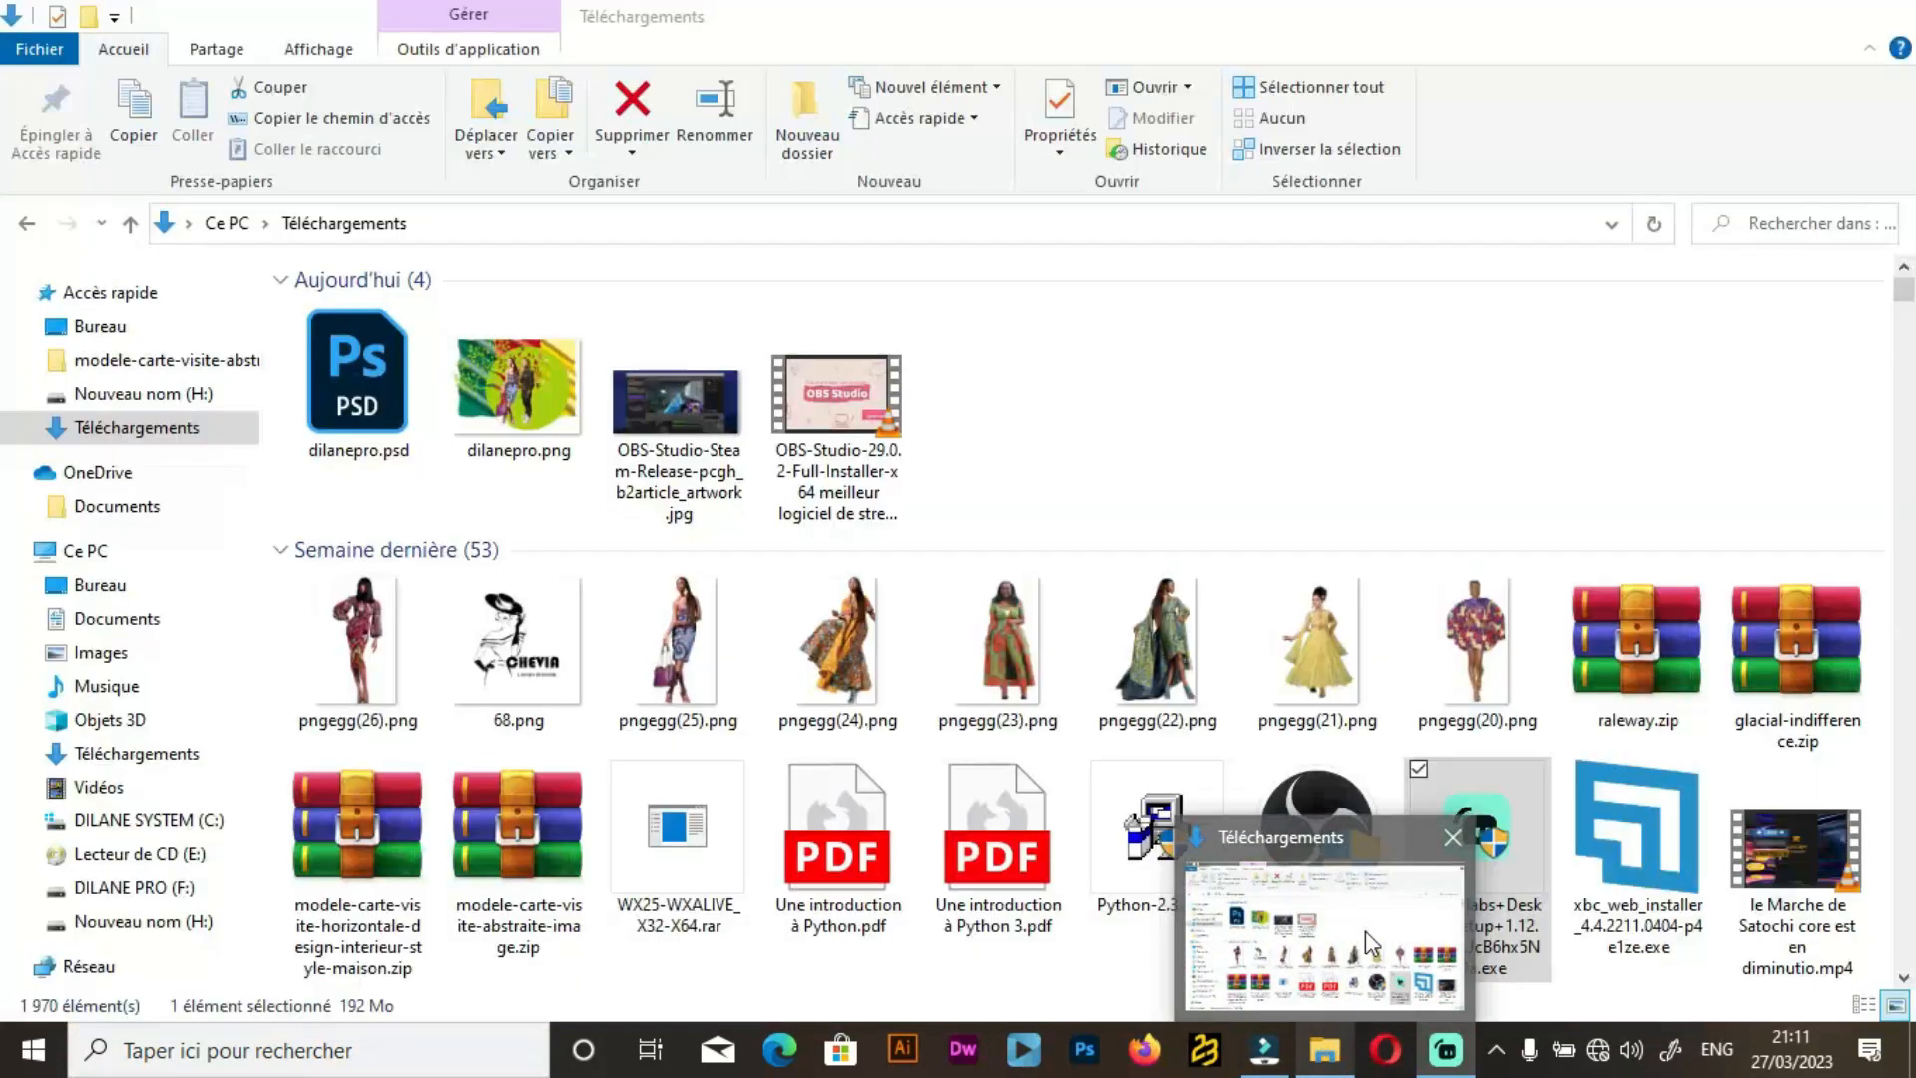
pyautogui.click(1366, 930)
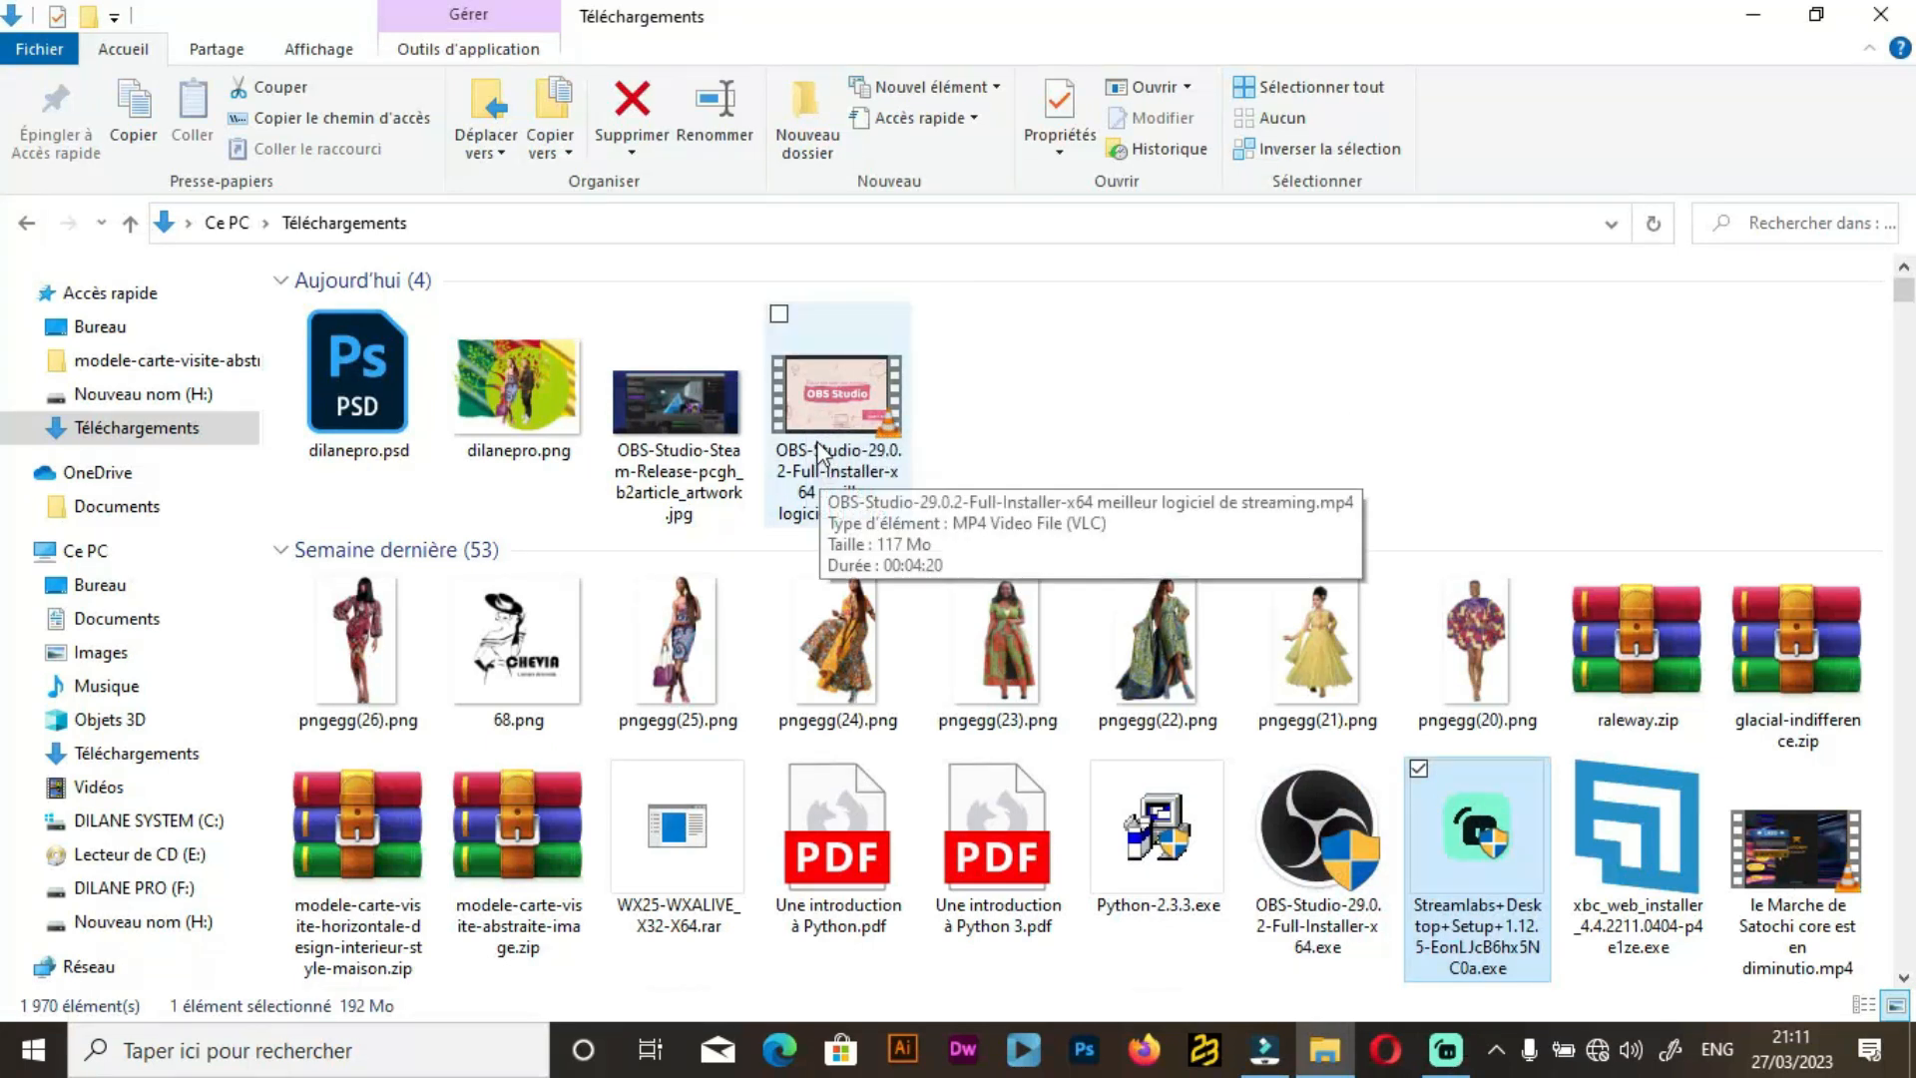
pyautogui.moveTo(820, 451); pyautogui.dragTo(788, 776)
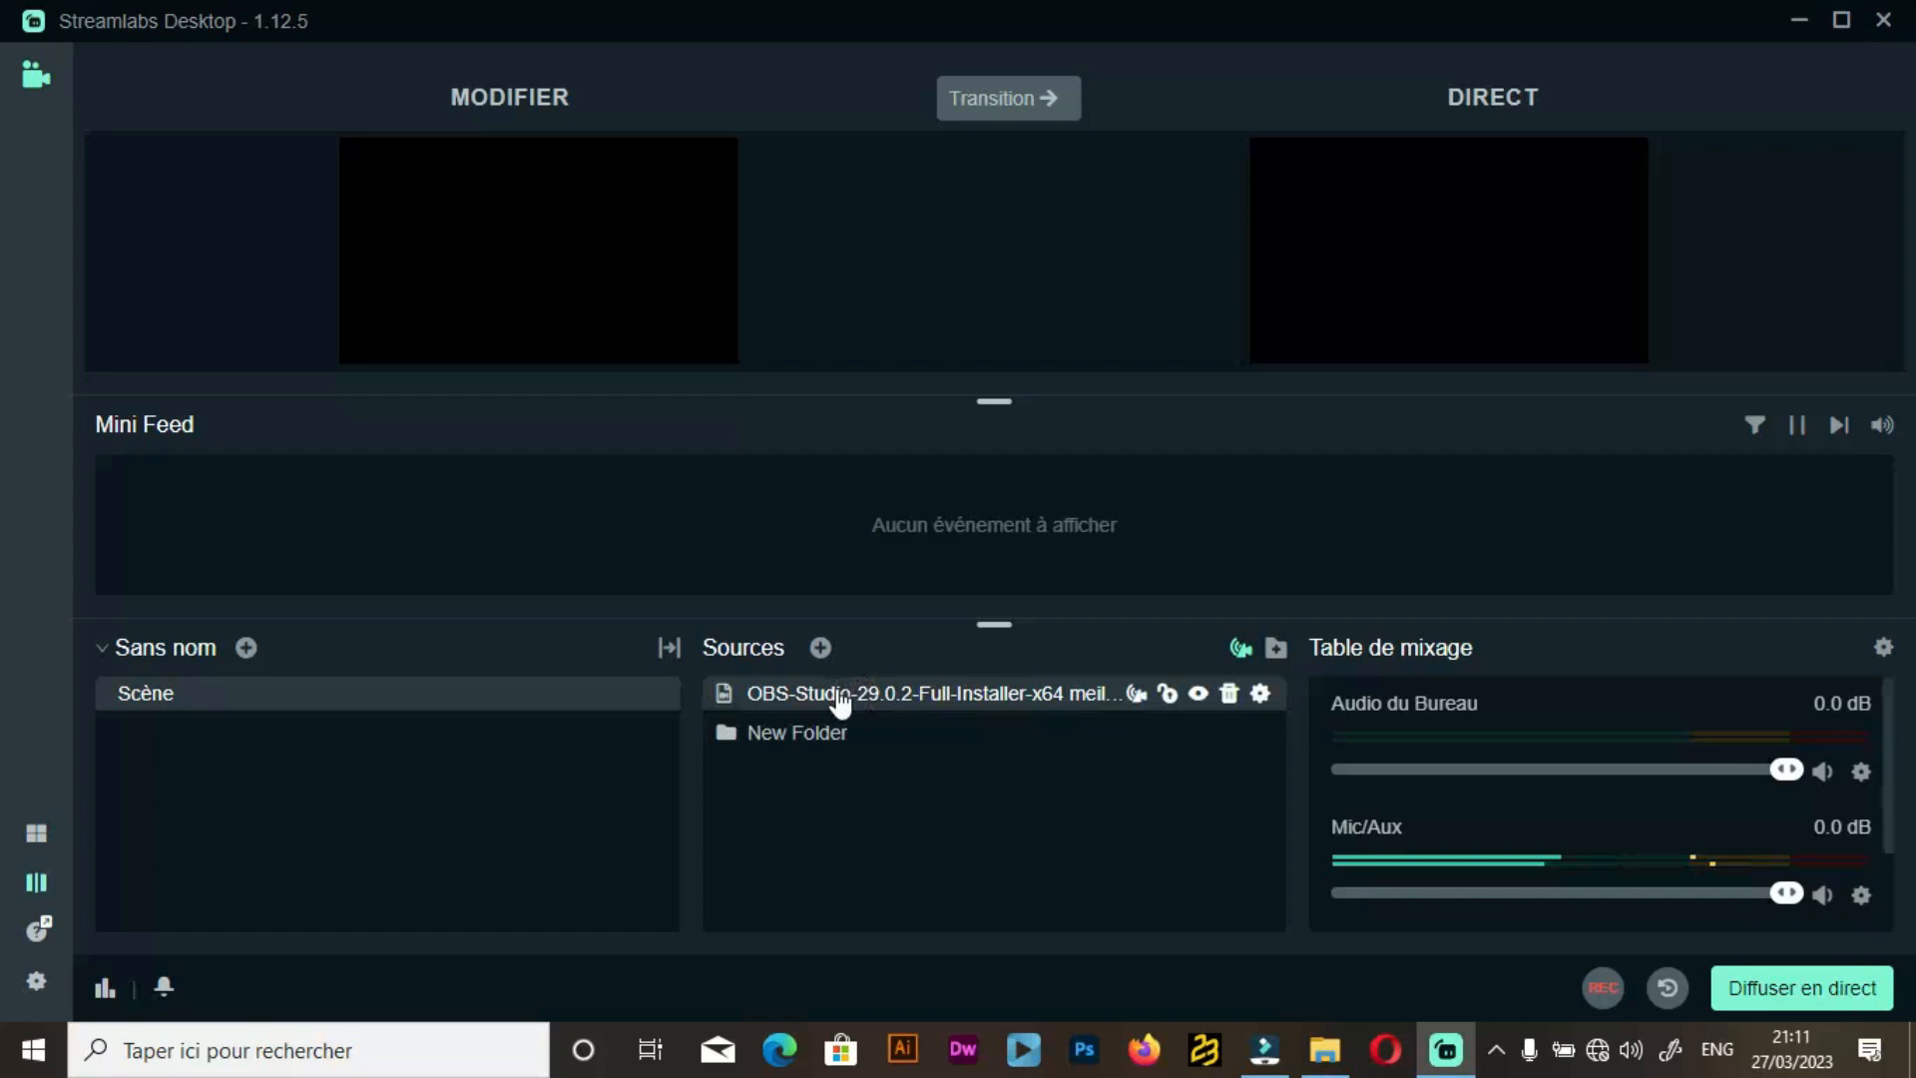
# Try to place the video source directly onto the edit and live previews, and view its media file settings.
pyautogui.moveTo(837, 690); pyautogui.dragTo(509, 201)
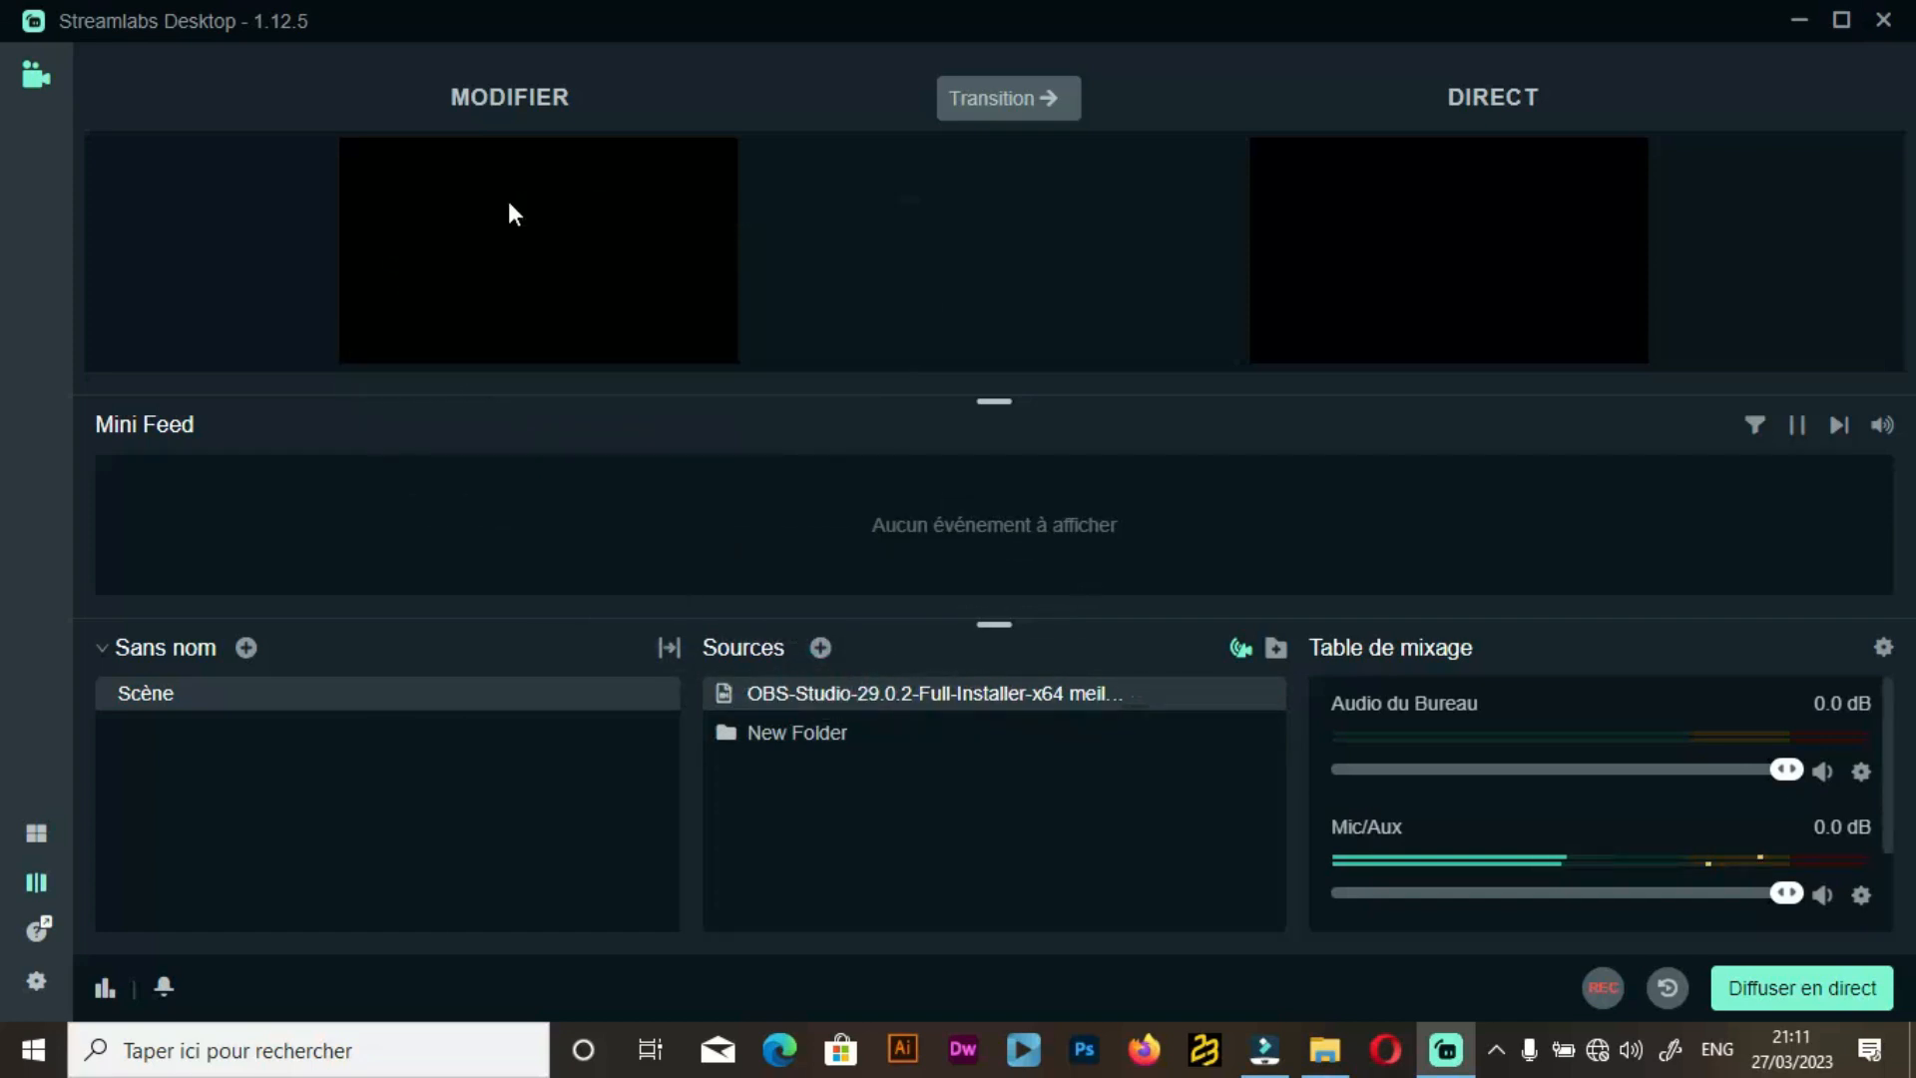
pyautogui.doubleClick(826, 703)
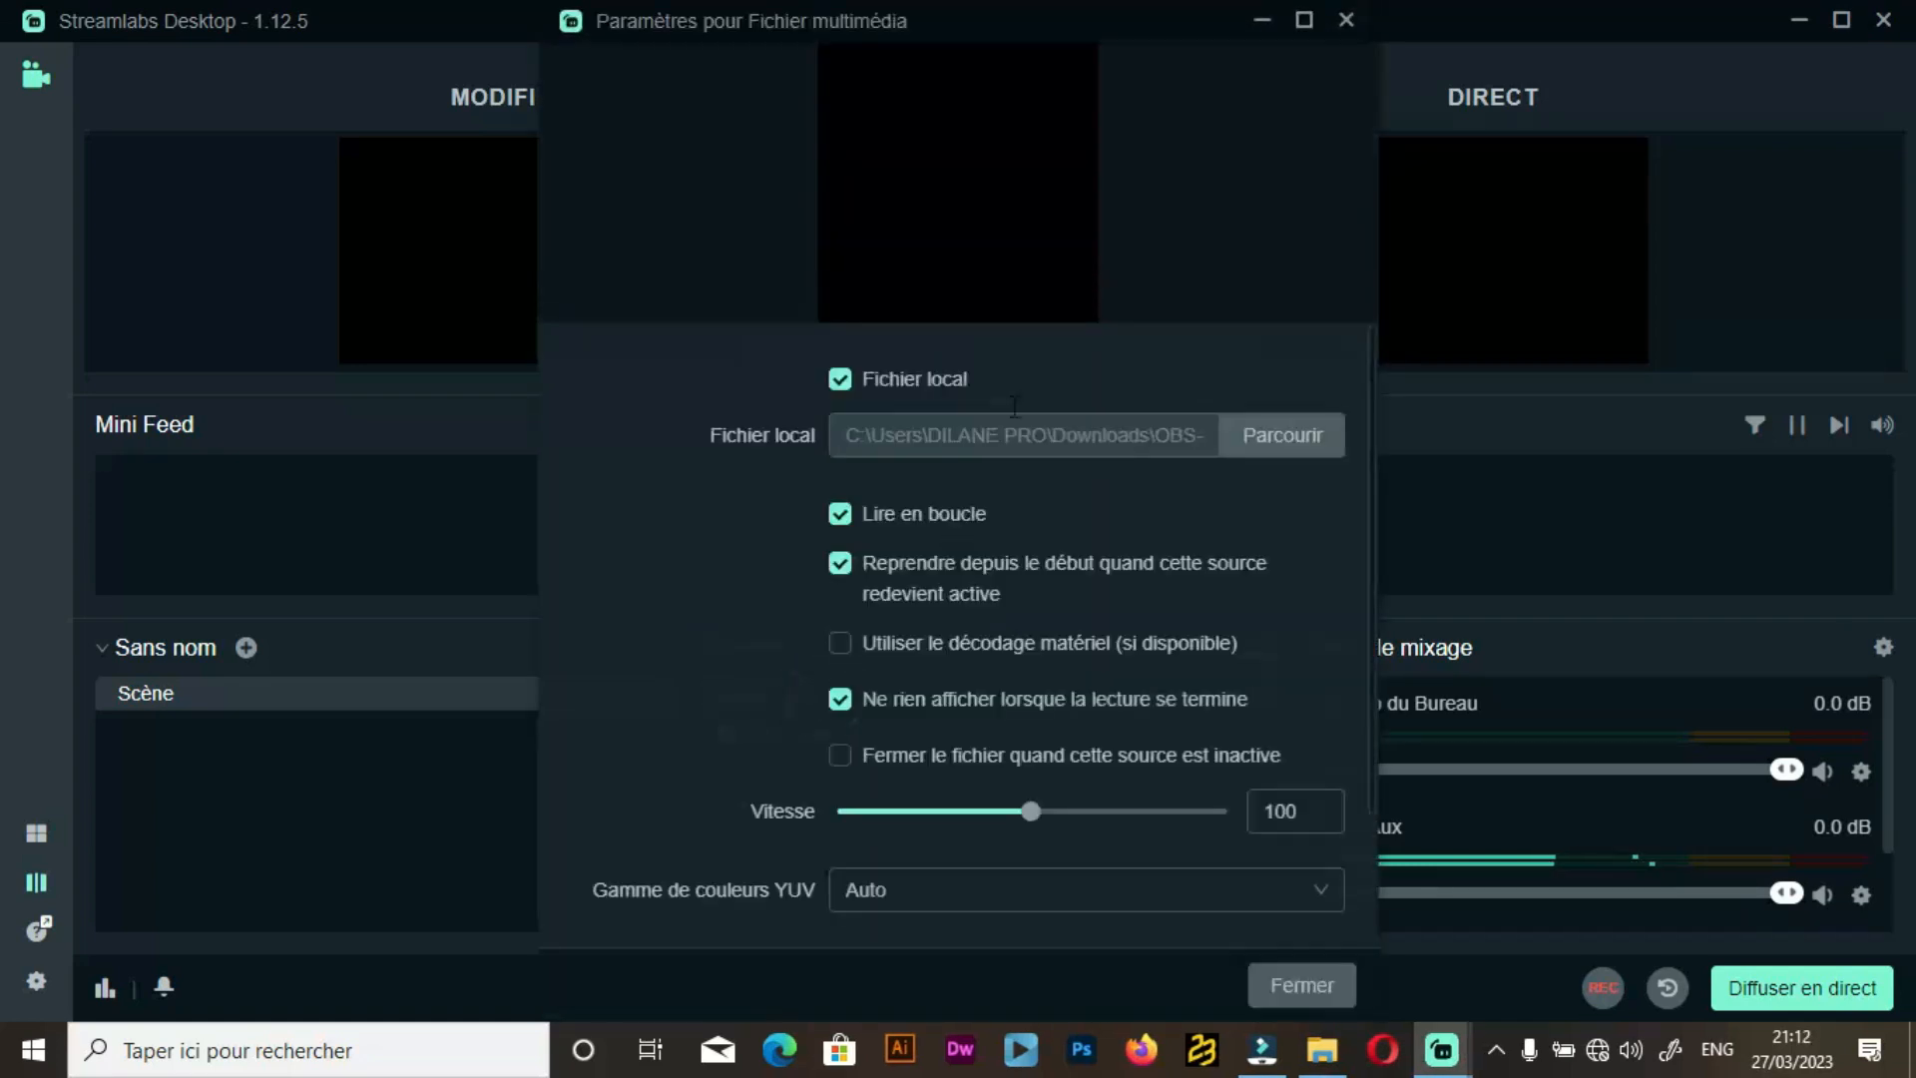
pyautogui.click(1348, 20)
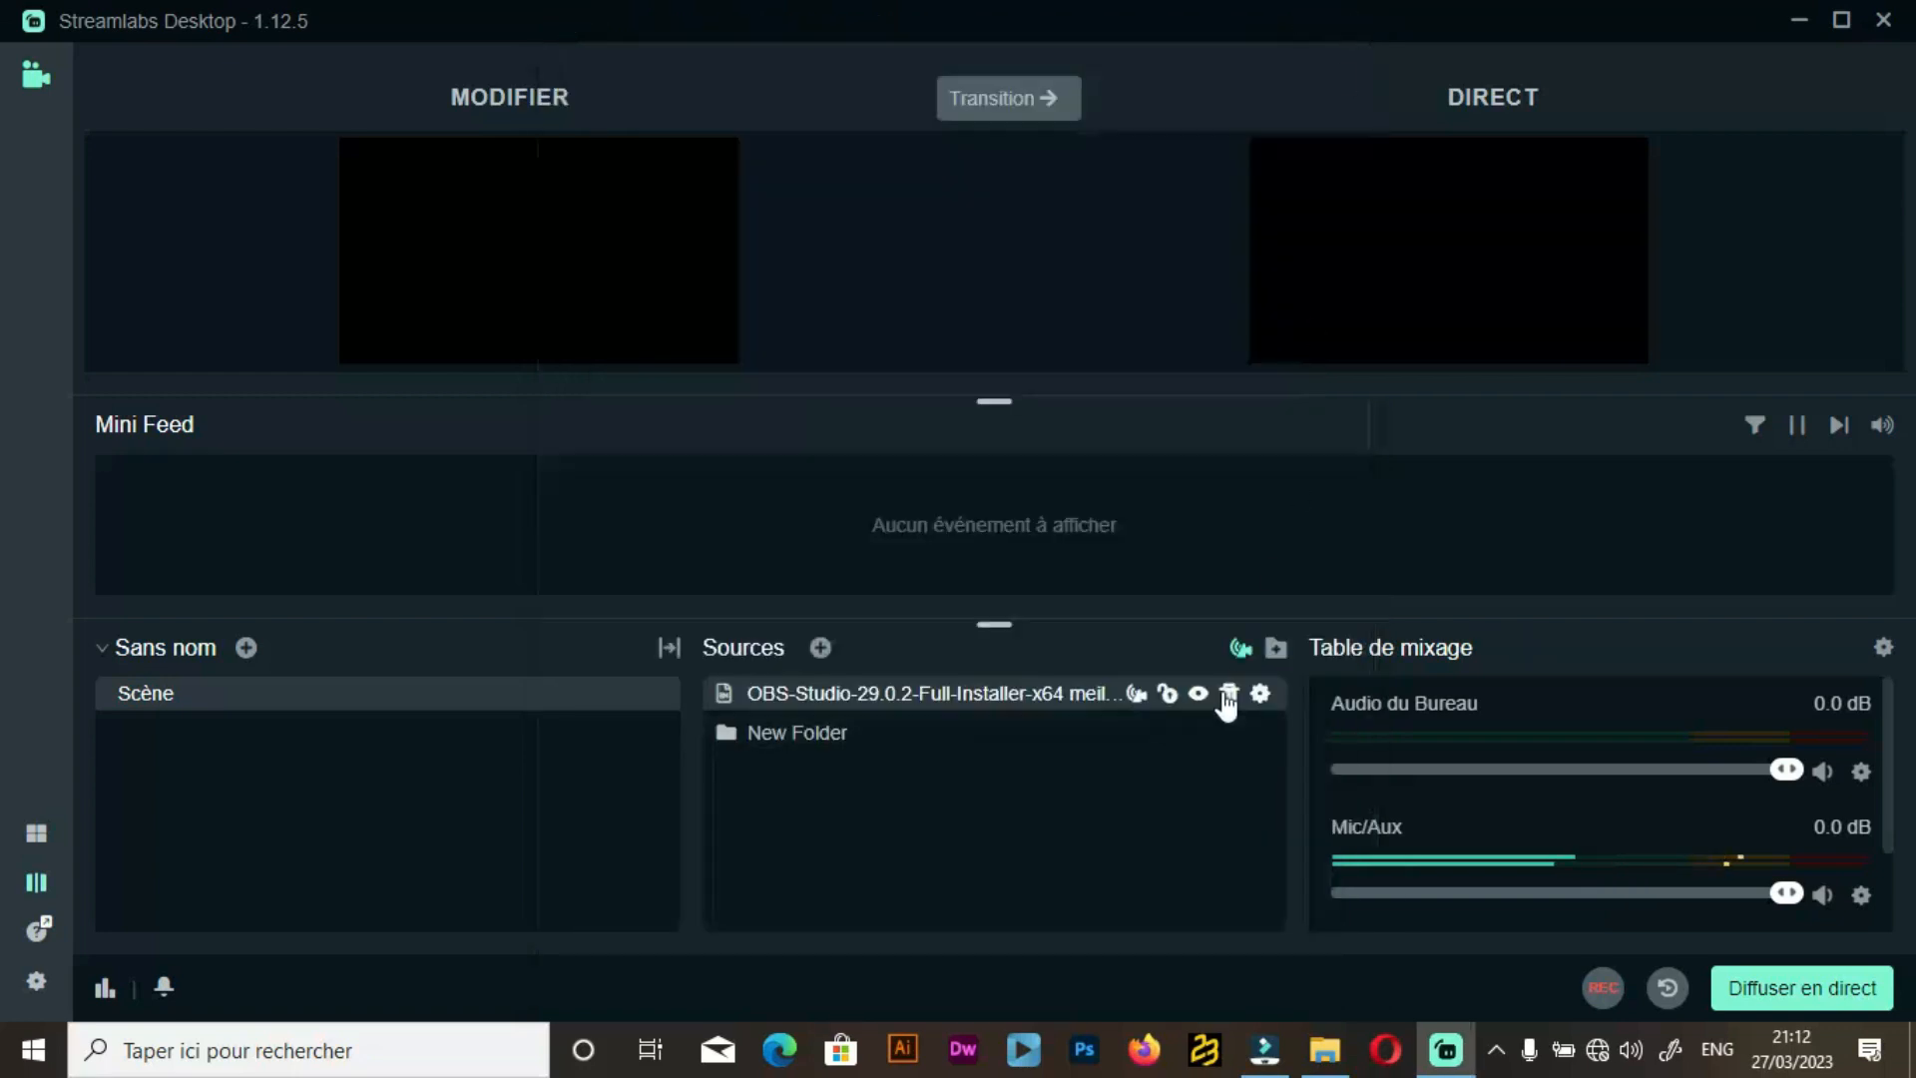
pyautogui.moveTo(884, 693); pyautogui.dragTo(436, 245)
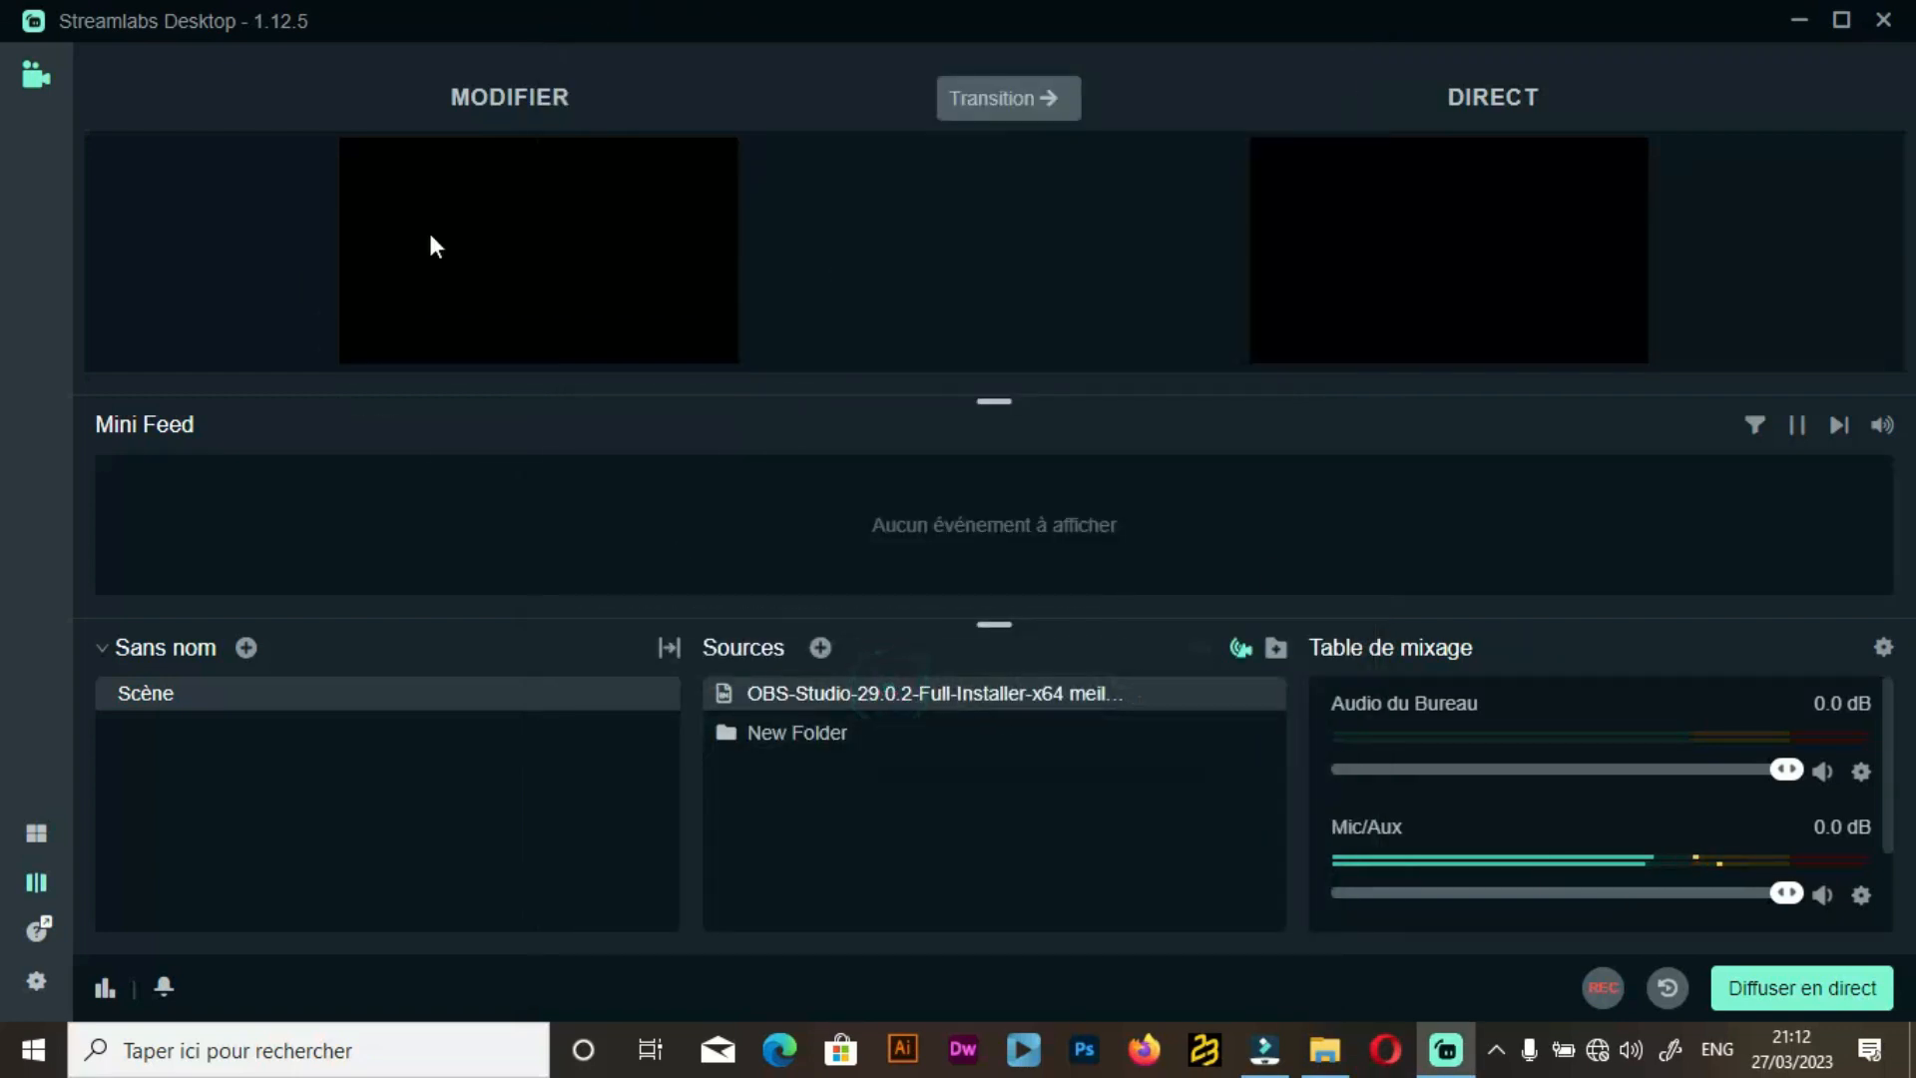
pyautogui.moveTo(916, 709); pyautogui.dragTo(1355, 179)
# Scale the OBS-Studio video to fit the canvas in the edit preview and transition it to the live output.
pyautogui.click(948, 120)
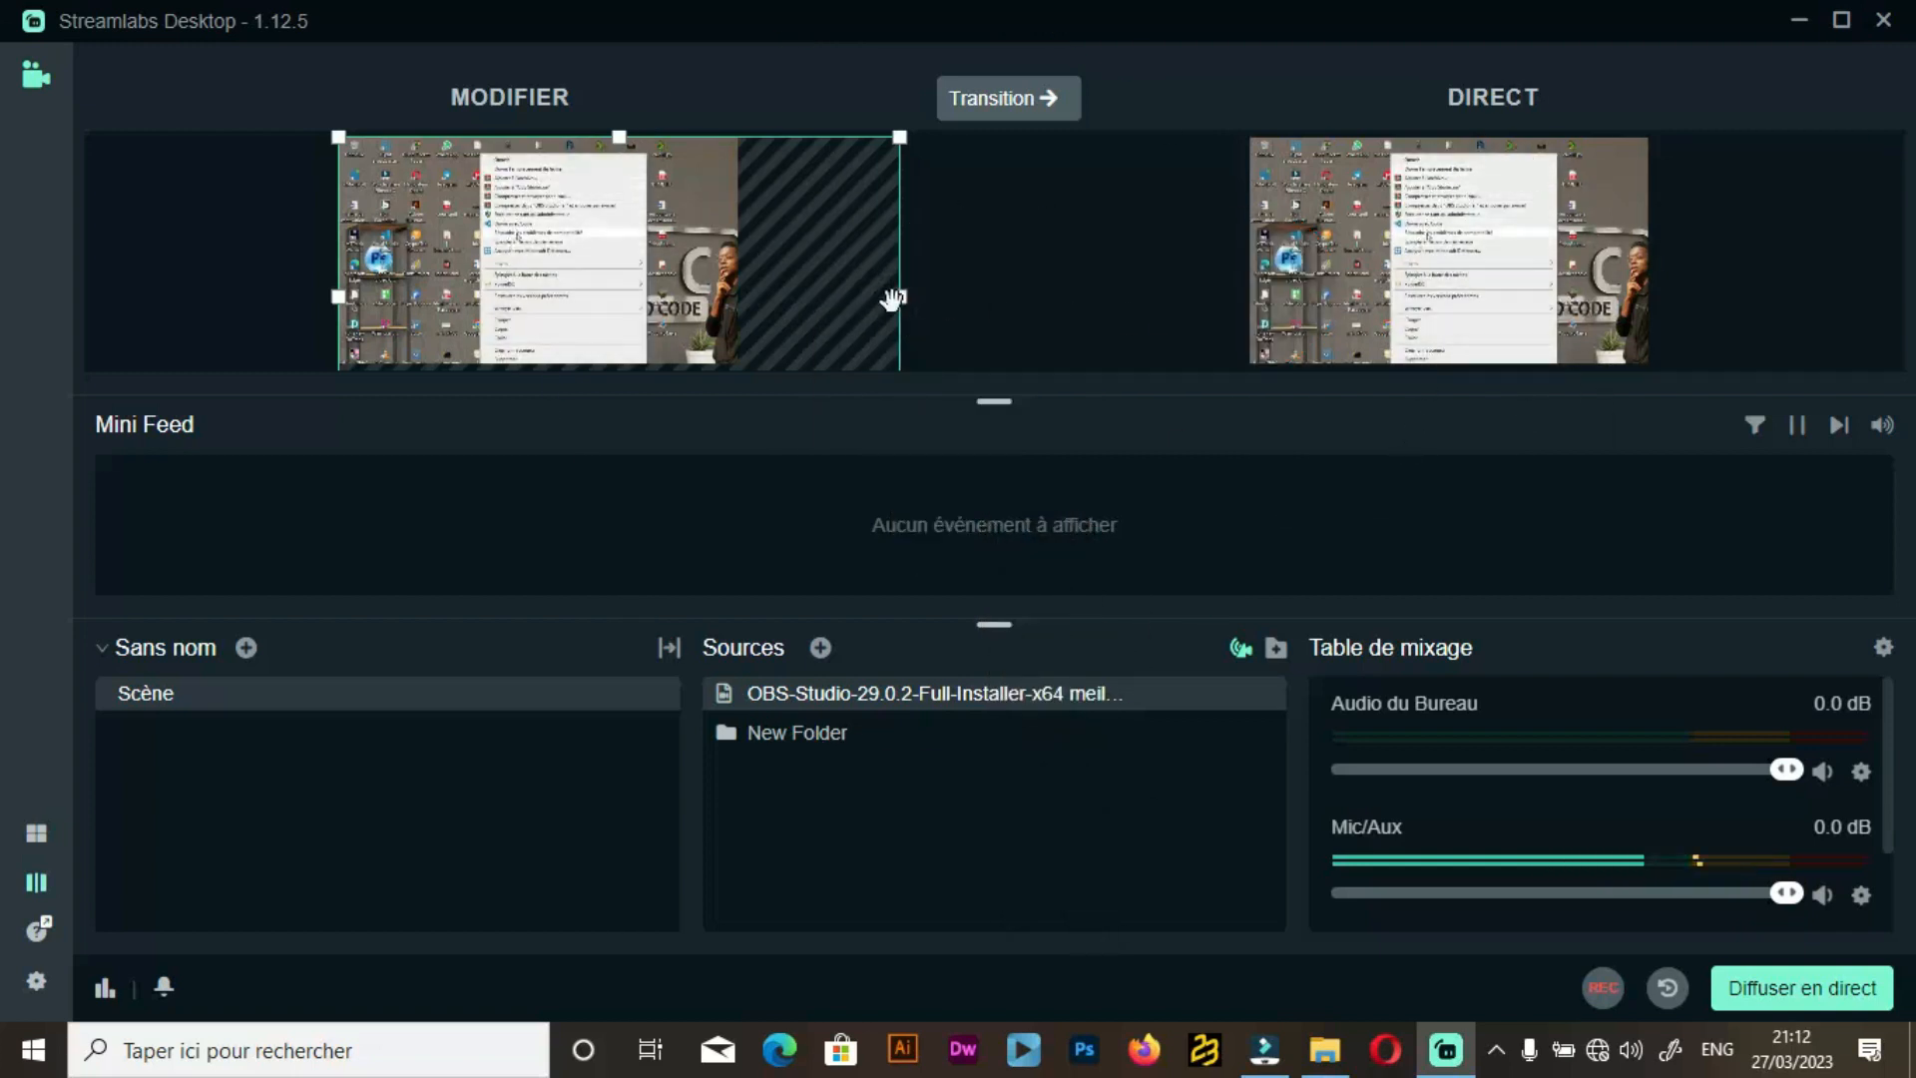
pyautogui.moveTo(901, 299); pyautogui.dragTo(726, 218)
pyautogui.moveTo(563, 276); pyautogui.dragTo(568, 210)
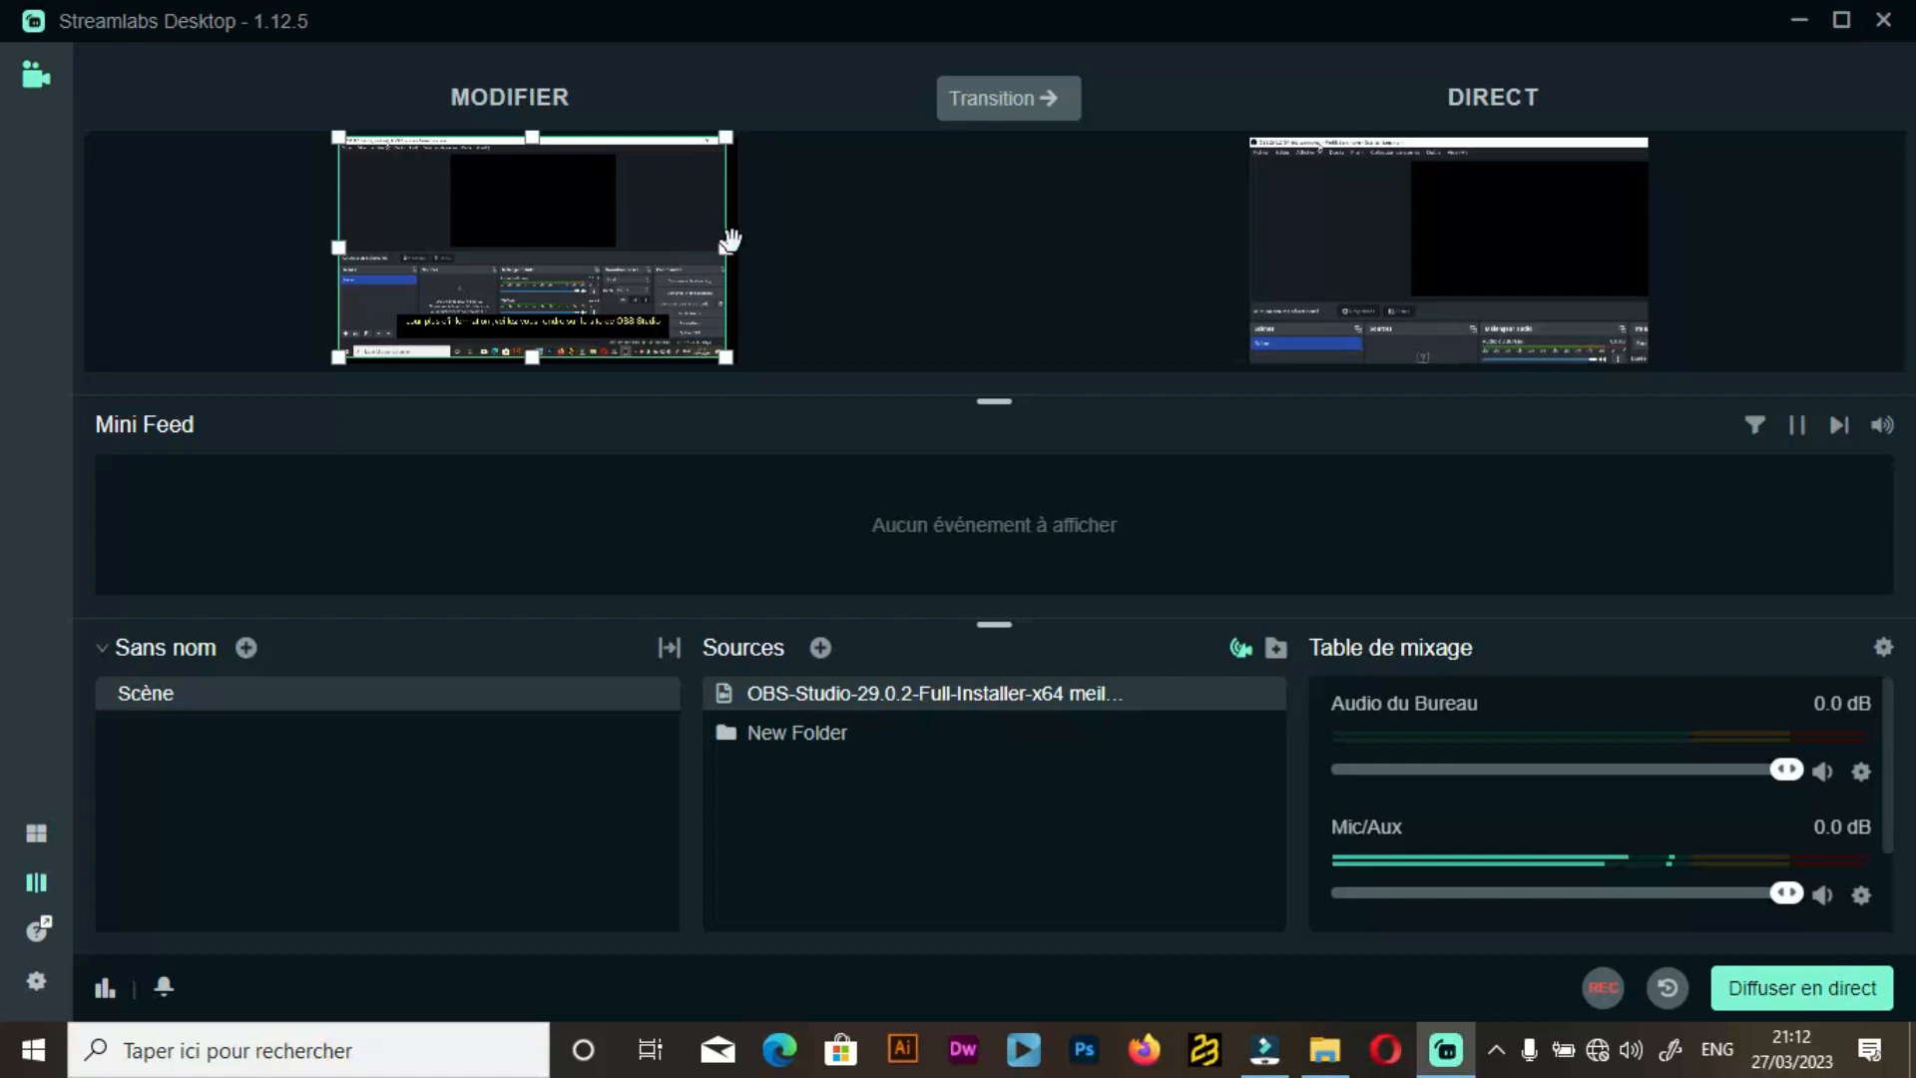
pyautogui.moveTo(723, 252); pyautogui.dragTo(741, 259)
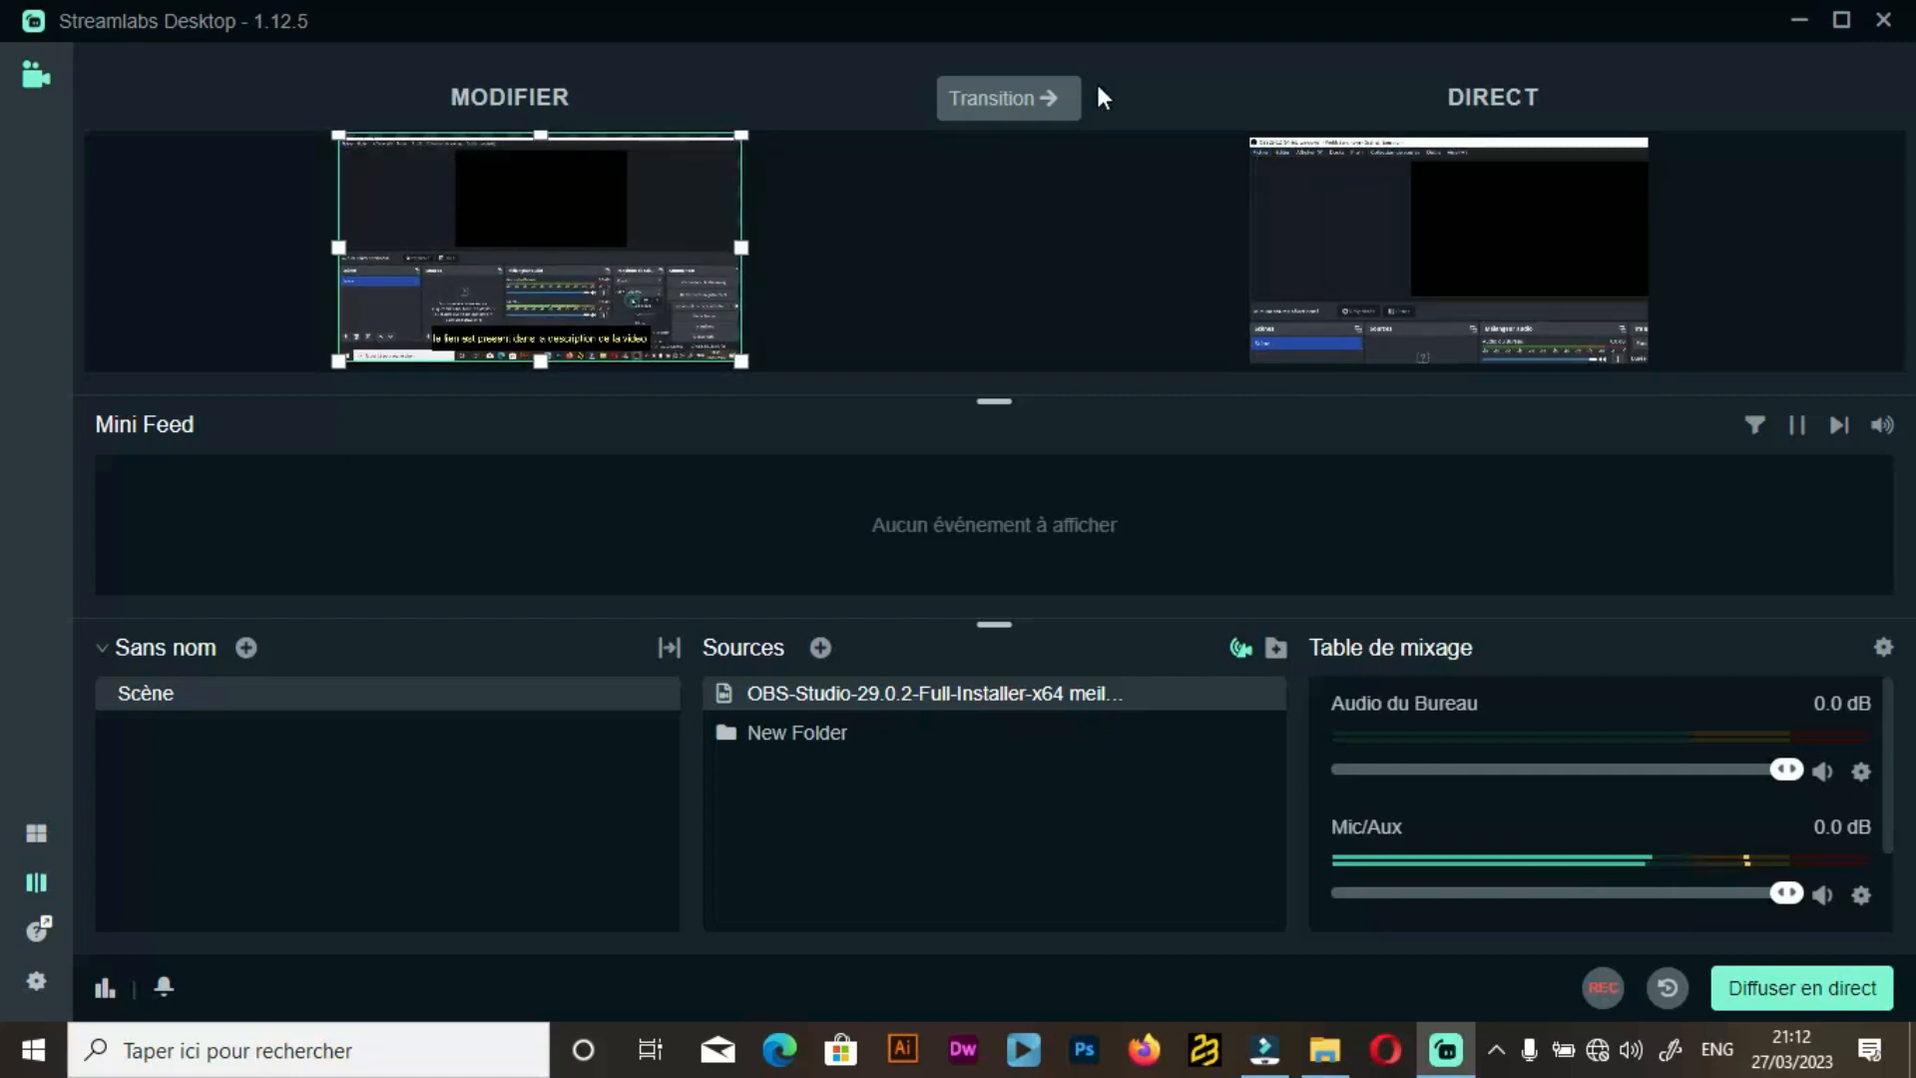
pyautogui.click(968, 107)
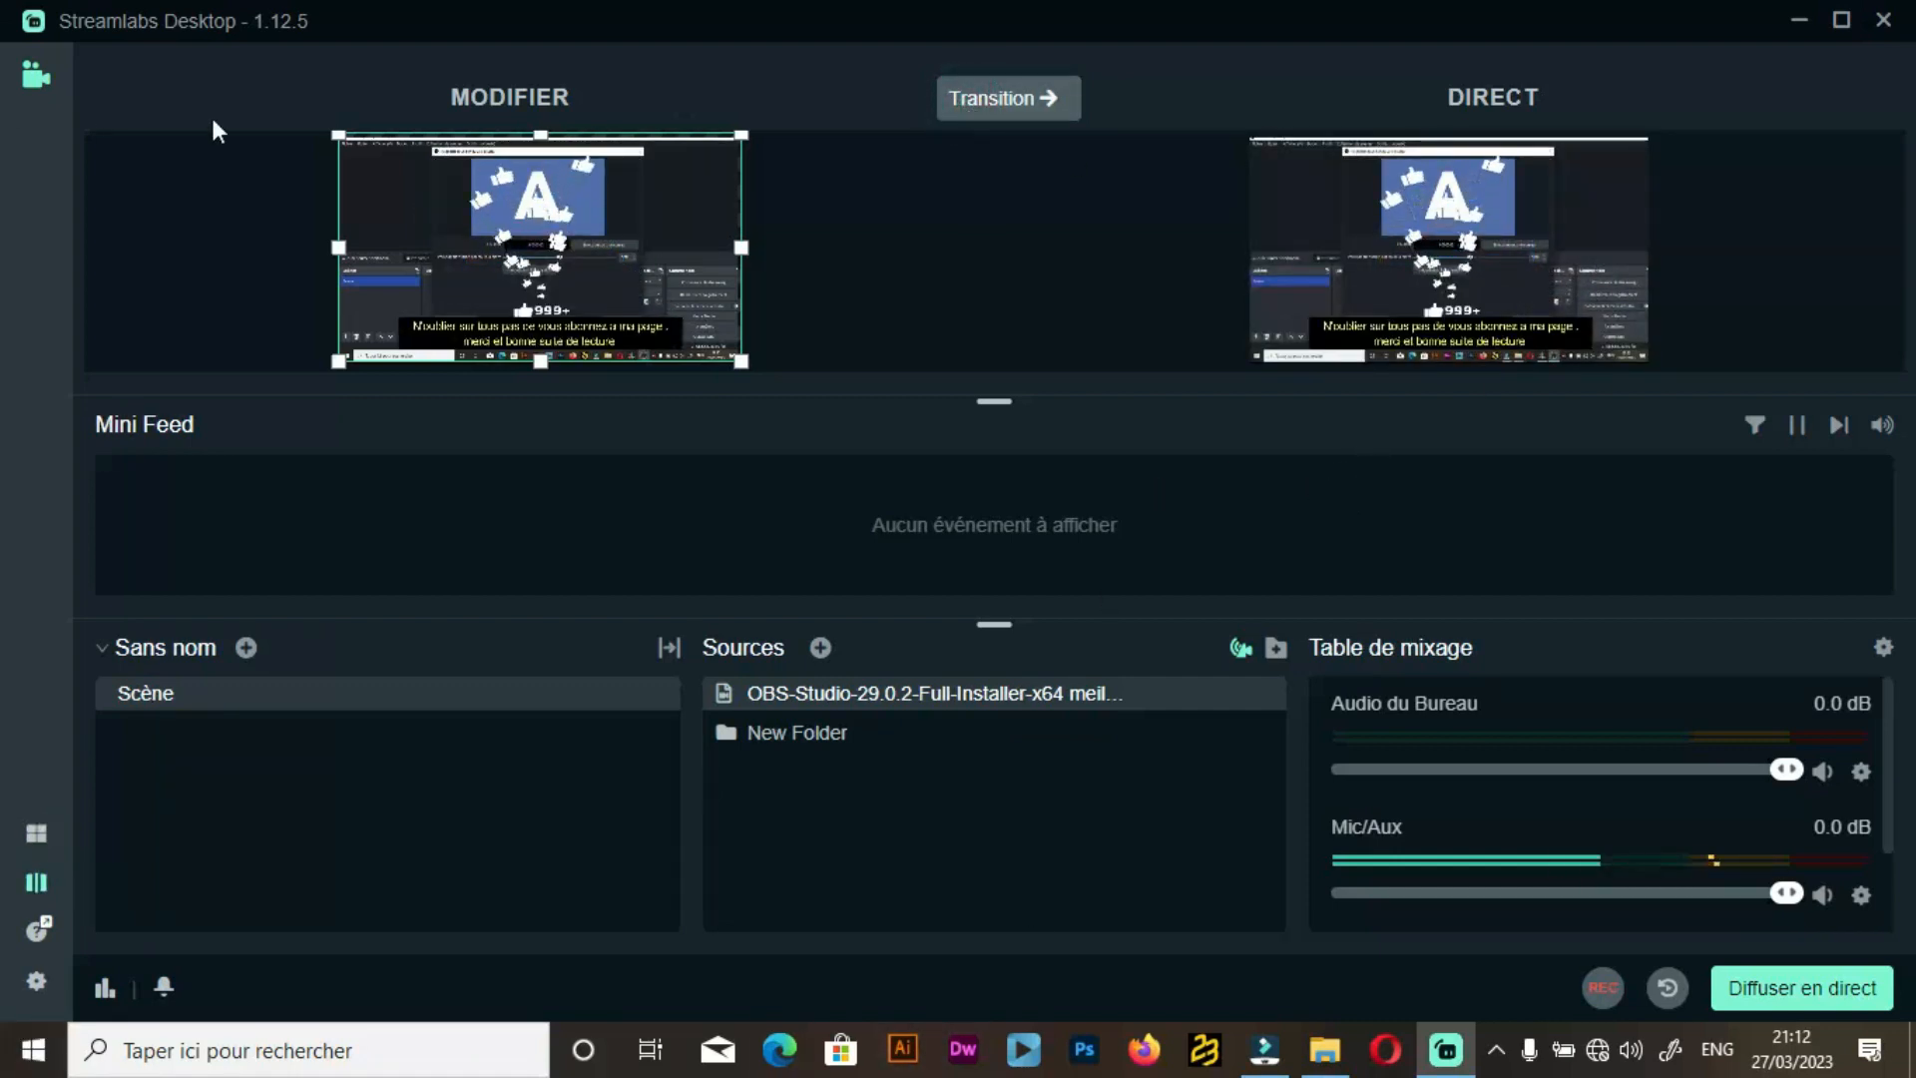
# Add pngegg(23).png from the Téléchargements folder as a source and move it to the canvas's left side, about 894 px from the right edge.
pyautogui.click(816, 798)
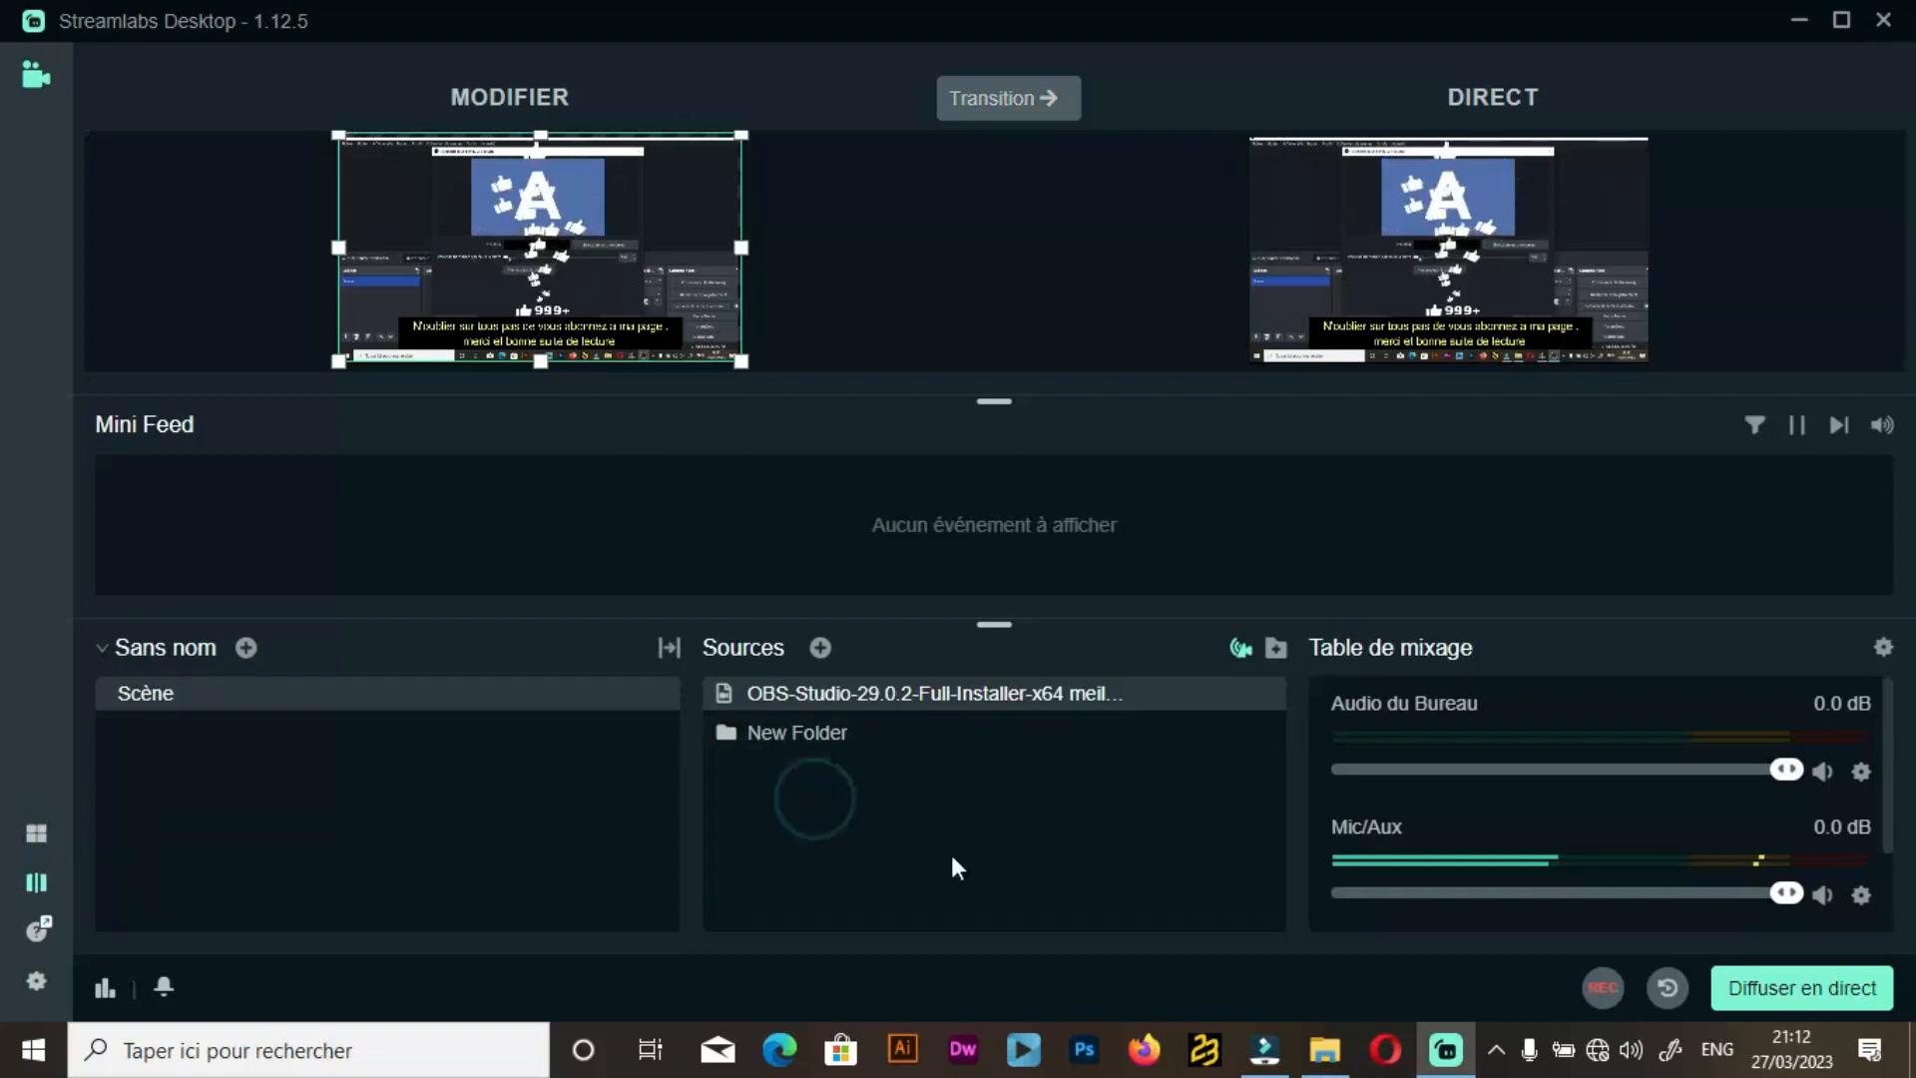
pyautogui.click(1321, 1054)
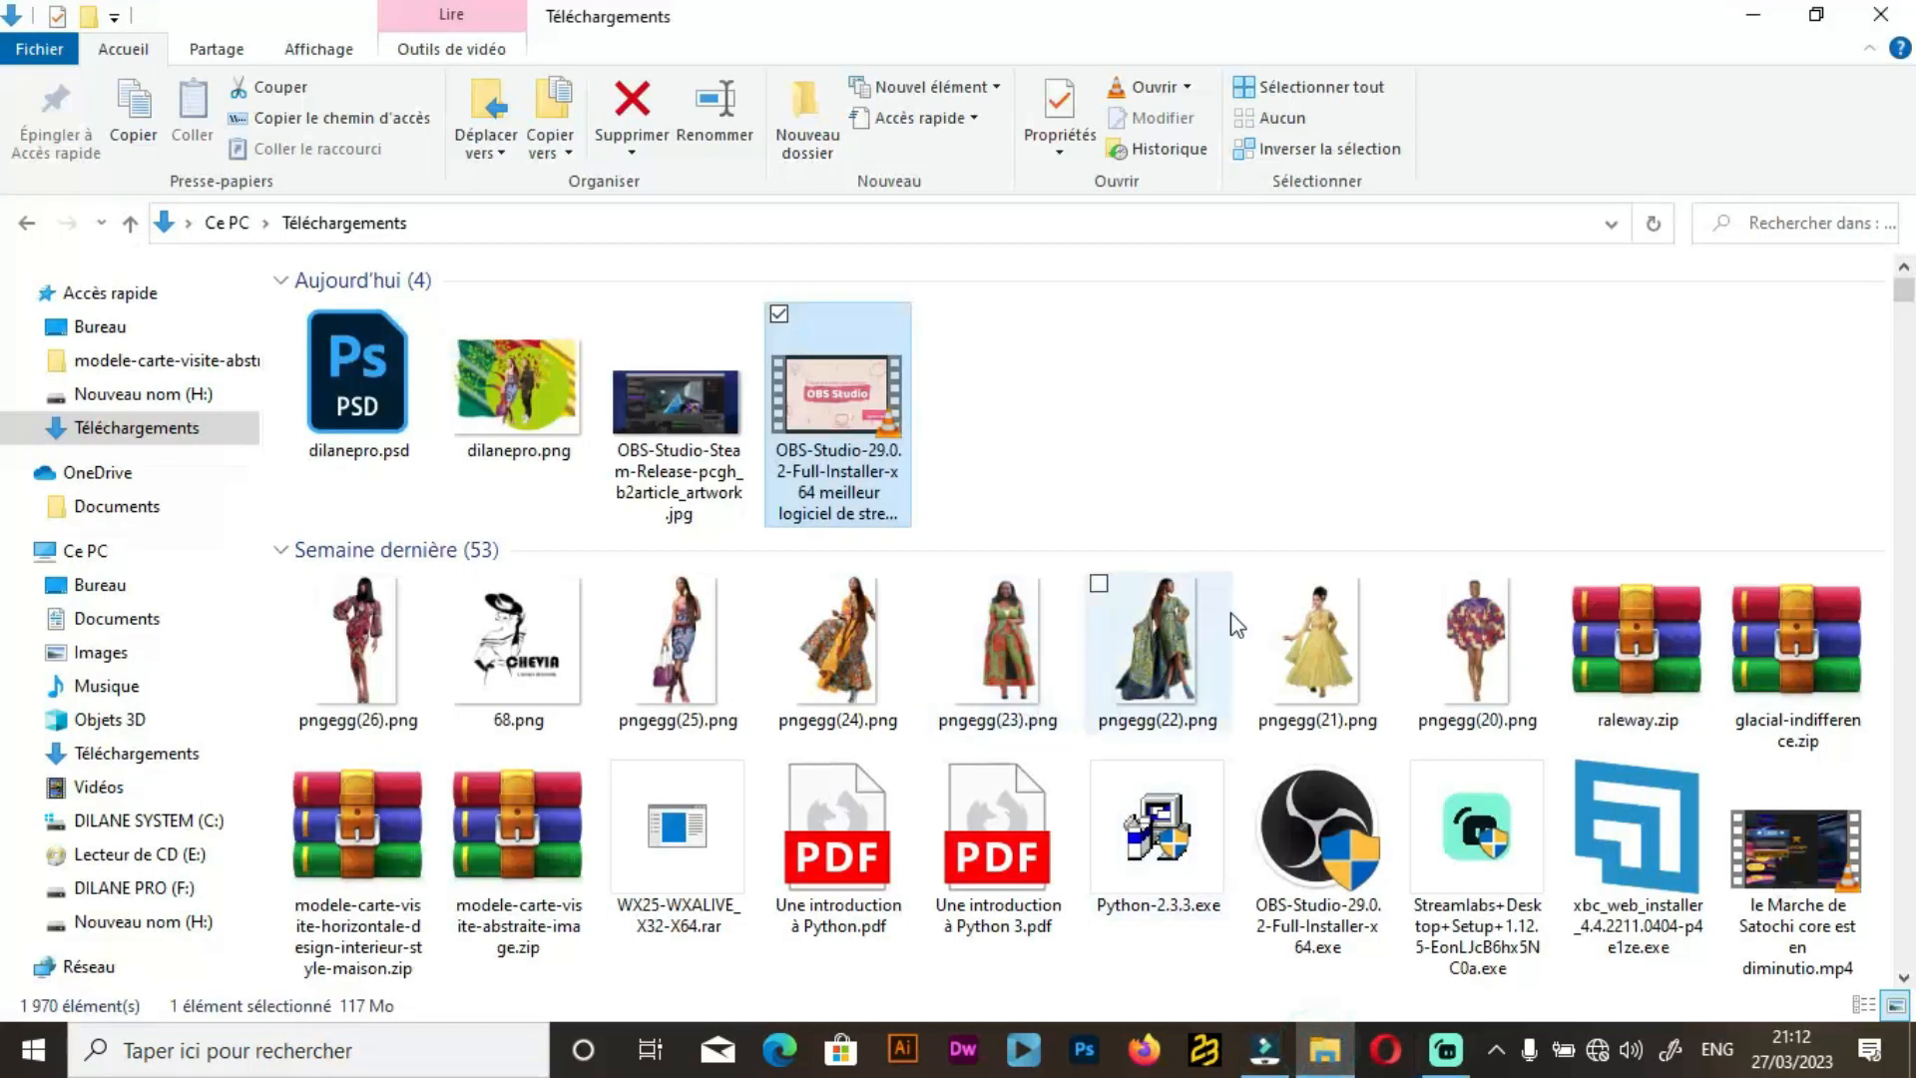
pyautogui.click(996, 650)
pyautogui.moveTo(1008, 657); pyautogui.dragTo(898, 803)
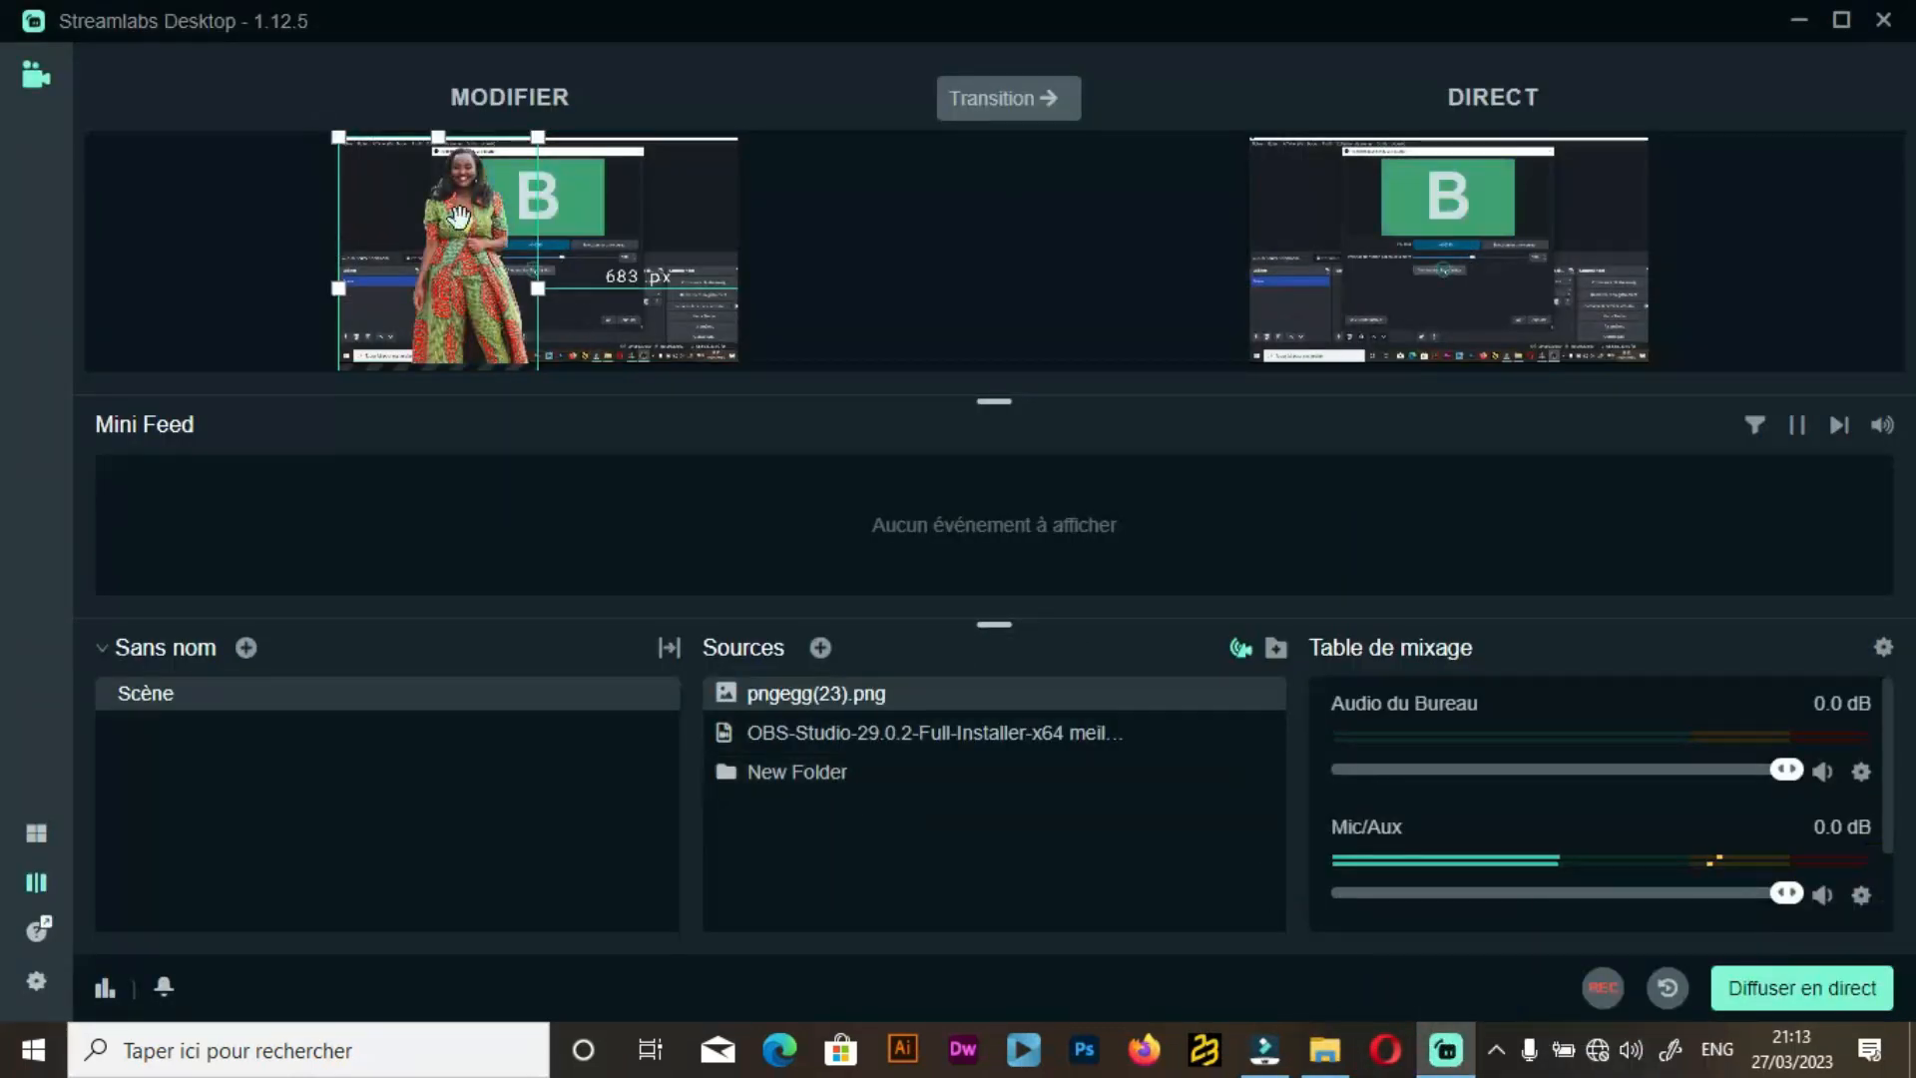
pyautogui.moveTo(425, 236); pyautogui.dragTo(363, 214)
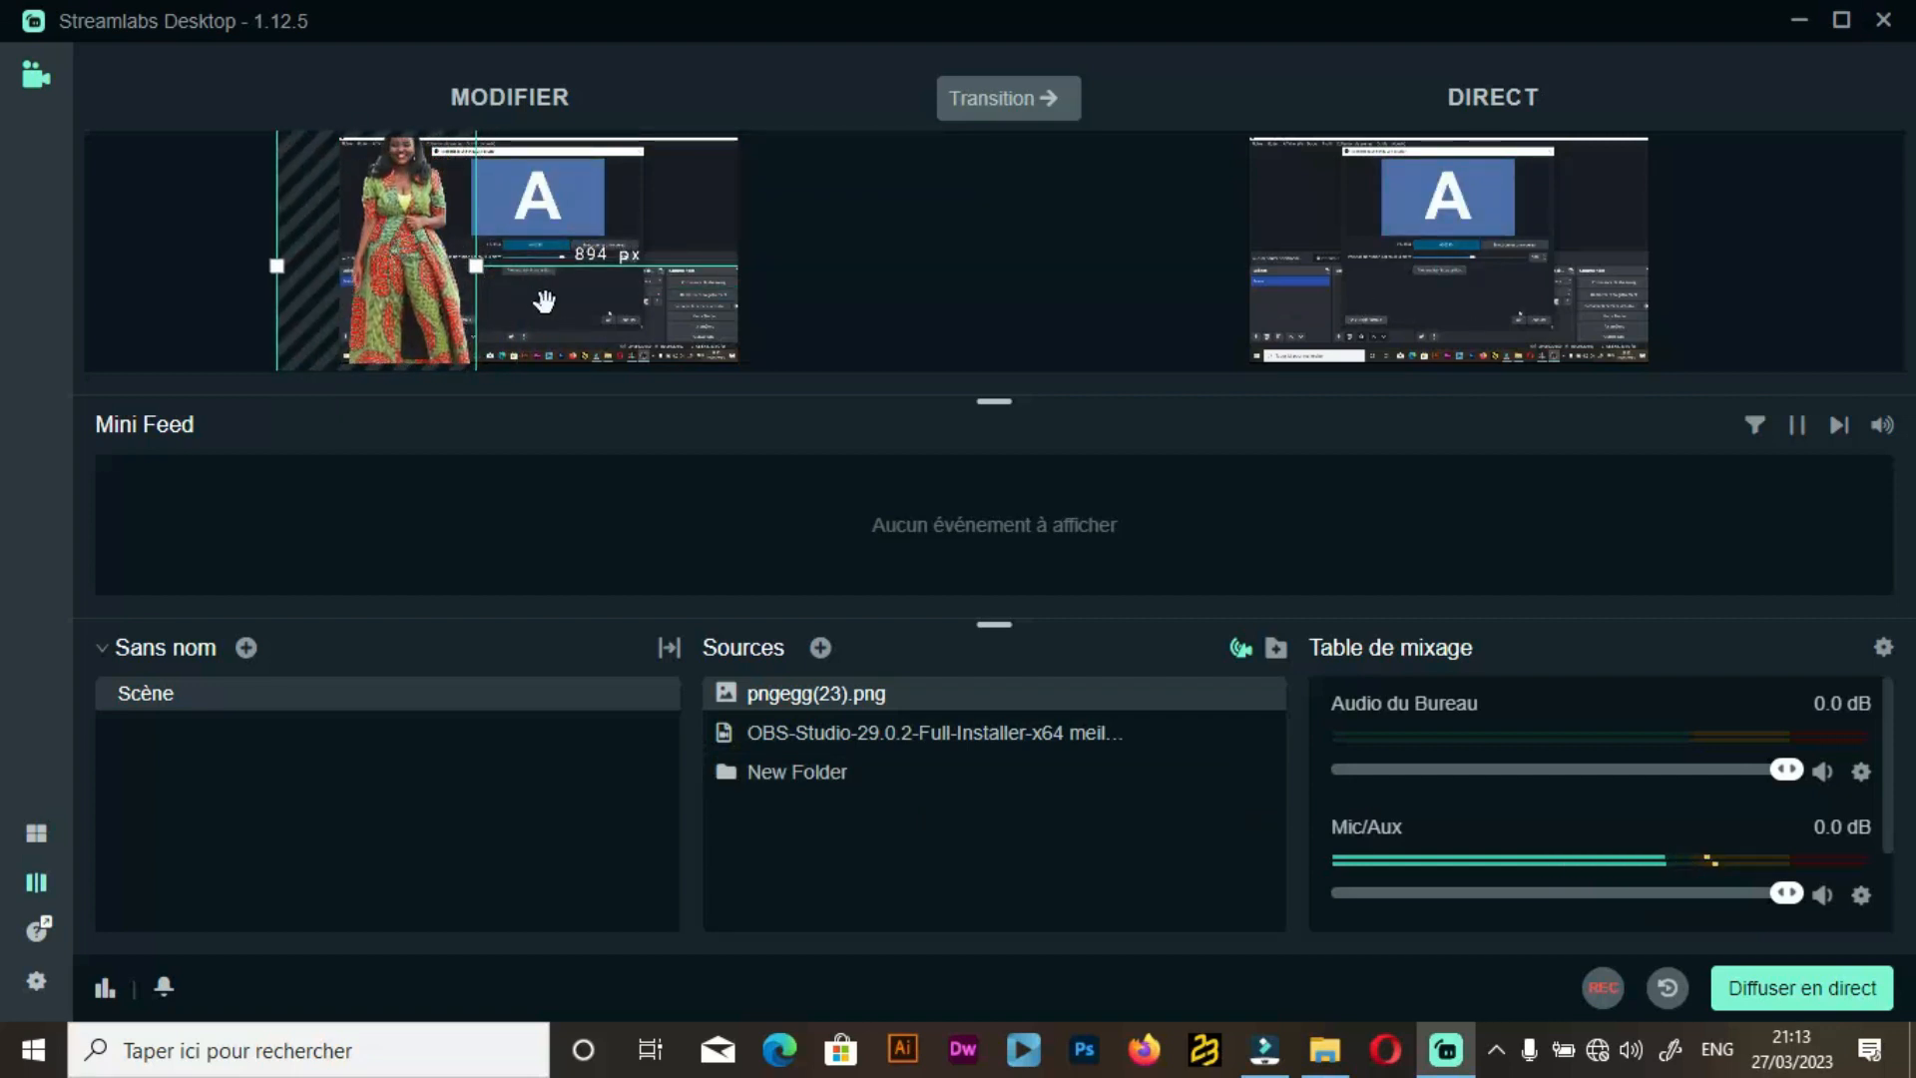
# Shrink pngegg(23).png against the canvas's right edge, about 889 px from its left edge, and transition it to the live output with recording started.
pyautogui.moveTo(271, 267); pyautogui.dragTo(612, 266)
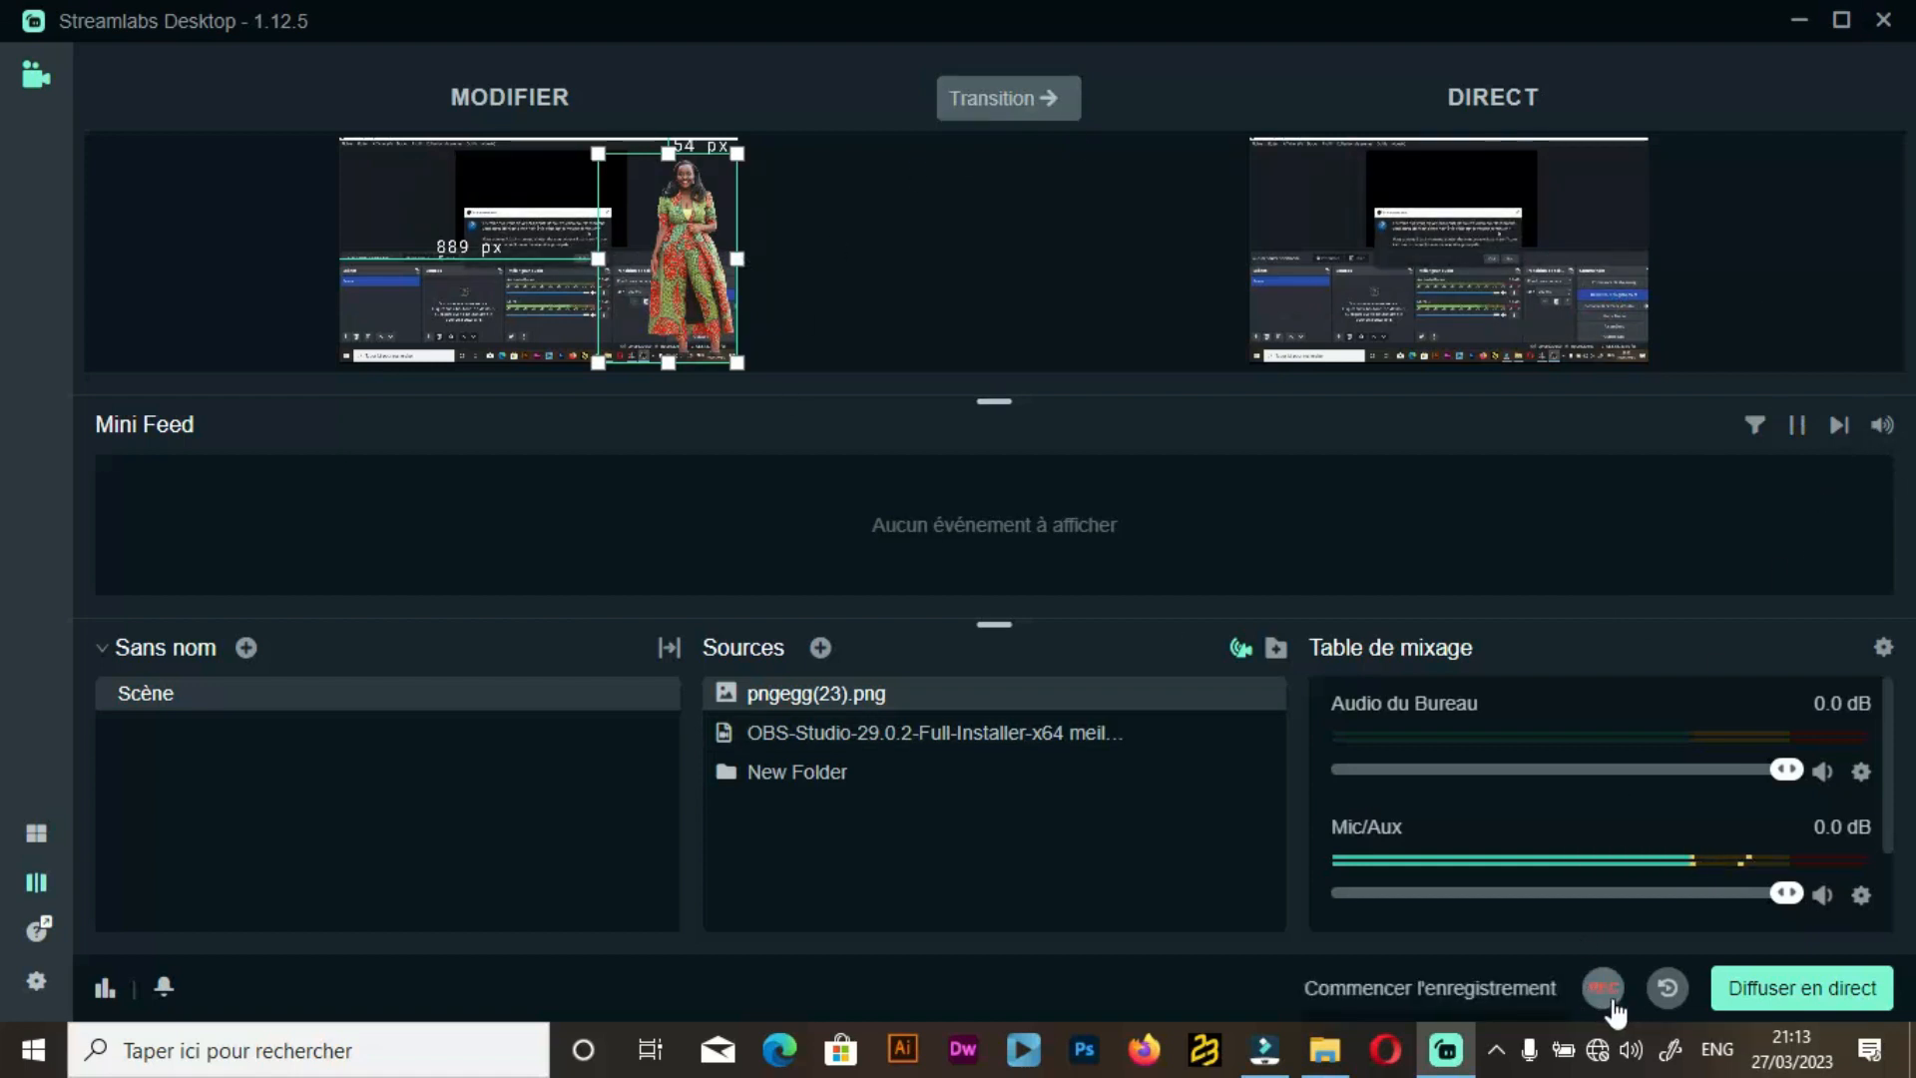
pyautogui.click(1604, 988)
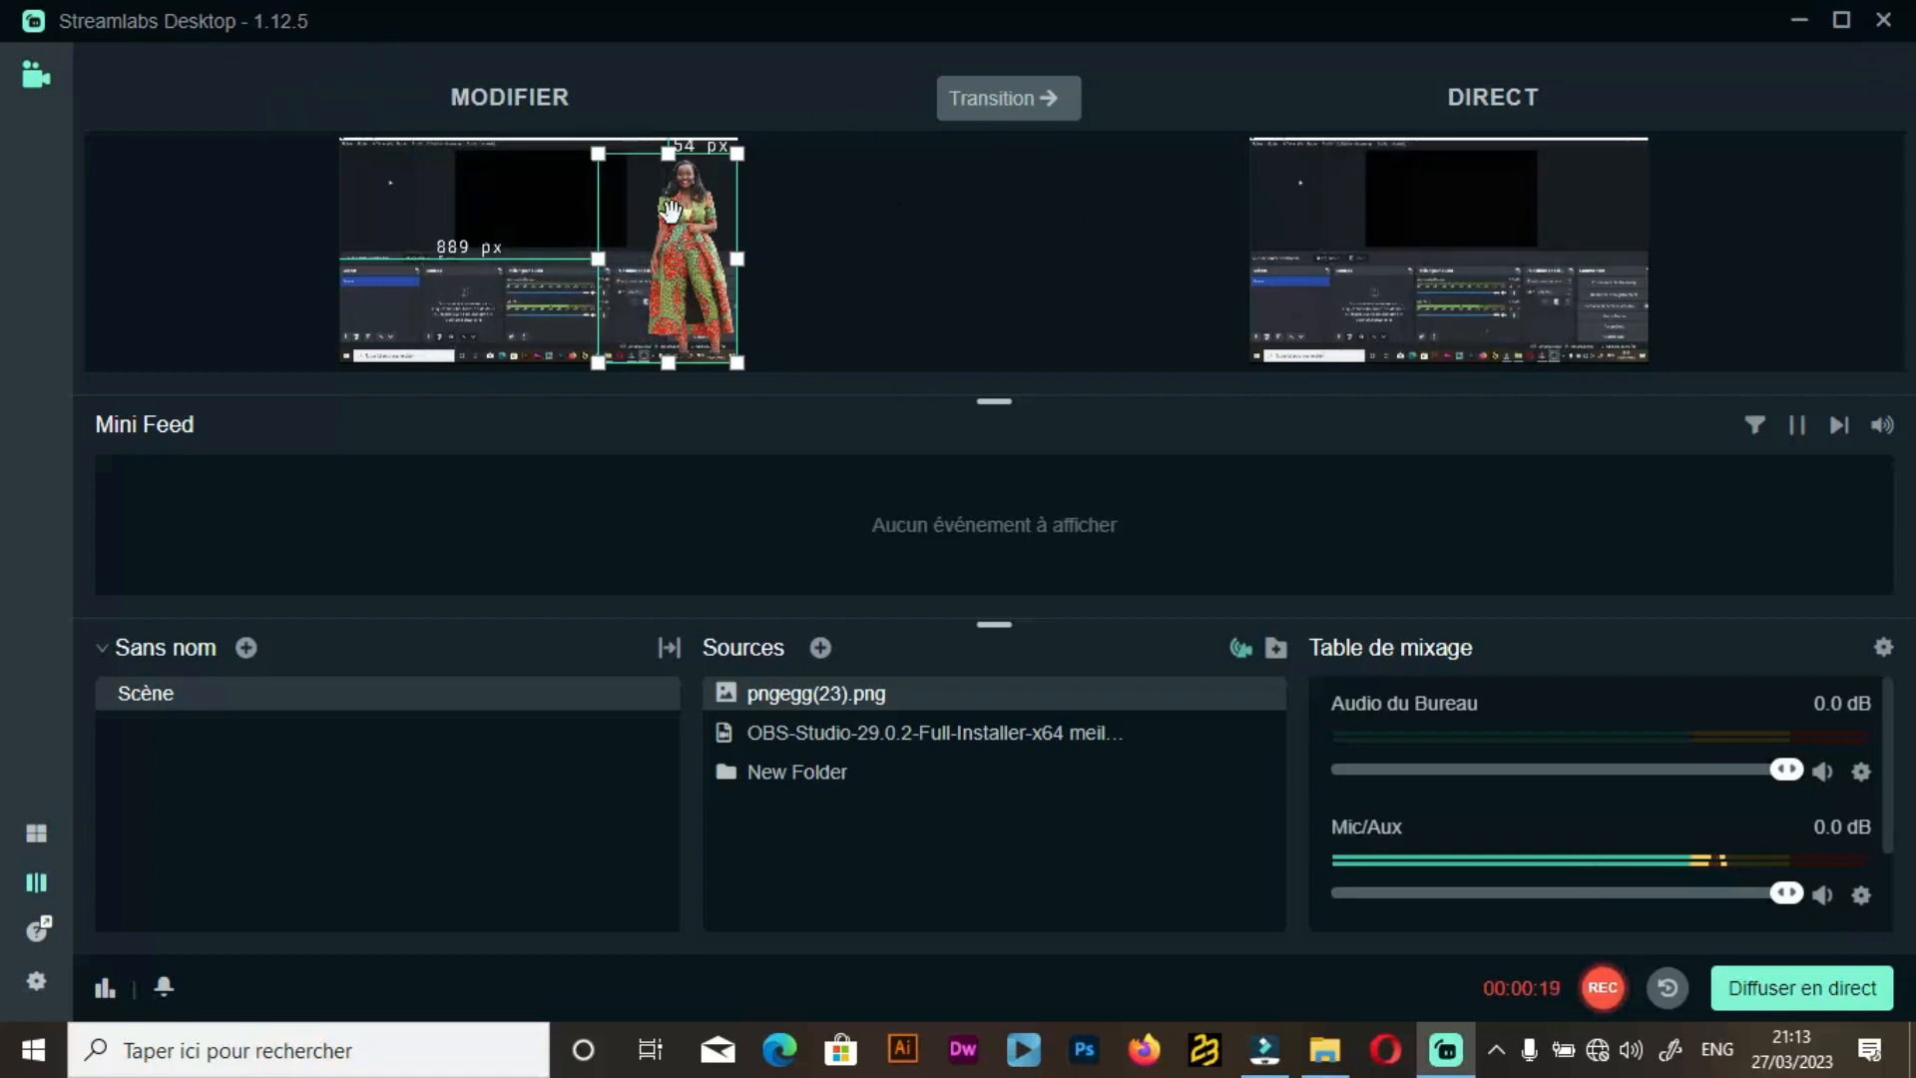
pyautogui.click(1018, 120)
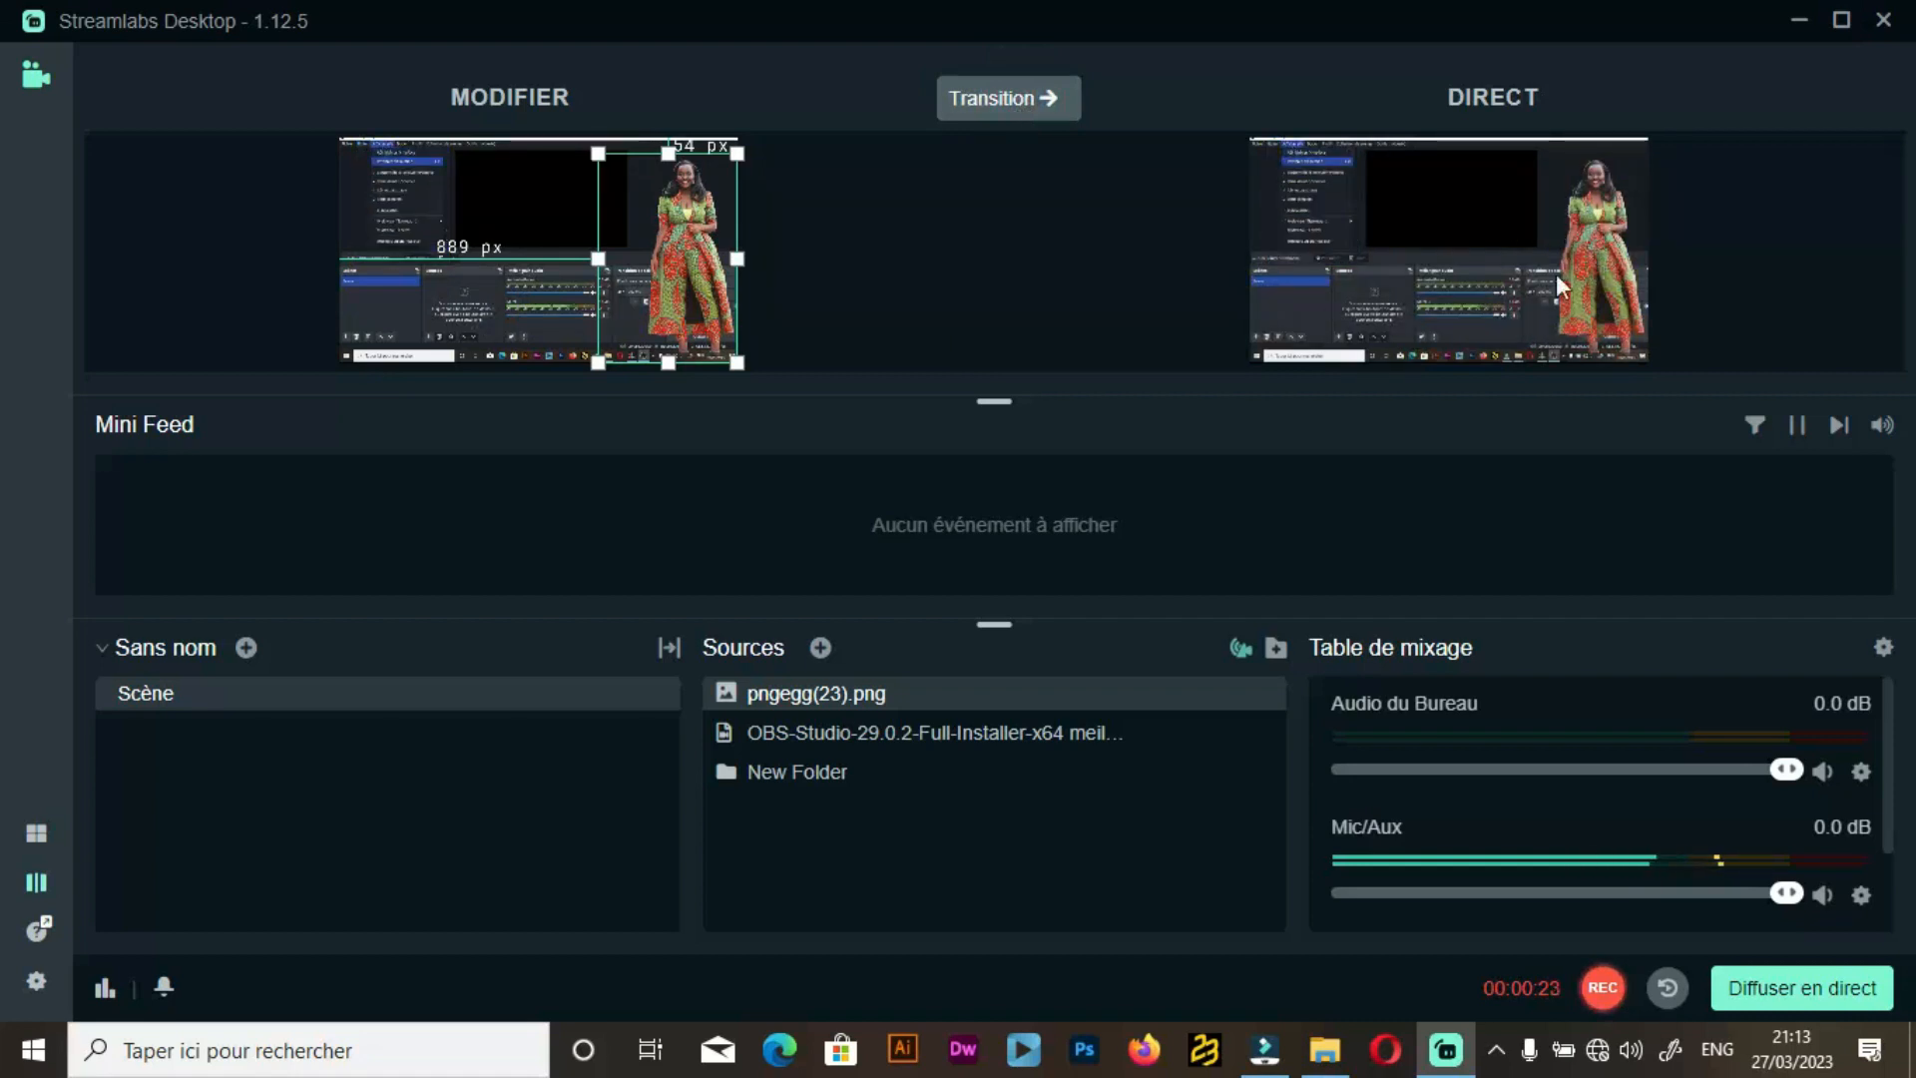
# Enlarge the edit and live previews by lowering the dividers above and below the Mini Feed.
pyautogui.moveTo(1482, 402); pyautogui.dragTo(1496, 541)
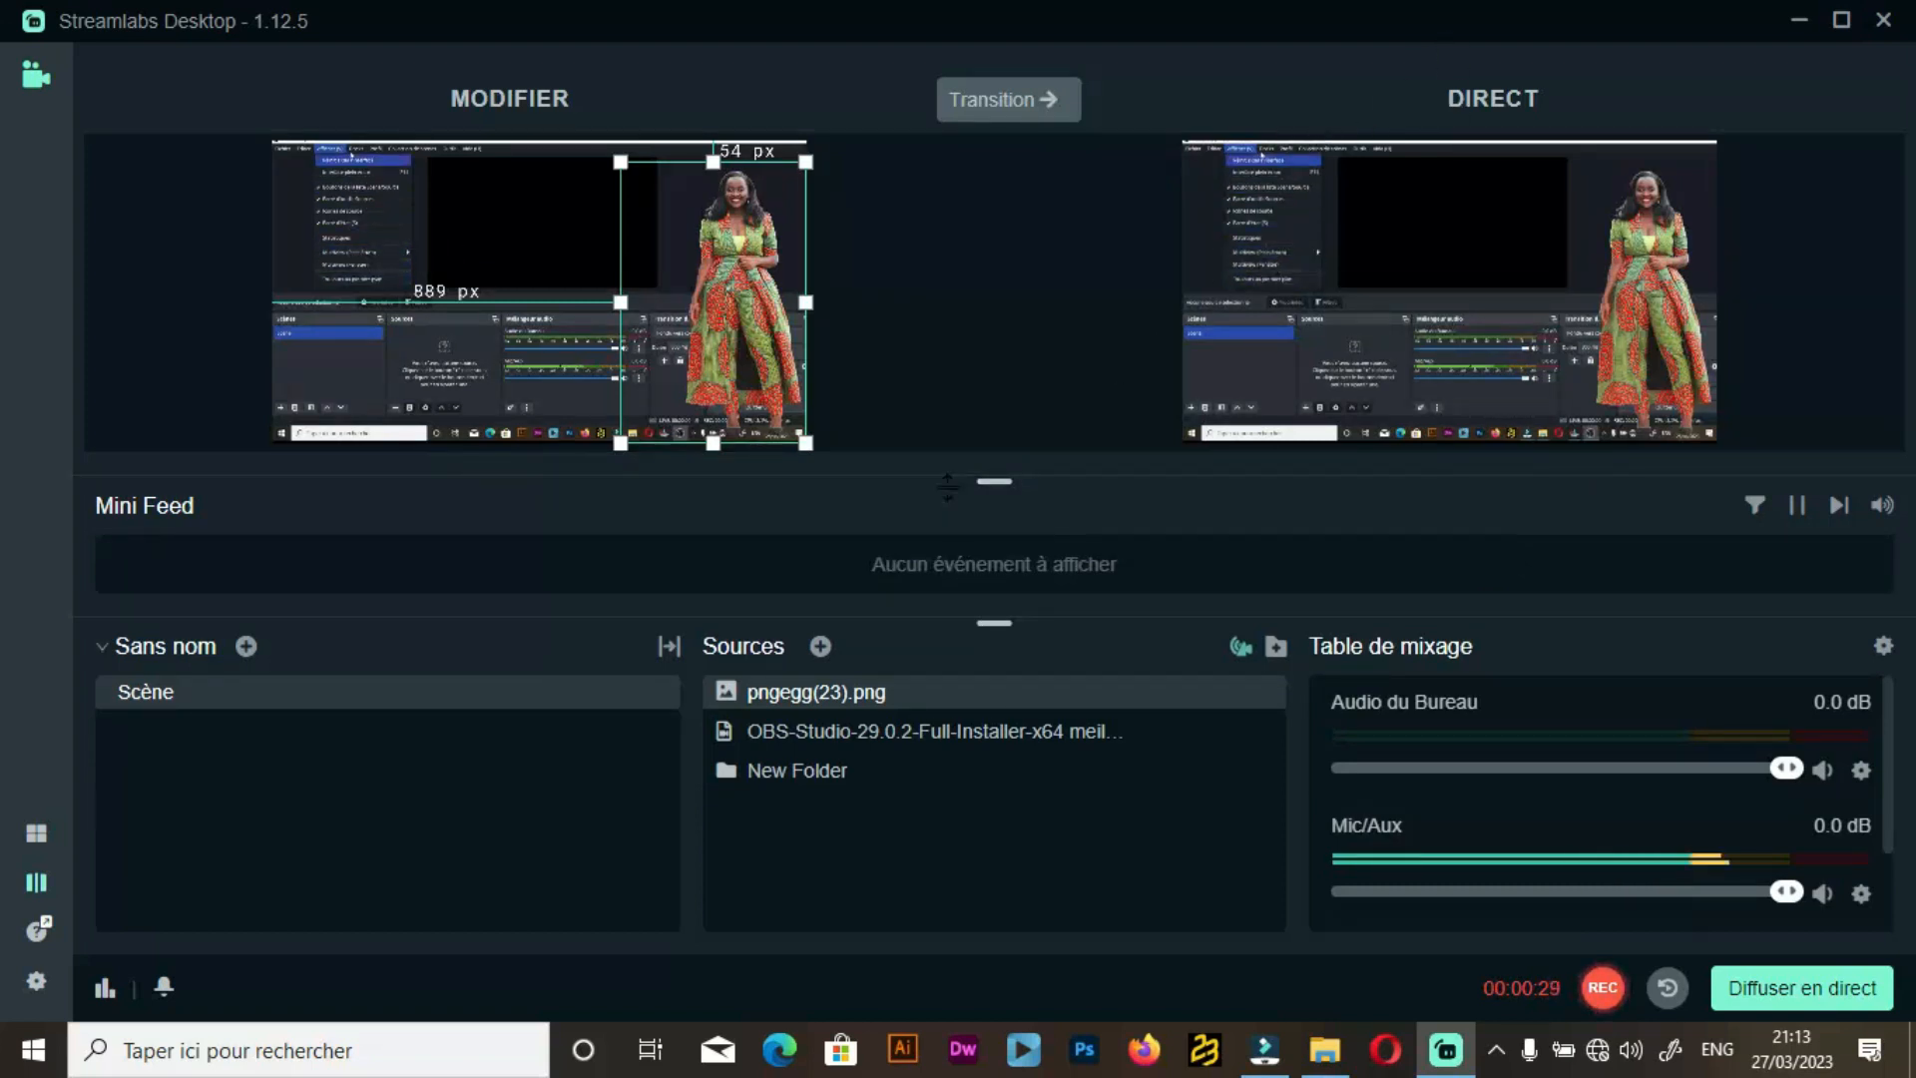
pyautogui.moveTo(978, 474); pyautogui.dragTo(974, 523)
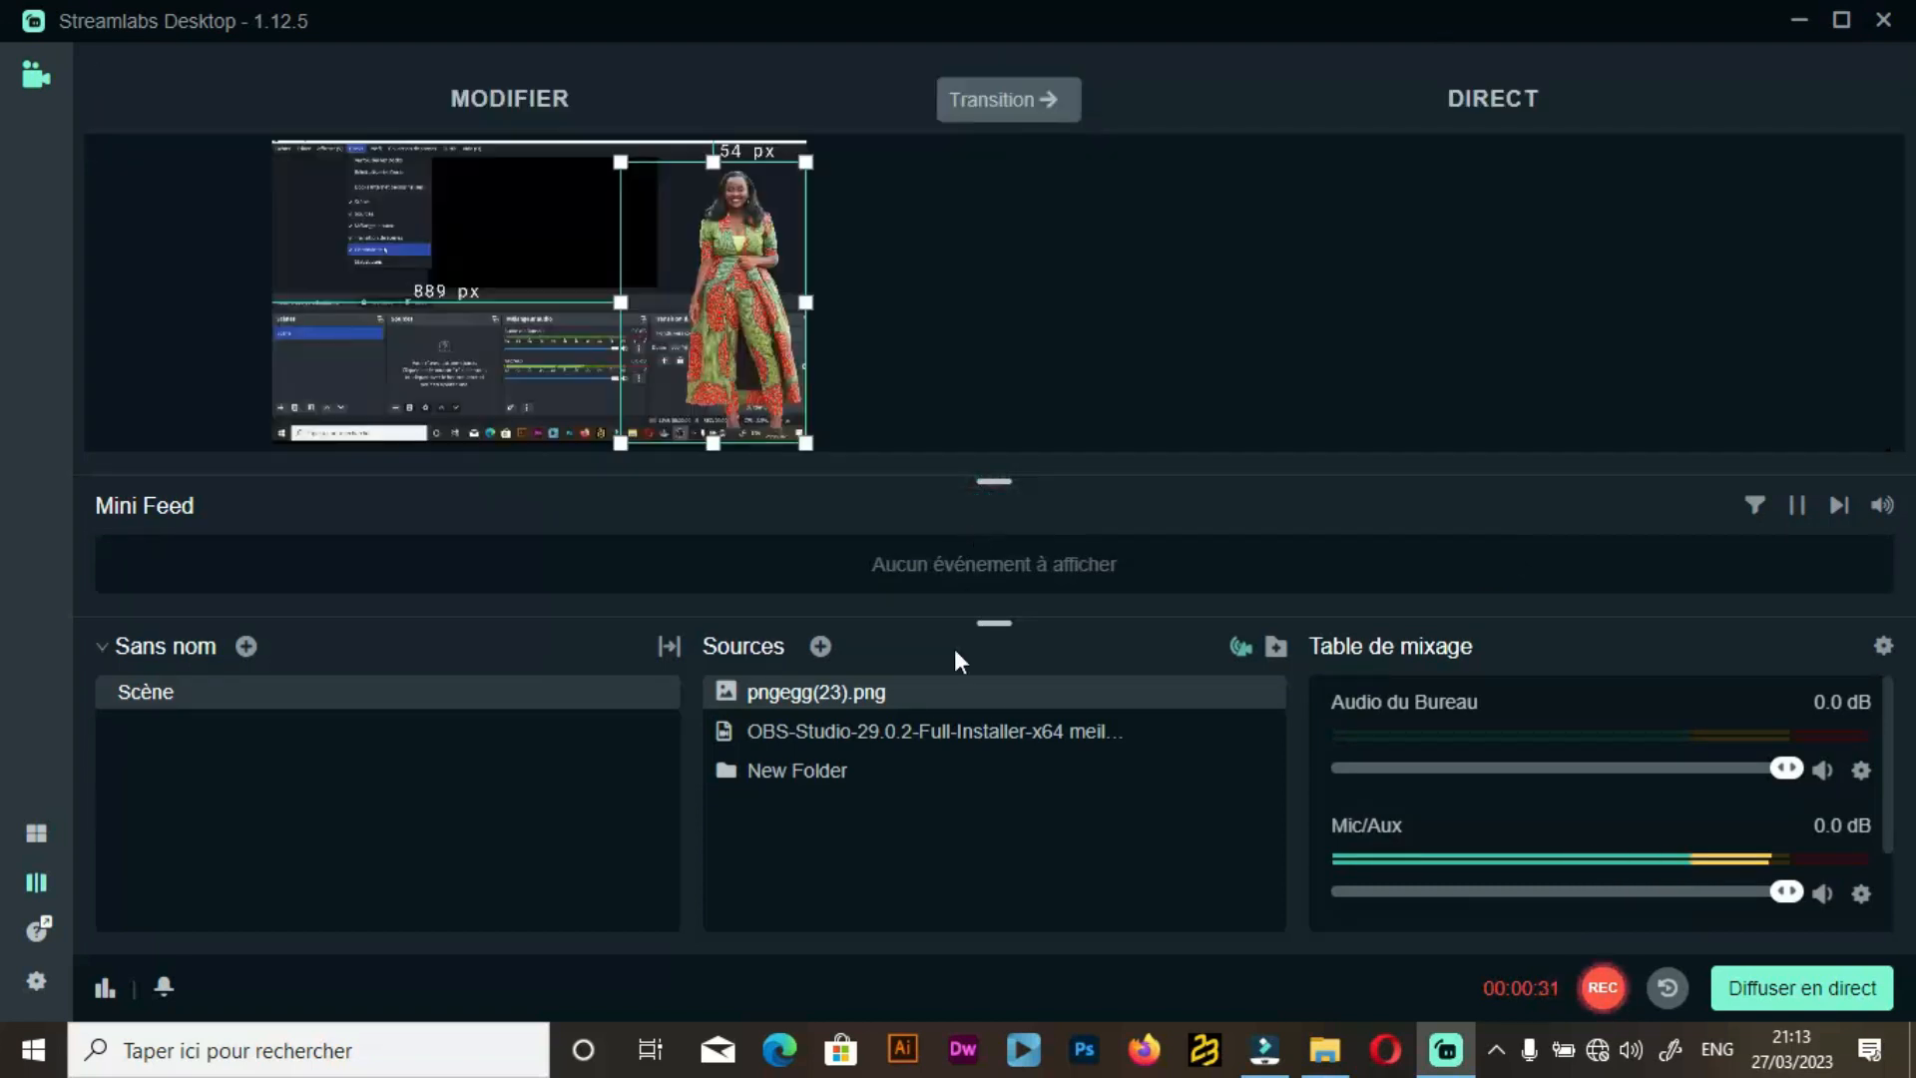
pyautogui.moveTo(958, 622); pyautogui.dragTo(956, 695)
pyautogui.moveTo(1065, 553)
pyautogui.mouseDown()
pyautogui.moveTo(1044, 626)
pyautogui.moveTo(1082, 571)
pyautogui.mouseUp()
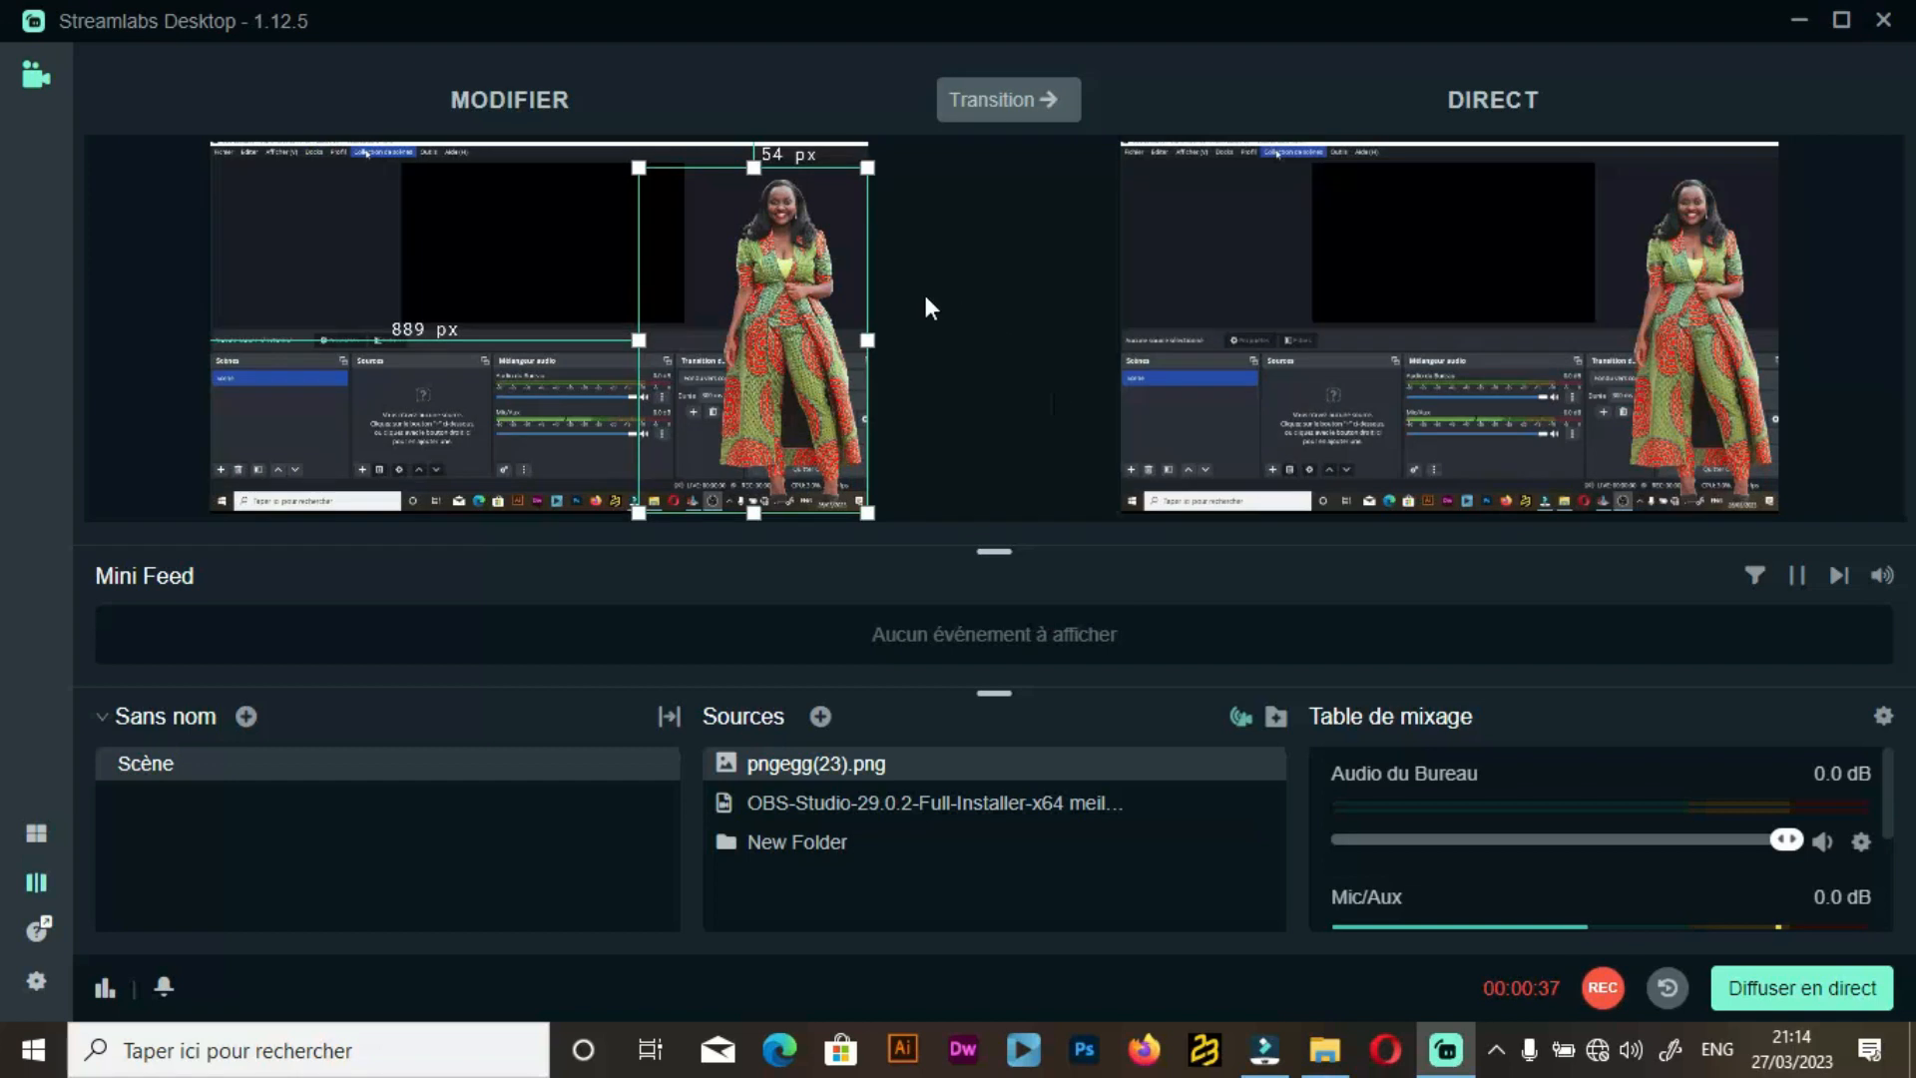
# Move pngegg(23).png up to the canvas's top edge and transition the change to the live output.
pyautogui.moveTo(789, 315); pyautogui.dragTo(803, 281)
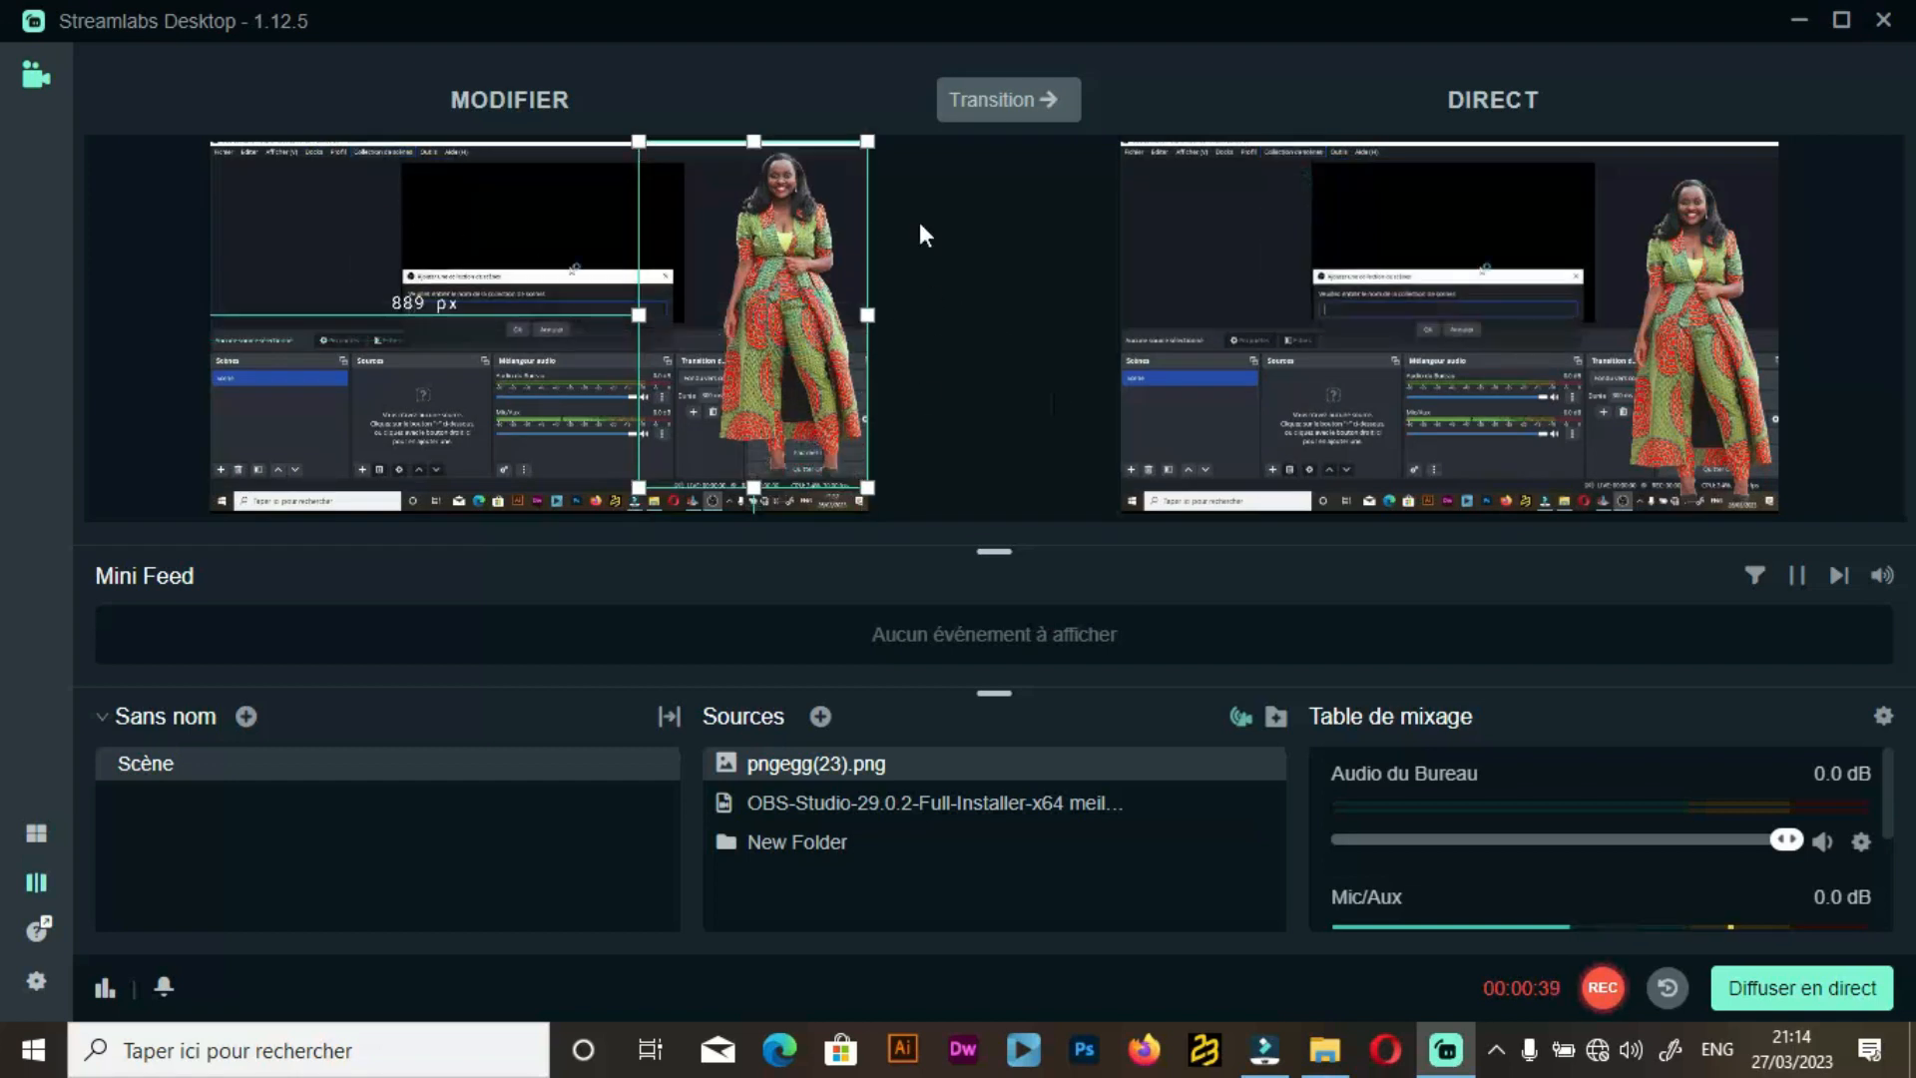
pyautogui.click(1018, 107)
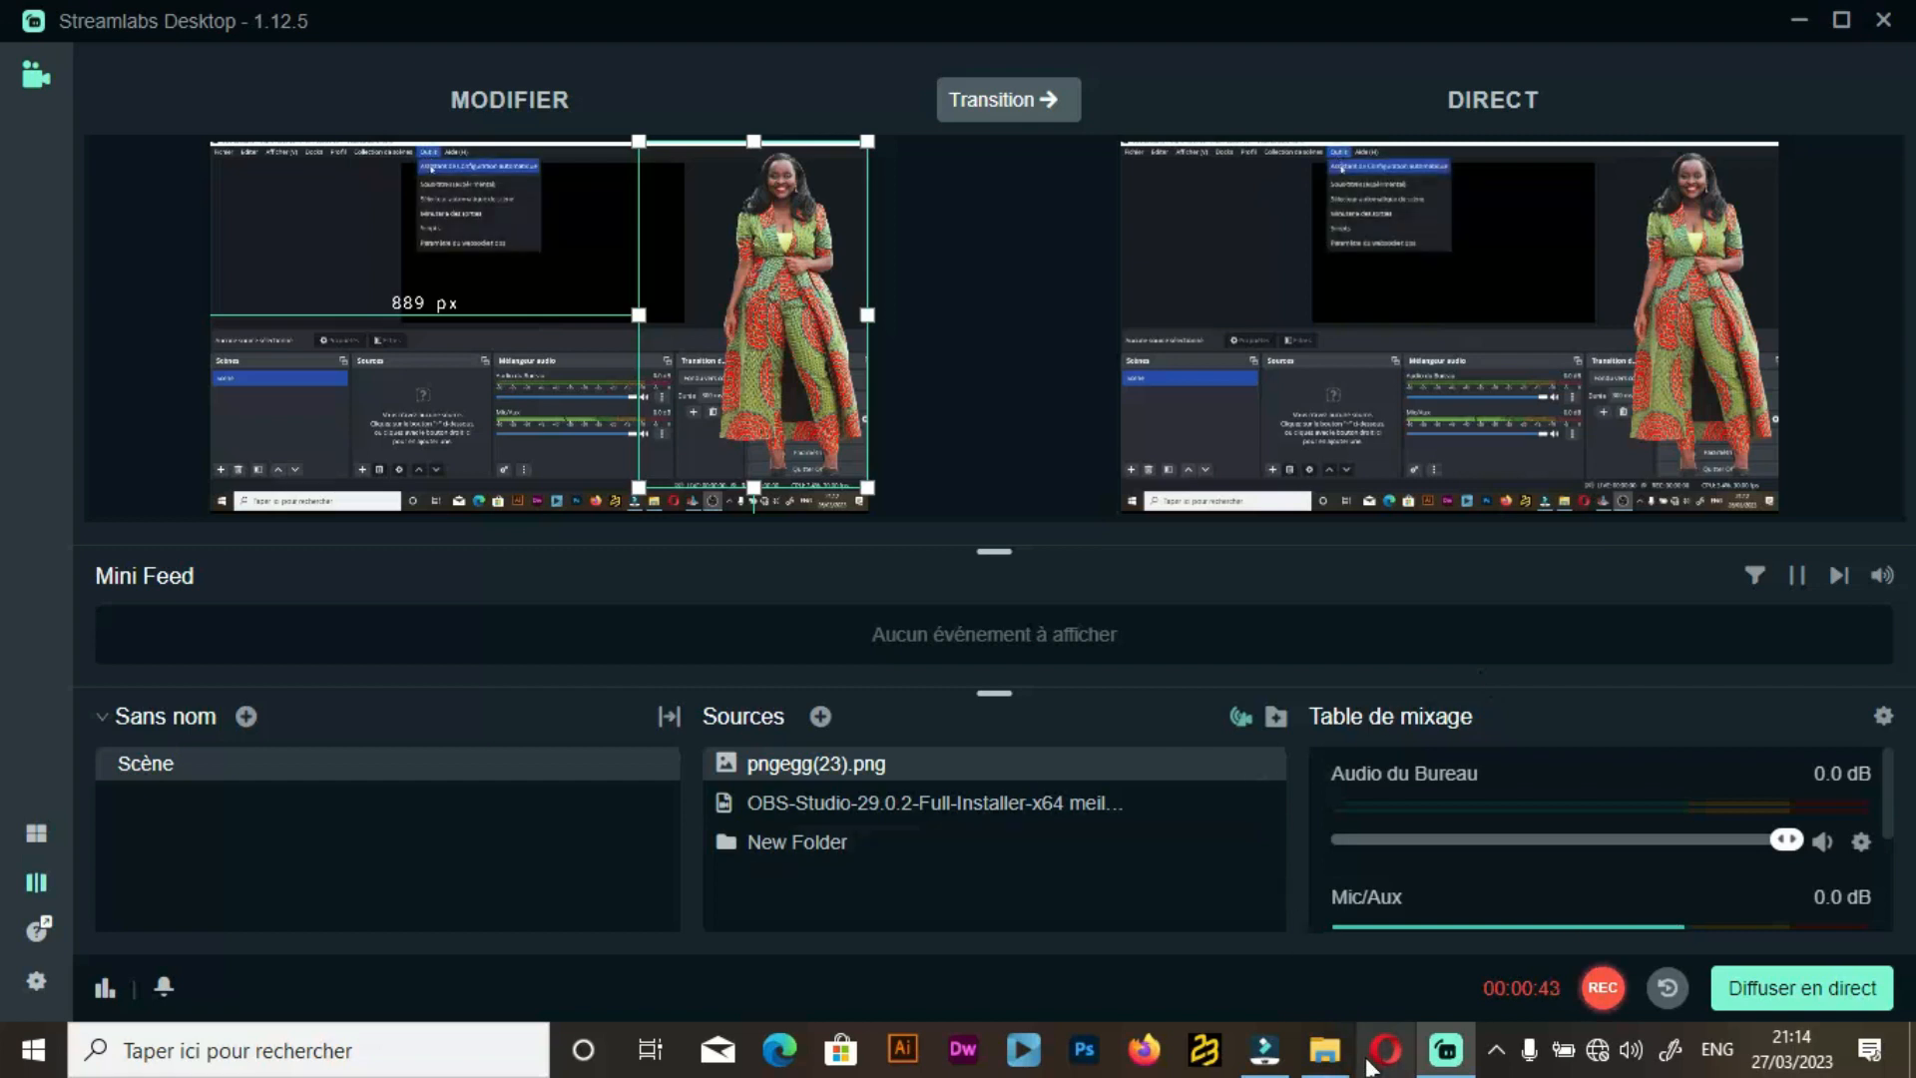
# Add pngegg(22).png from the Téléchargements folder to the scene, aligned with the canvas's left edge.
pyautogui.click(1326, 1058)
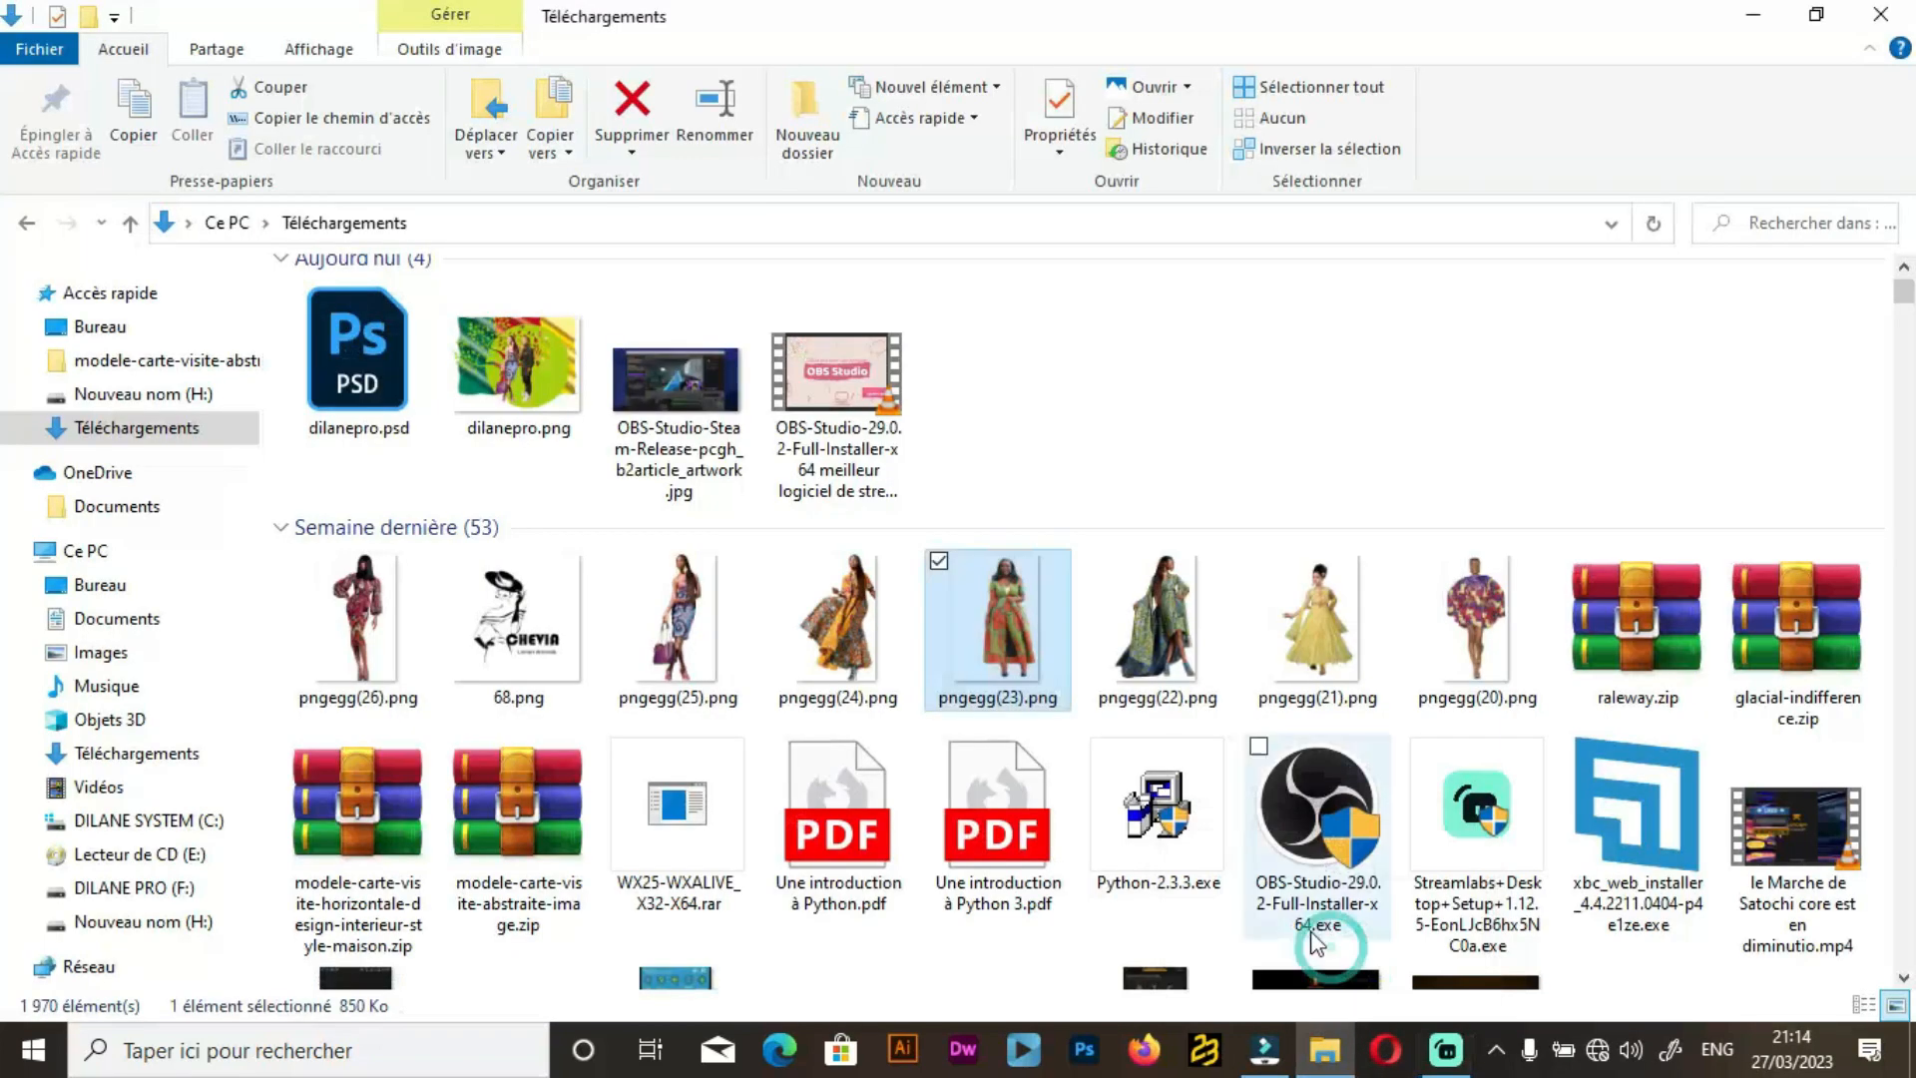
pyautogui.scroll(-3, 837, 509)
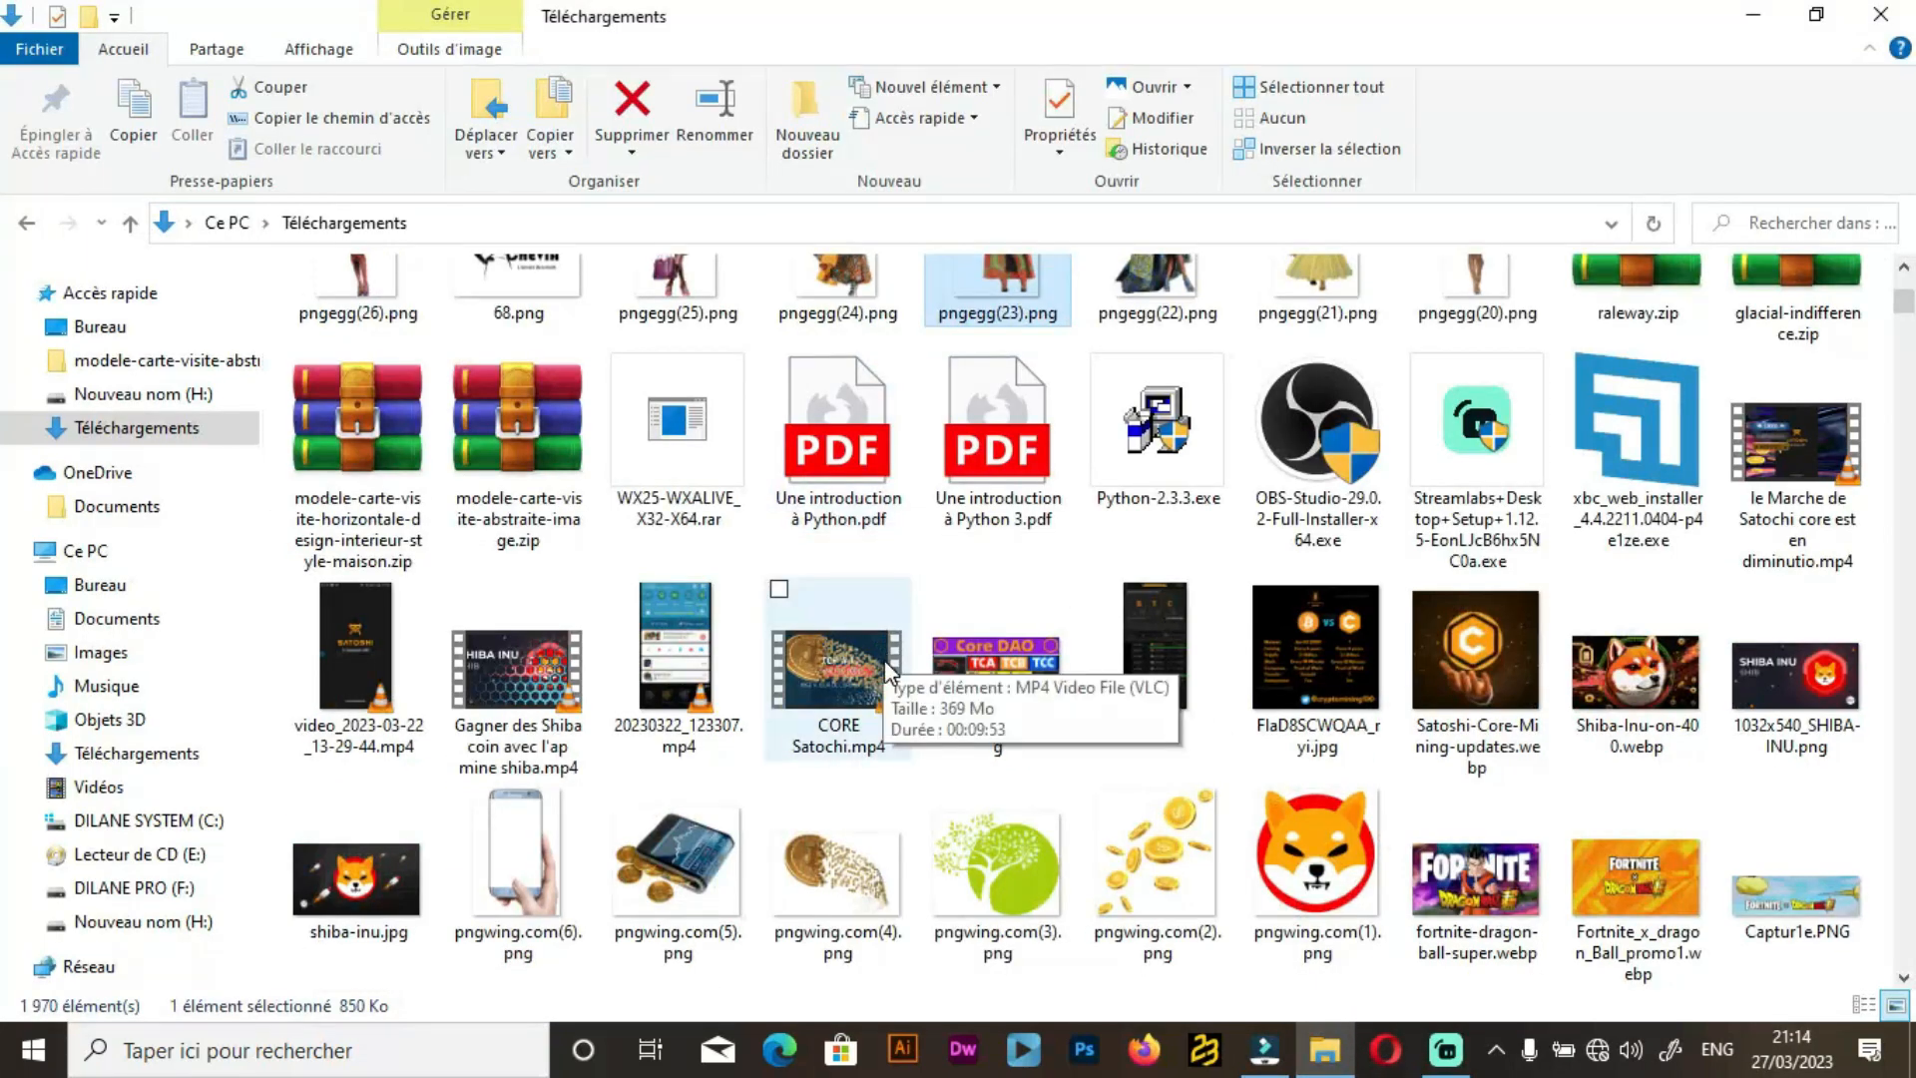
pyautogui.scroll(4, 884, 645)
pyautogui.moveTo(846, 648); pyautogui.dragTo(888, 689)
pyautogui.moveTo(1142, 639); pyautogui.dragTo(1446, 1046)
pyautogui.moveTo(892, 798); pyautogui.dragTo(470, 479)
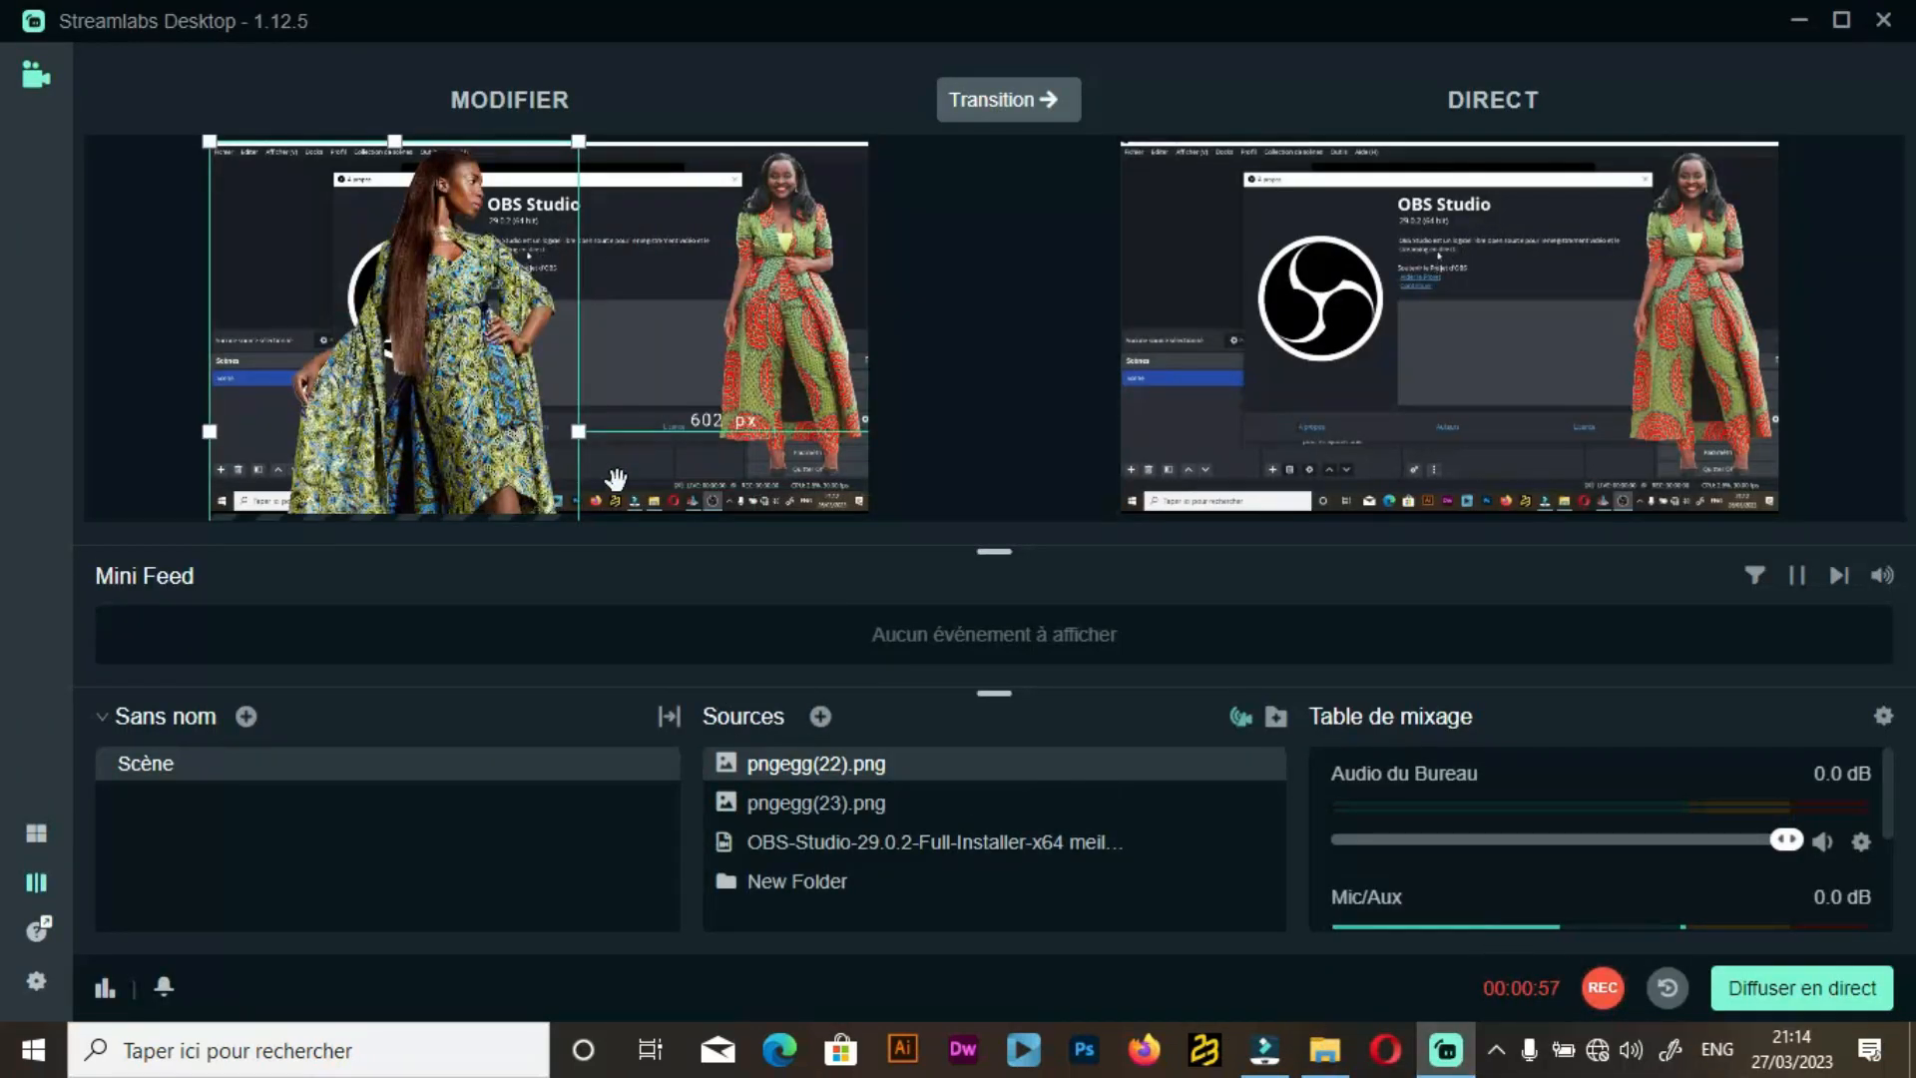
# Shrink pngegg(22).png at the canvas's left edge, about 251 px below the top and 1063 px from the right, and transition it live.
pyautogui.moveTo(579, 432); pyautogui.dragTo(307, 357)
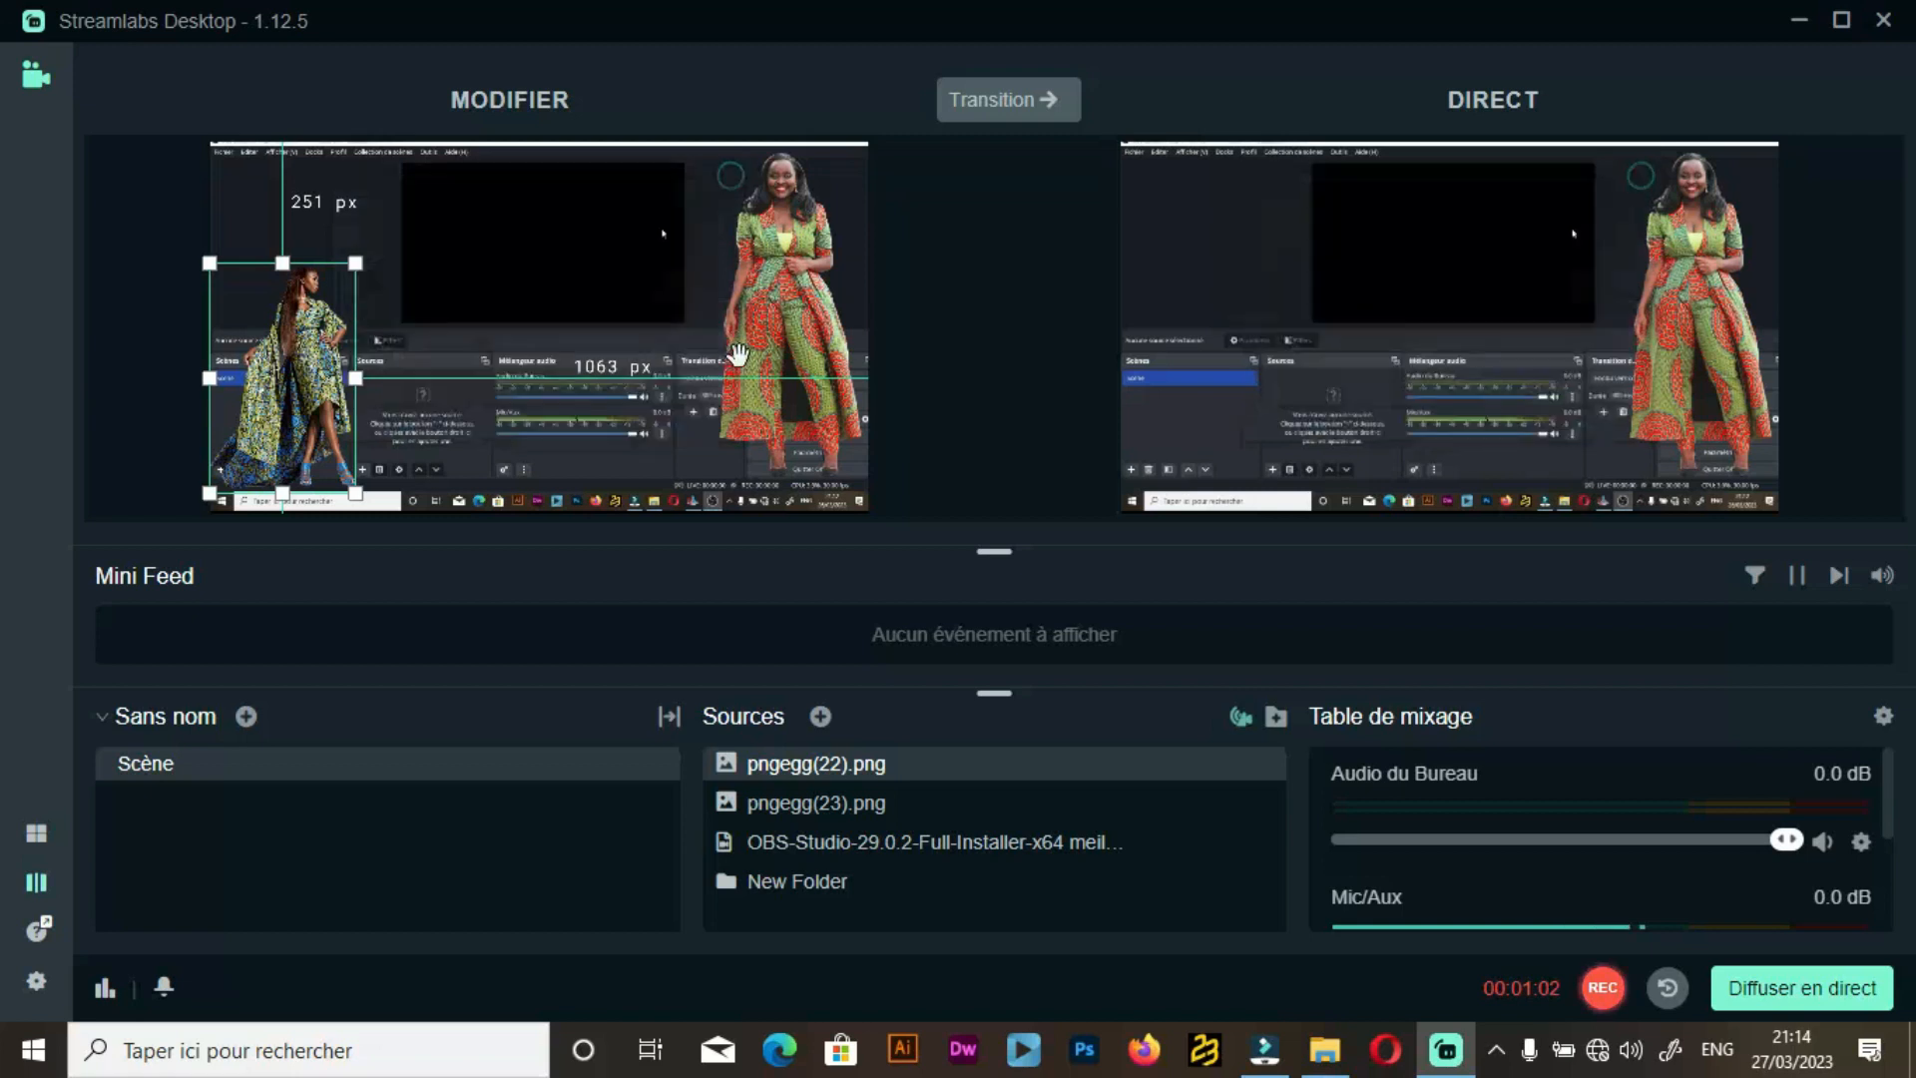
pyautogui.click(988, 99)
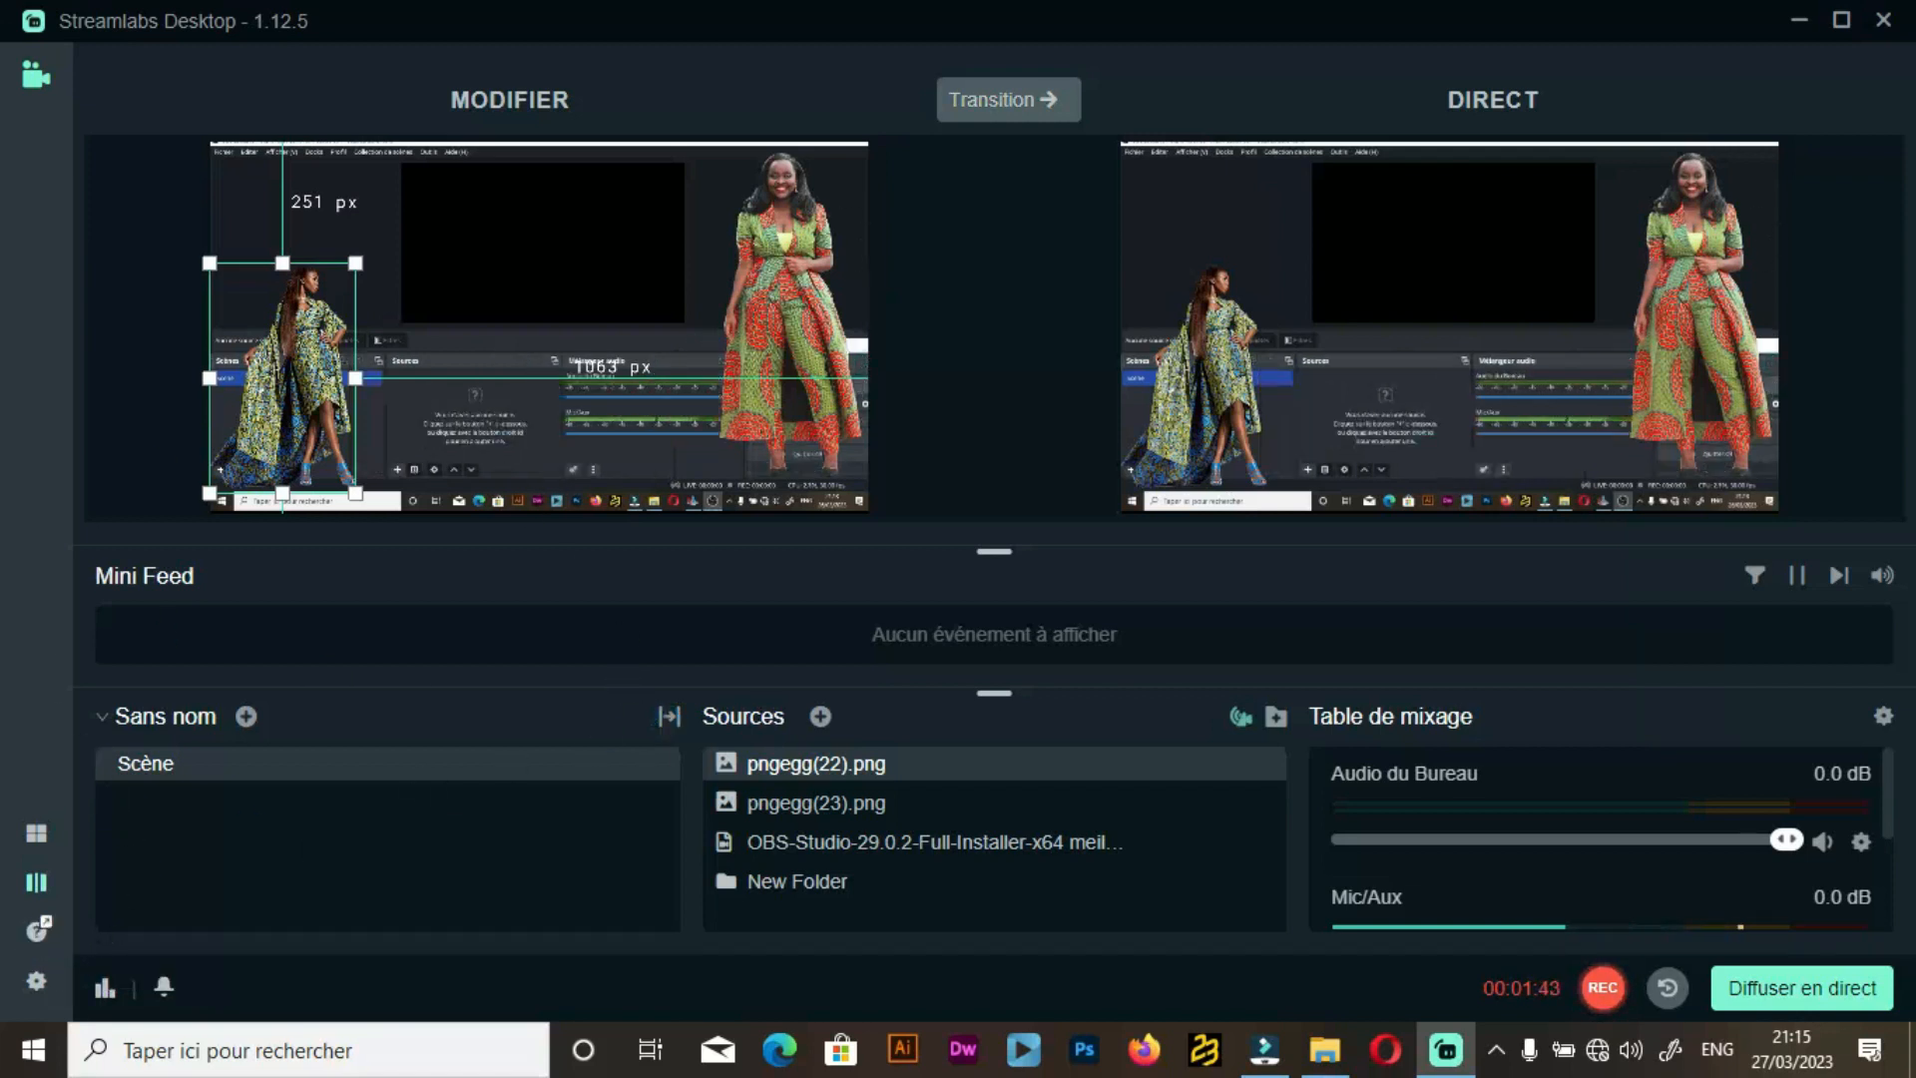
# Examine the available dispositions and elements in the layout editor and return to the scene editor.
pyautogui.click(35, 833)
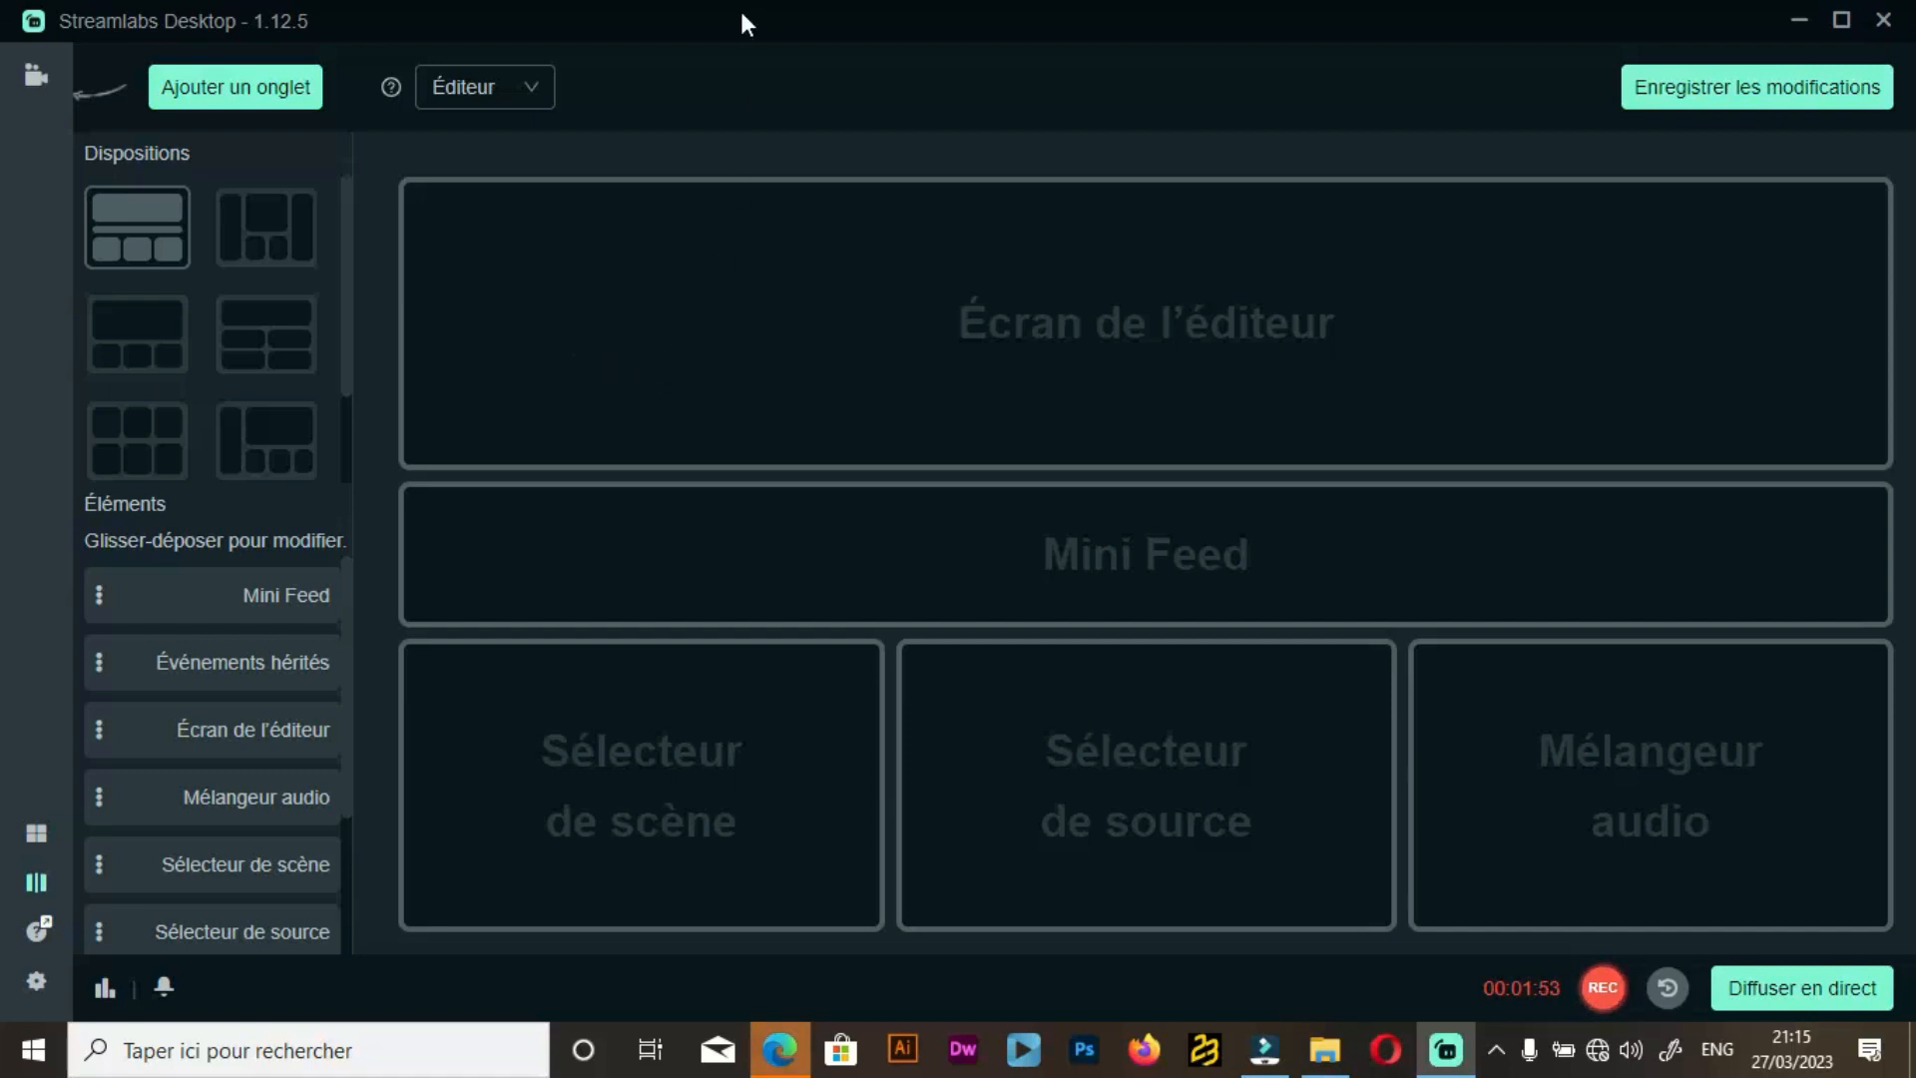
pyautogui.click(35, 75)
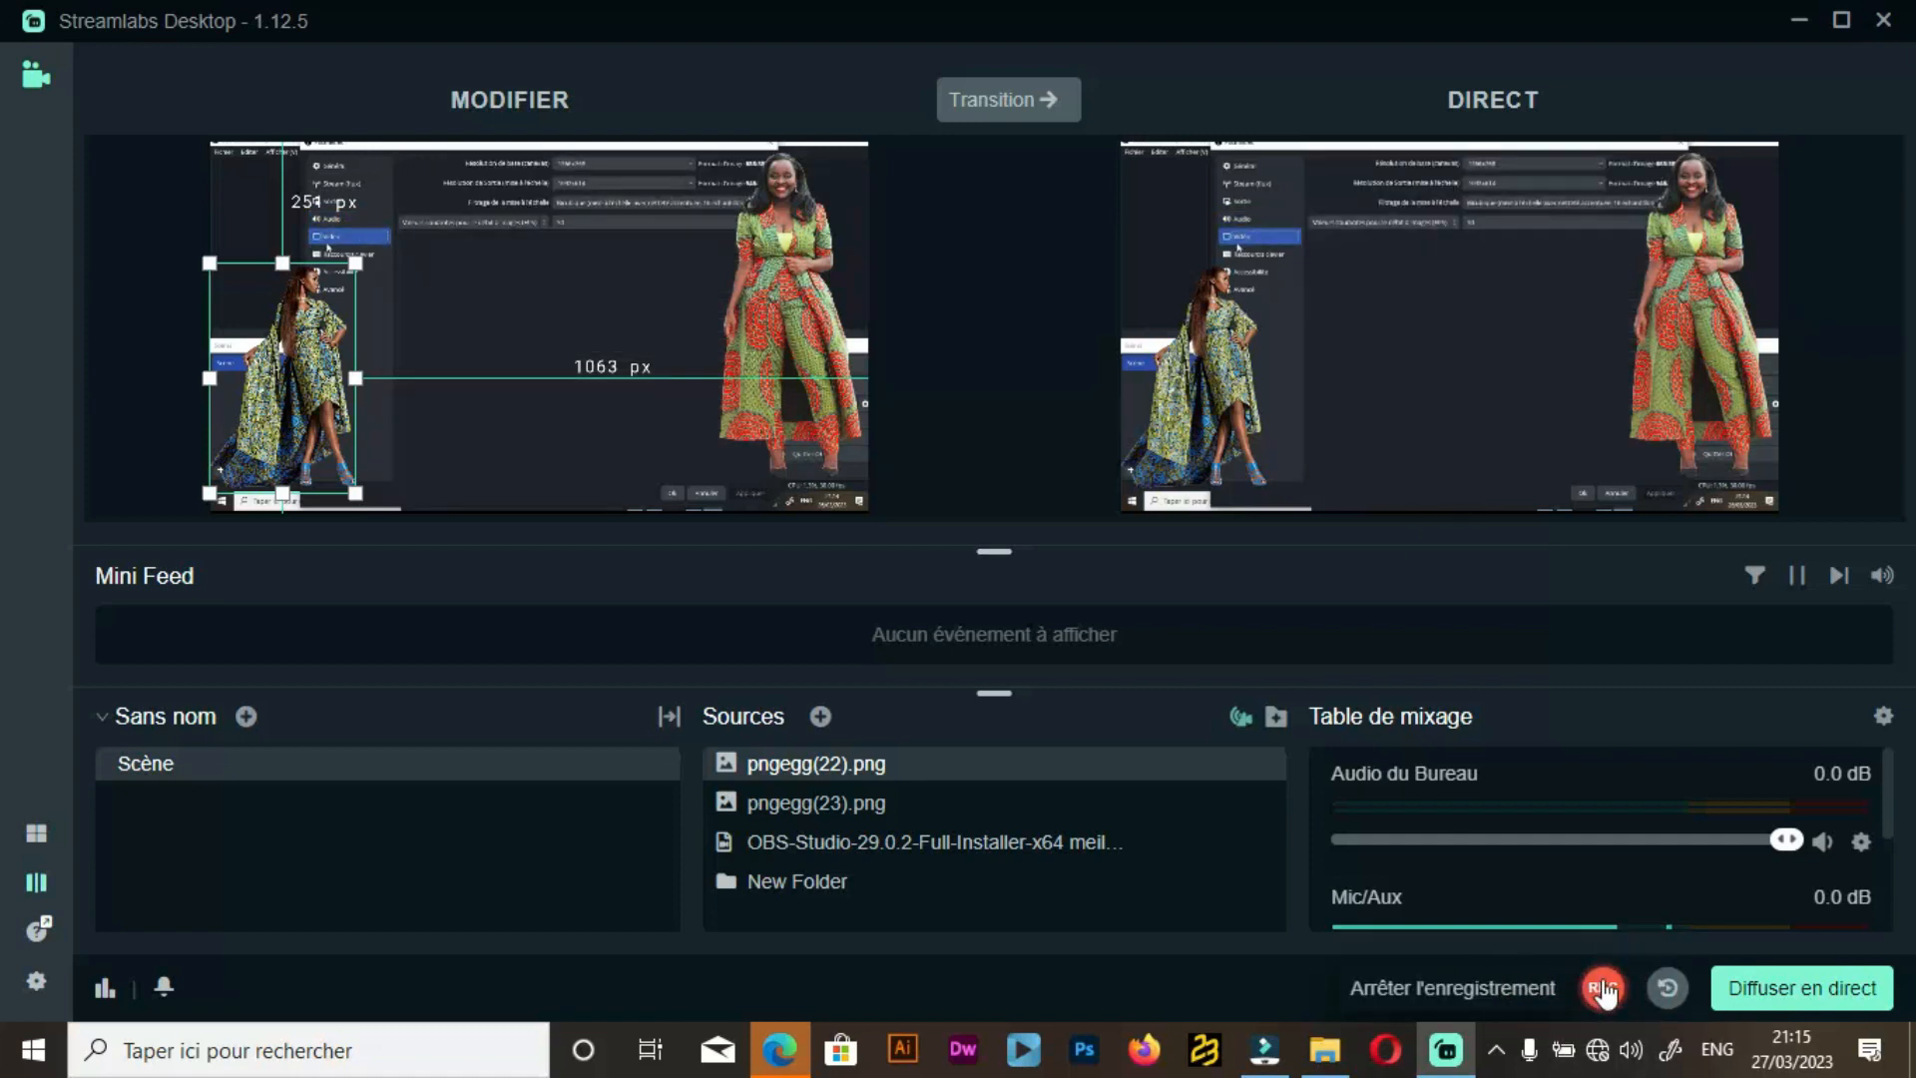
# Stop the recording and try to start the live broadcast.
pyautogui.click(1597, 988)
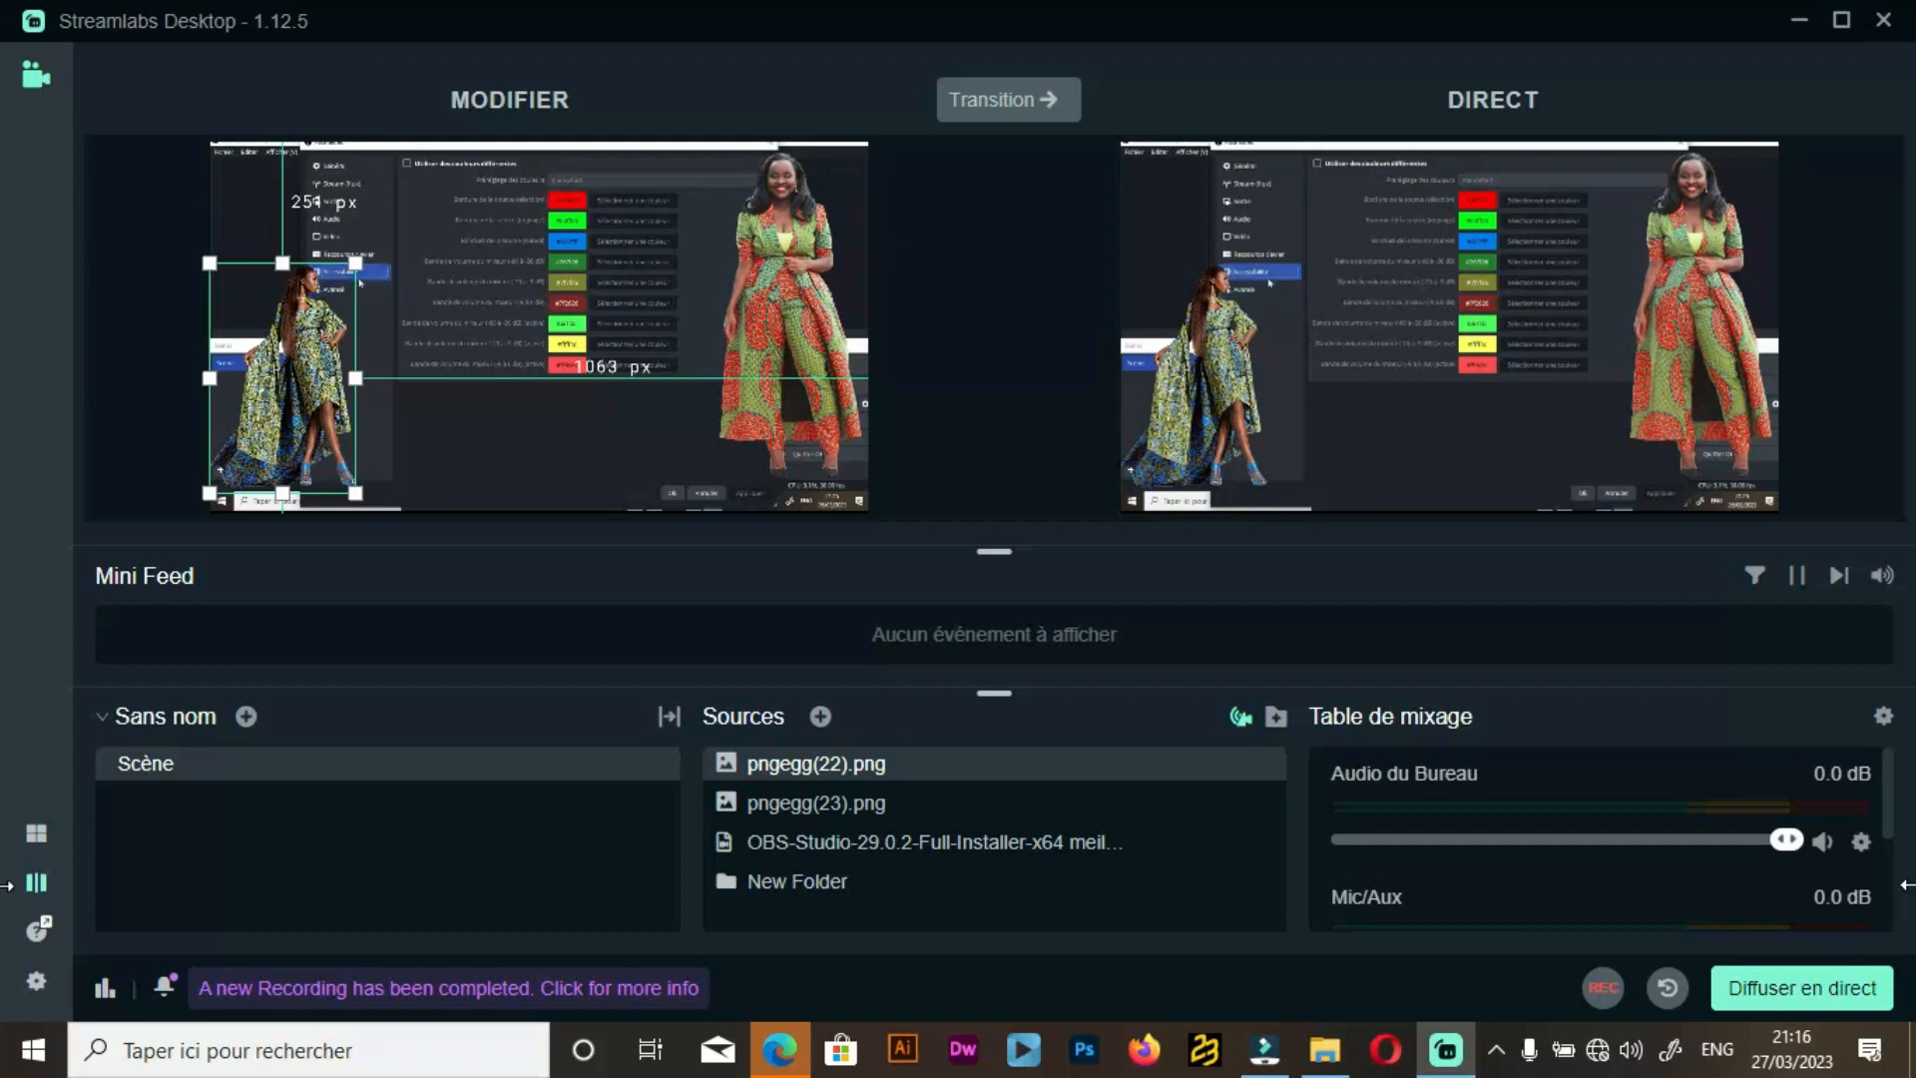
pyautogui.click(1809, 984)
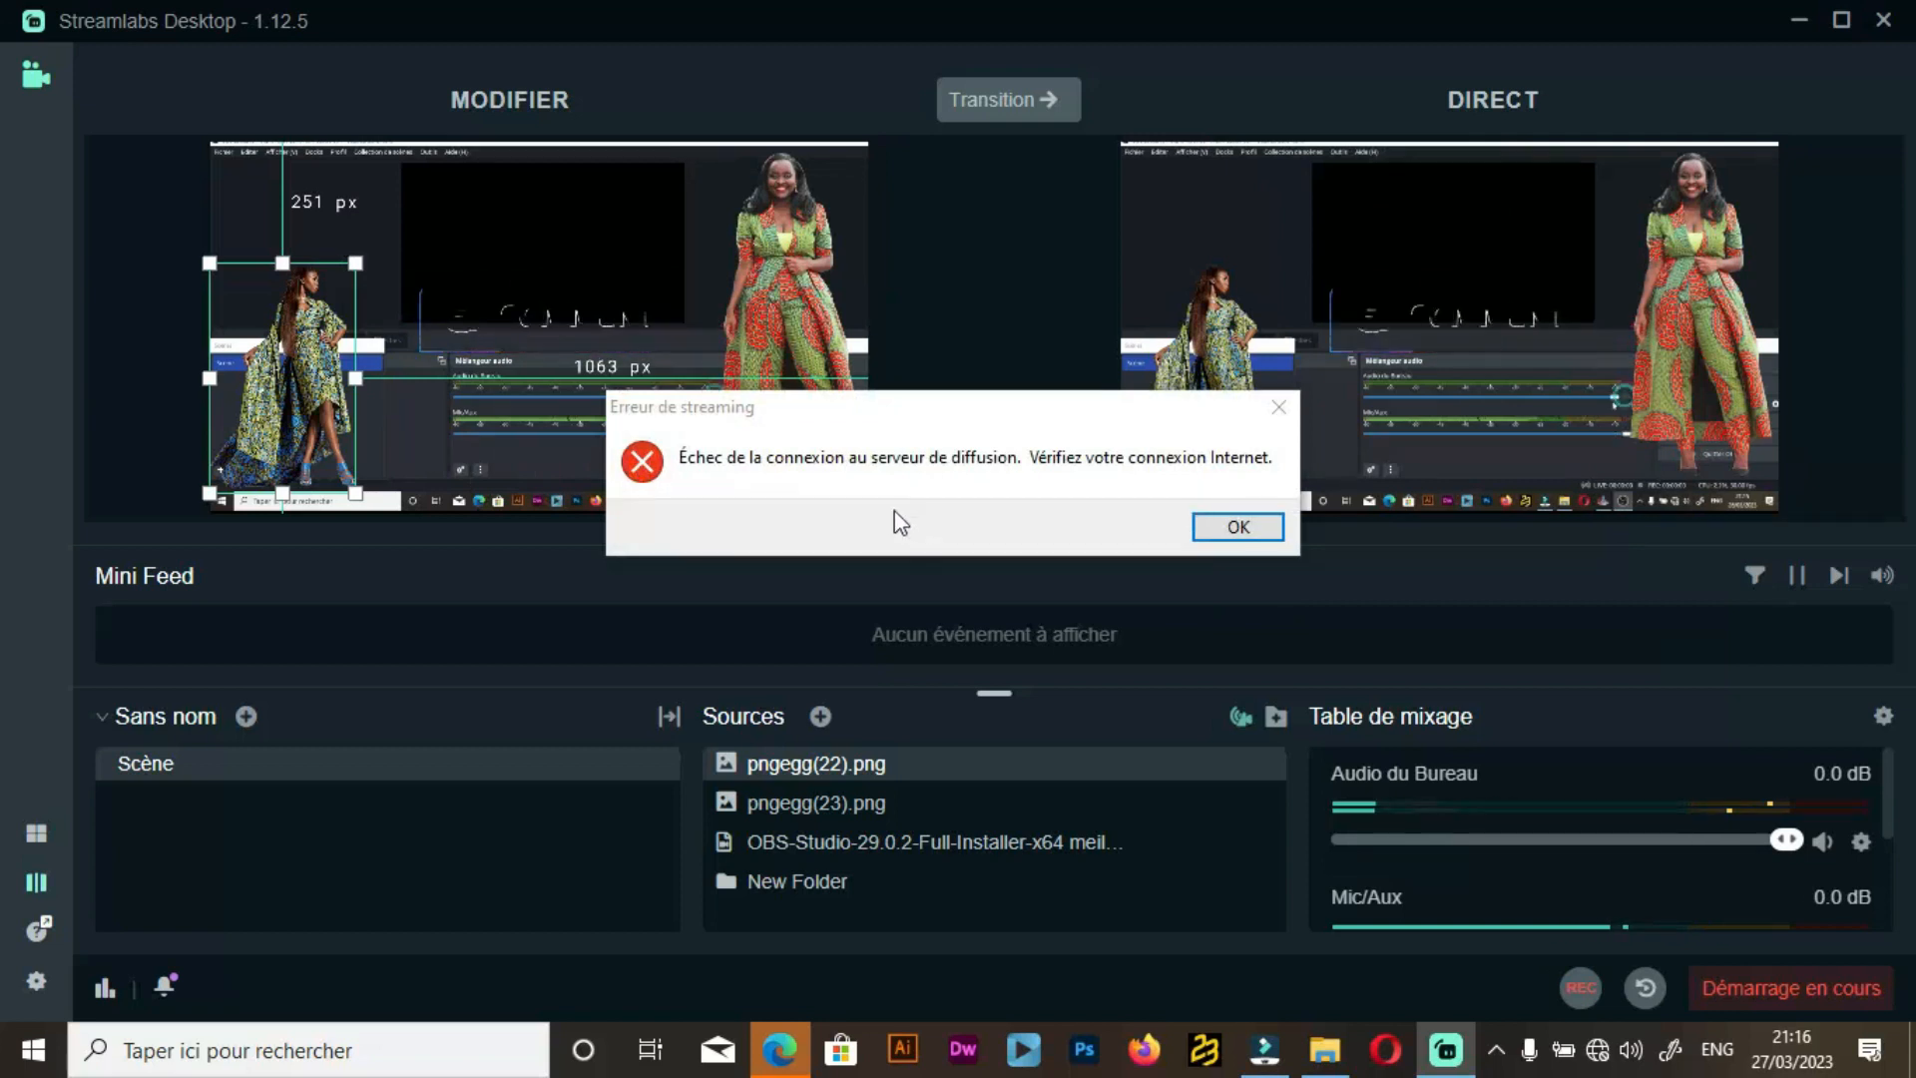
pyautogui.click(1237, 526)
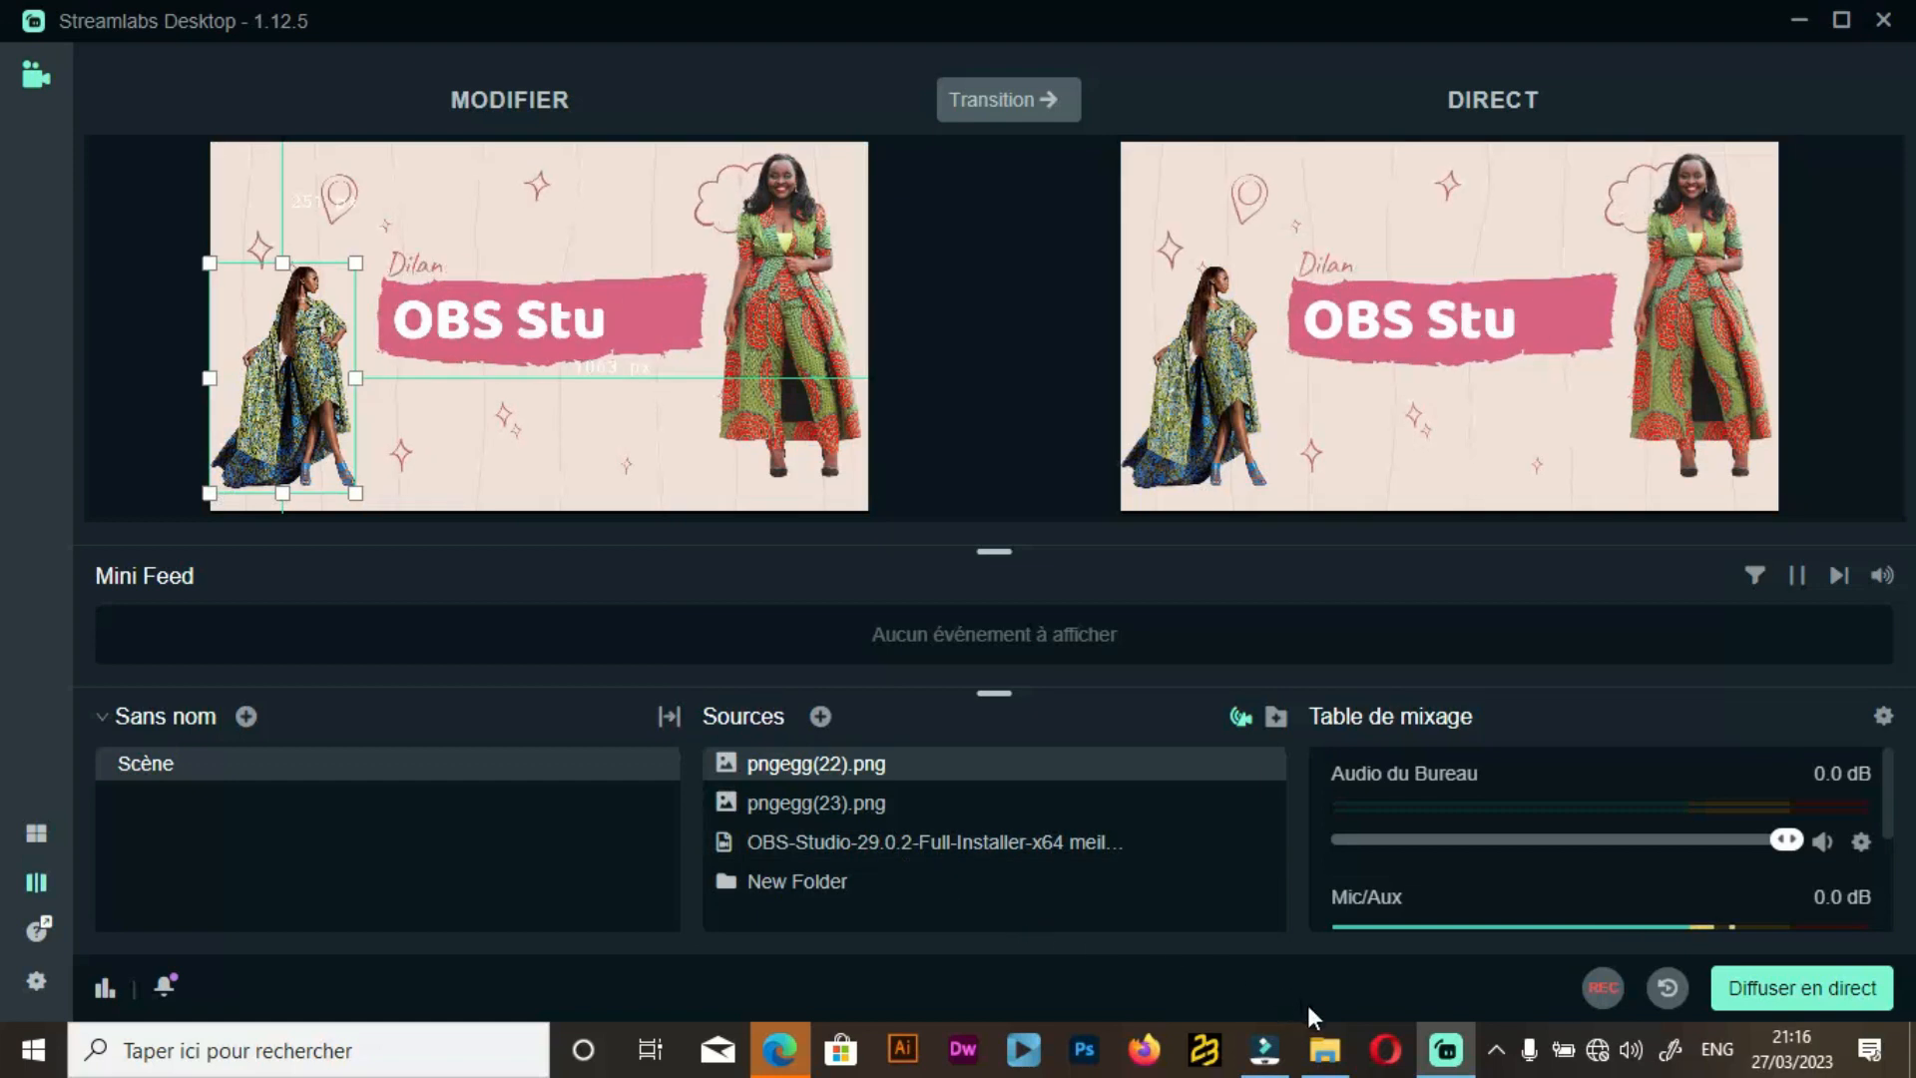
# Examine the general settings and the list of available interface languages, keeping Français.
pyautogui.moveTo(1297, 1050)
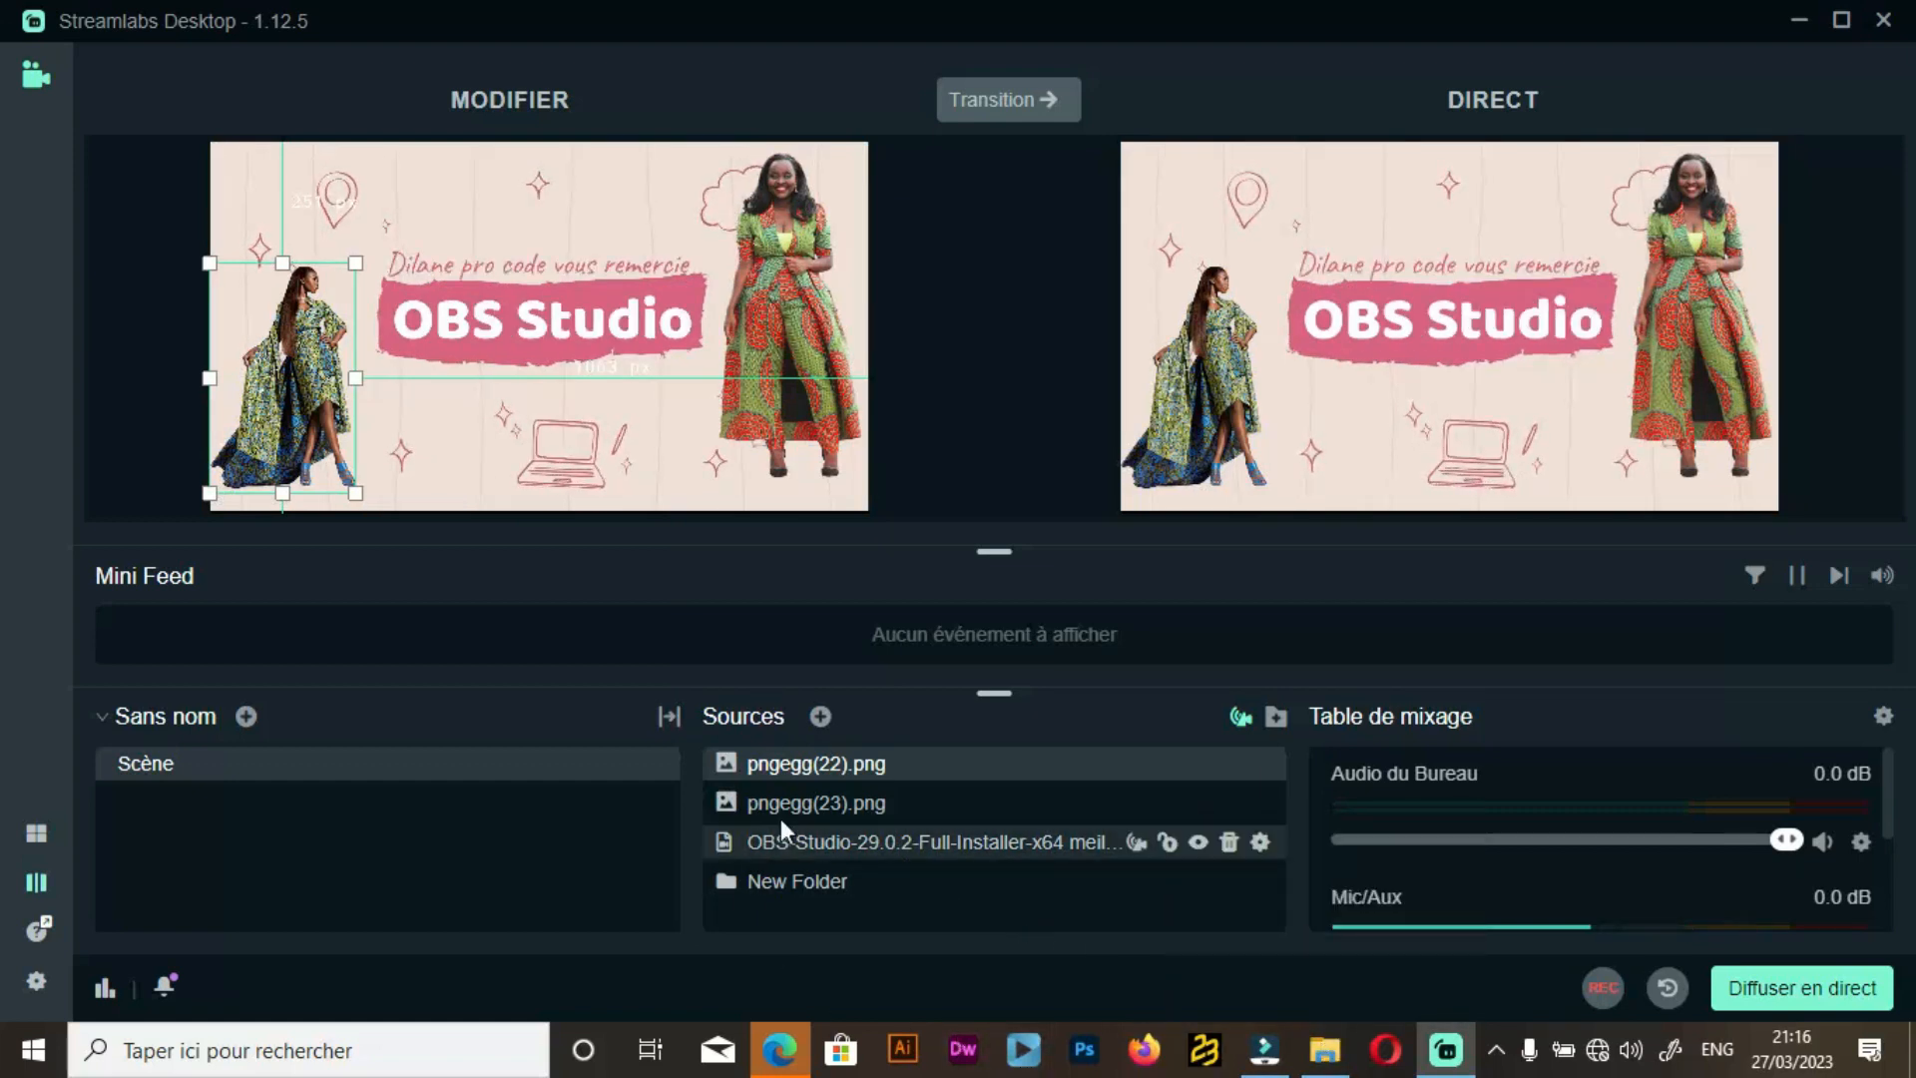
pyautogui.click(36, 981)
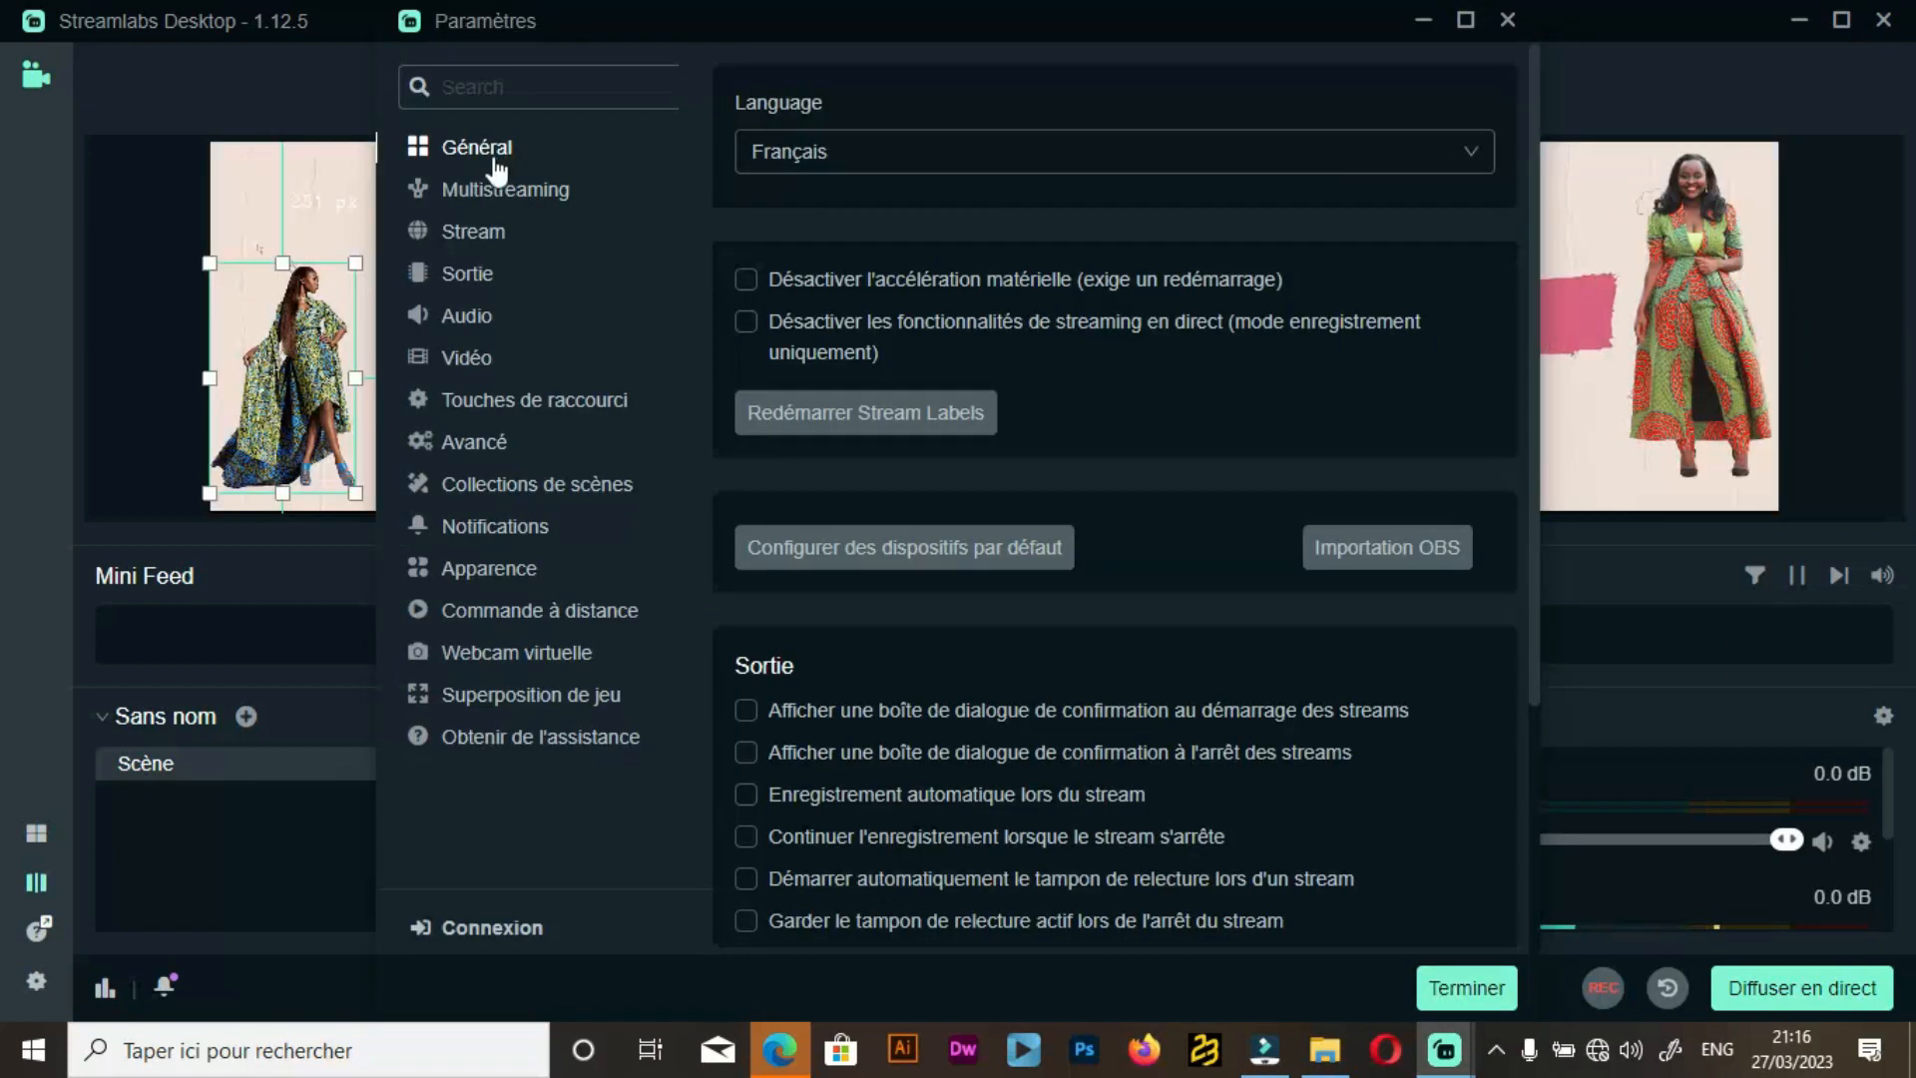
pyautogui.click(1135, 149)
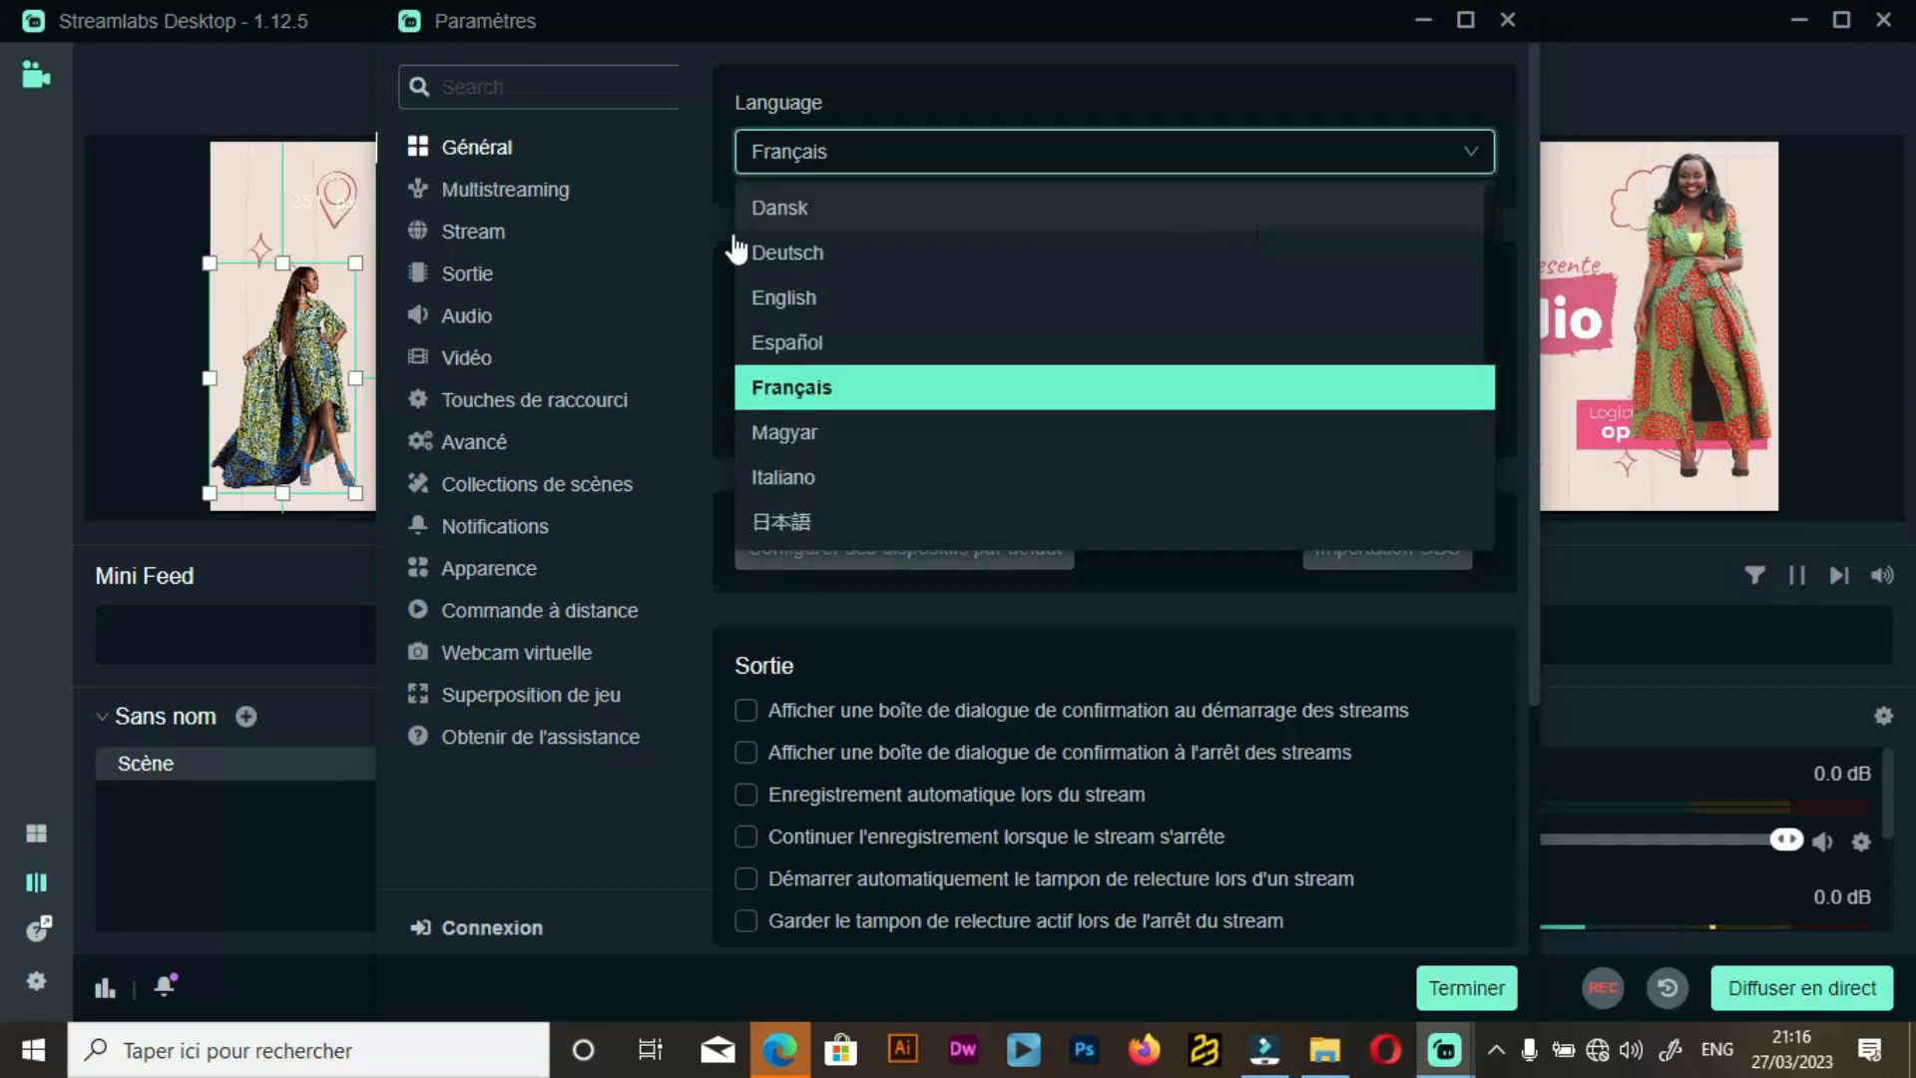
pyautogui.scroll(-3, 831, 445)
pyautogui.scroll(3, 835, 449)
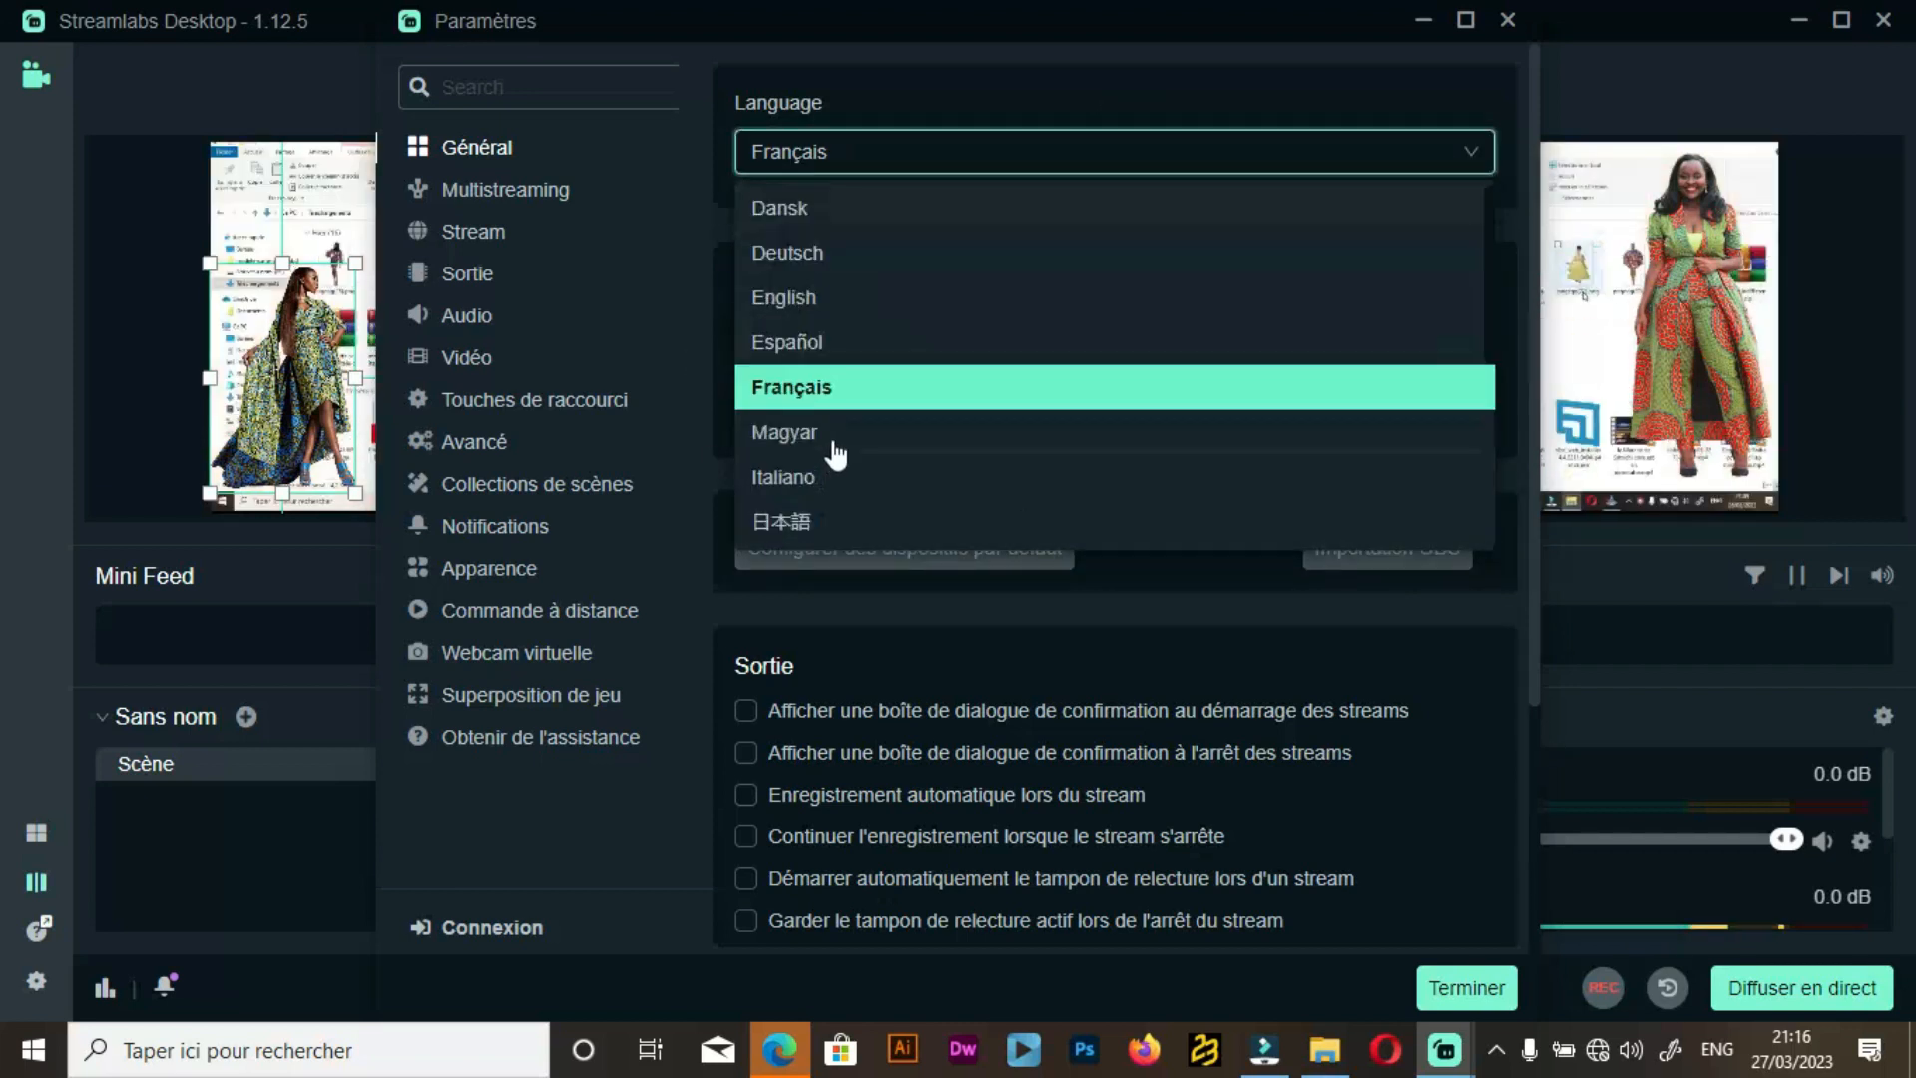
pyautogui.click(786, 163)
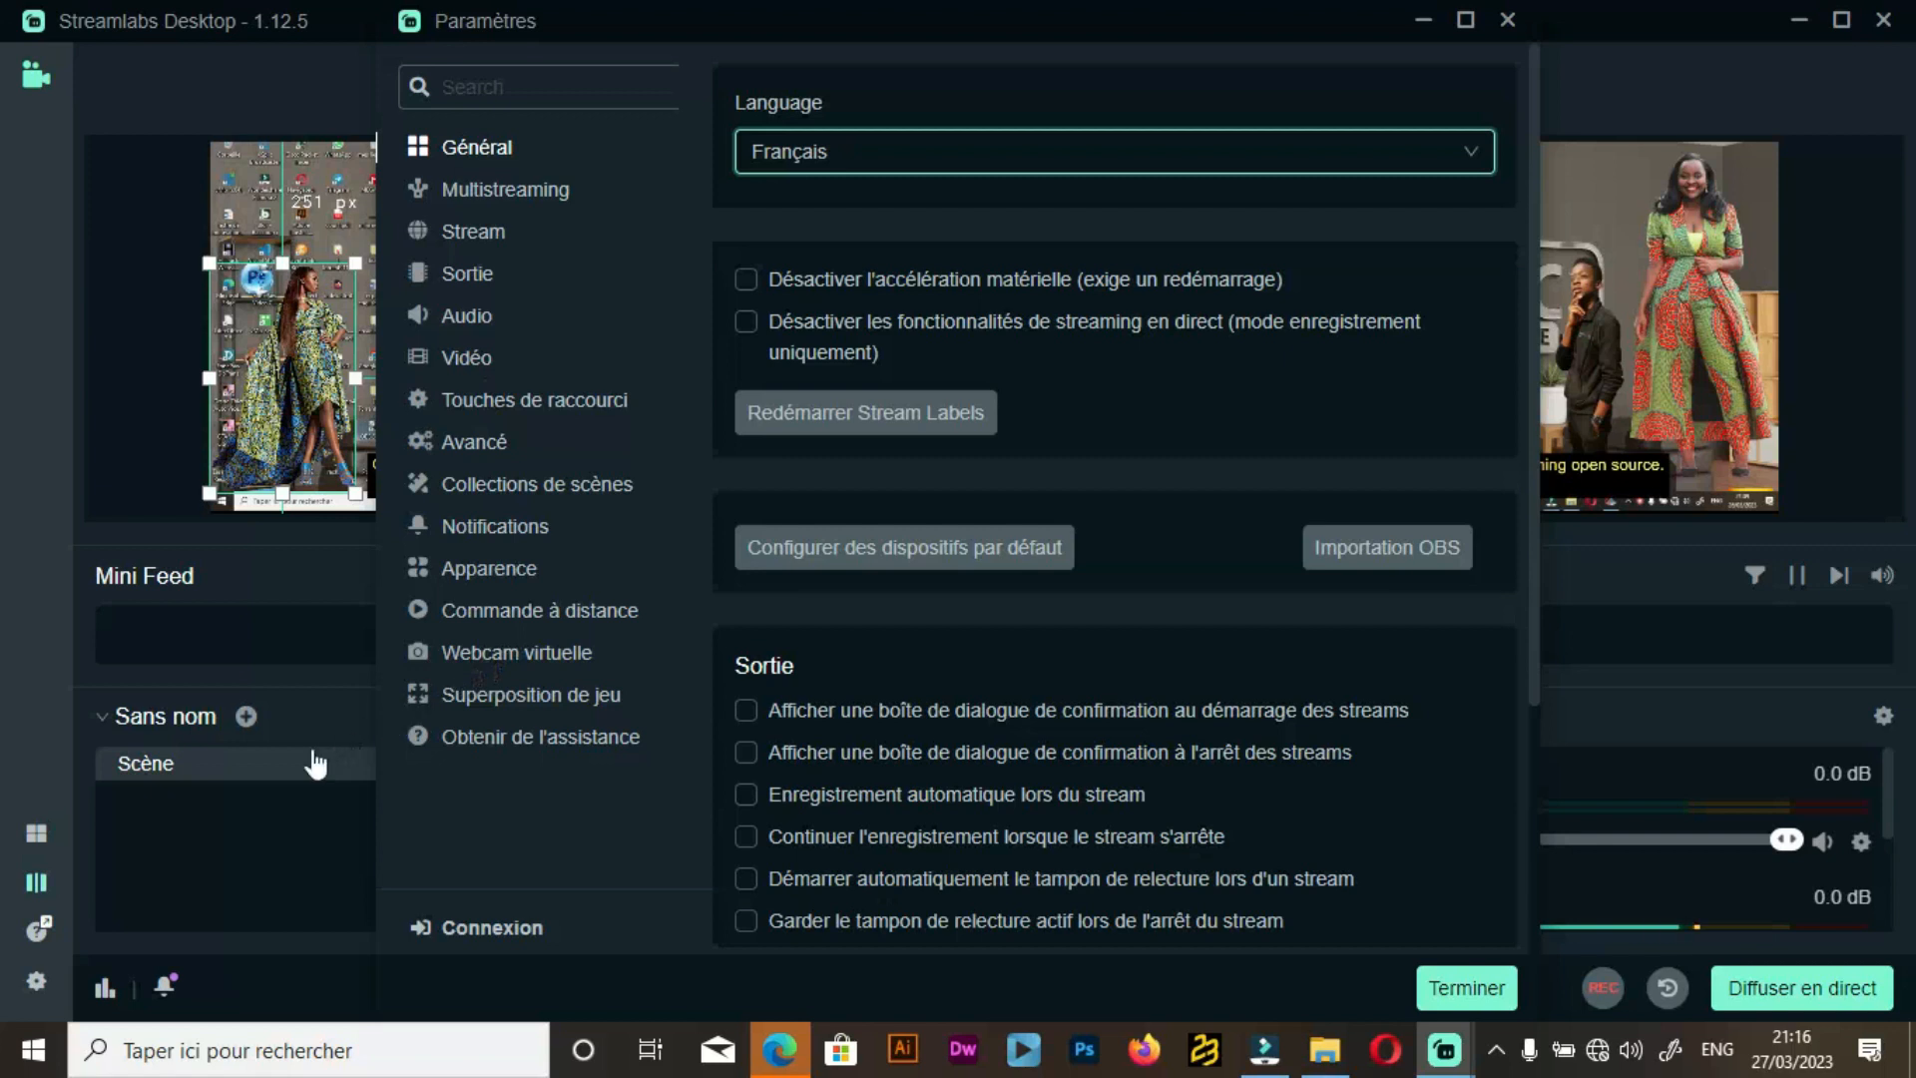
pyautogui.click(293, 789)
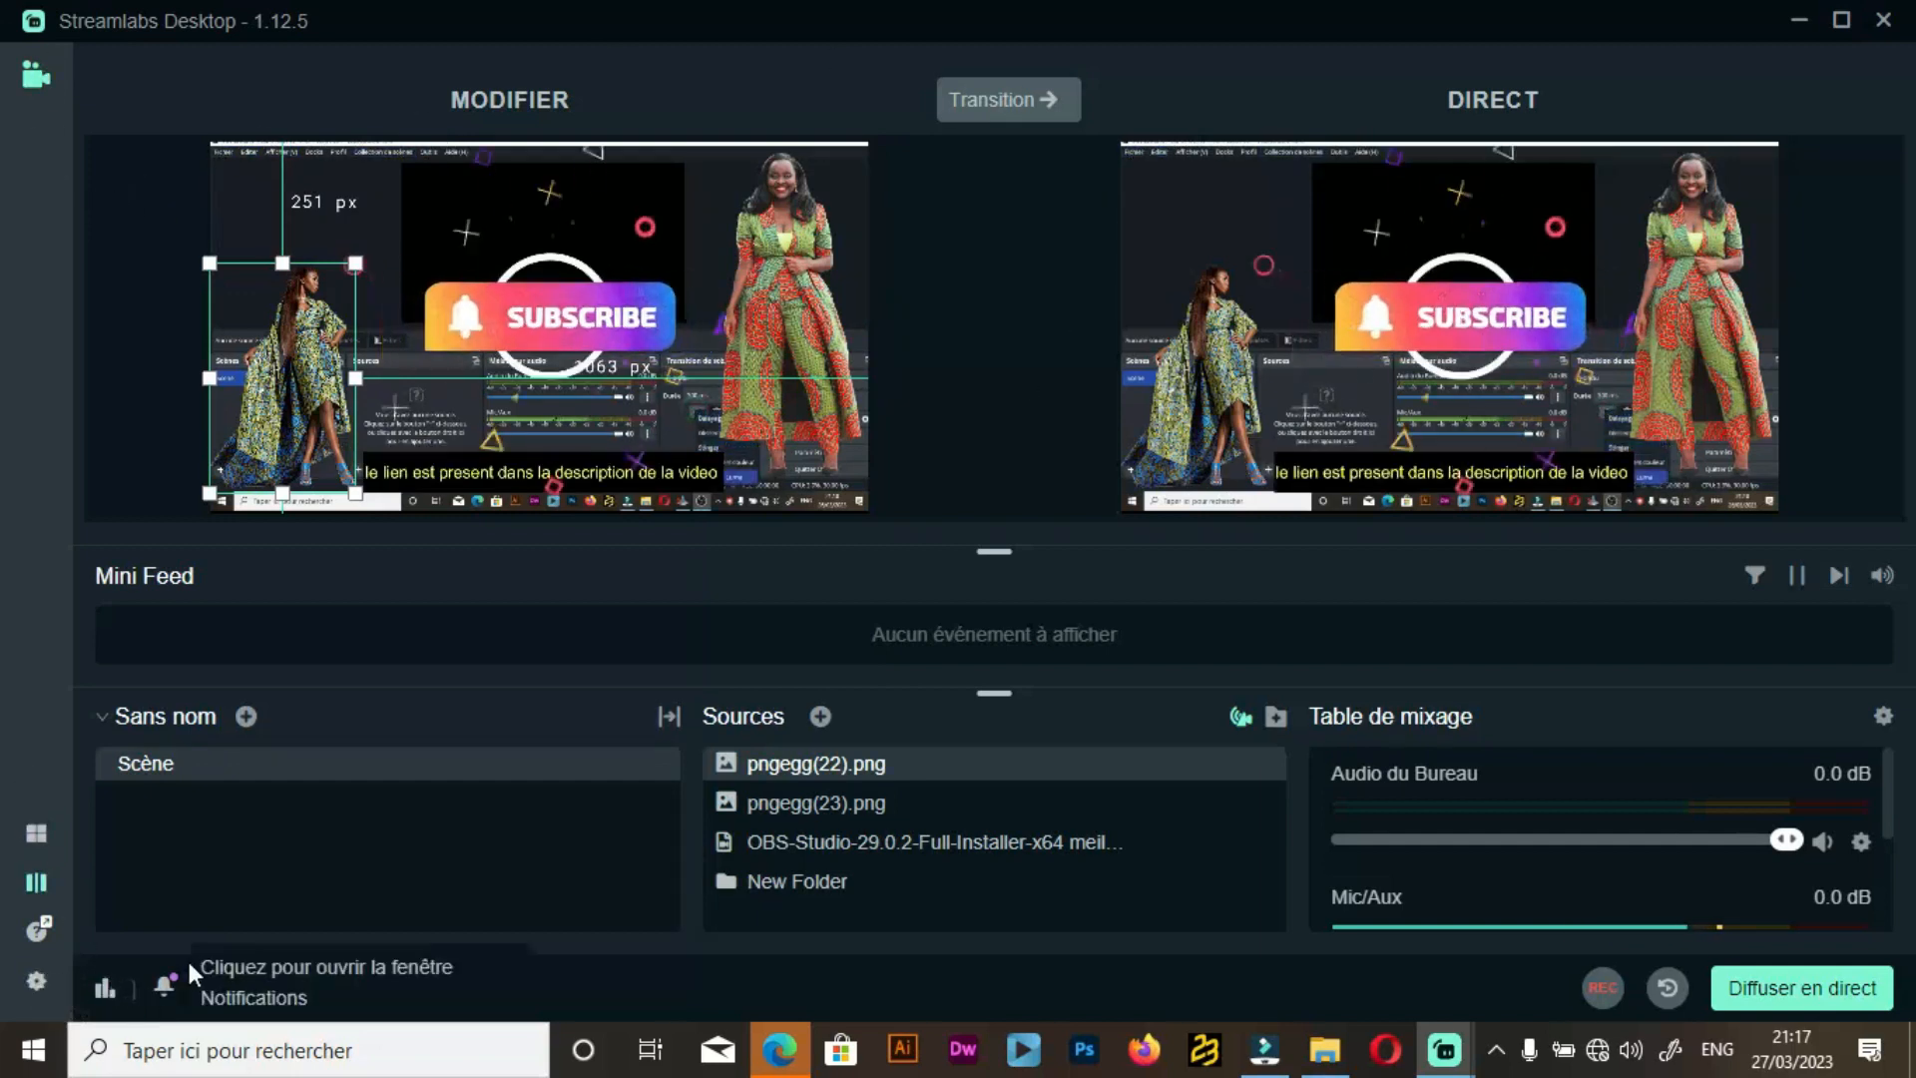
pyautogui.click(168, 986)
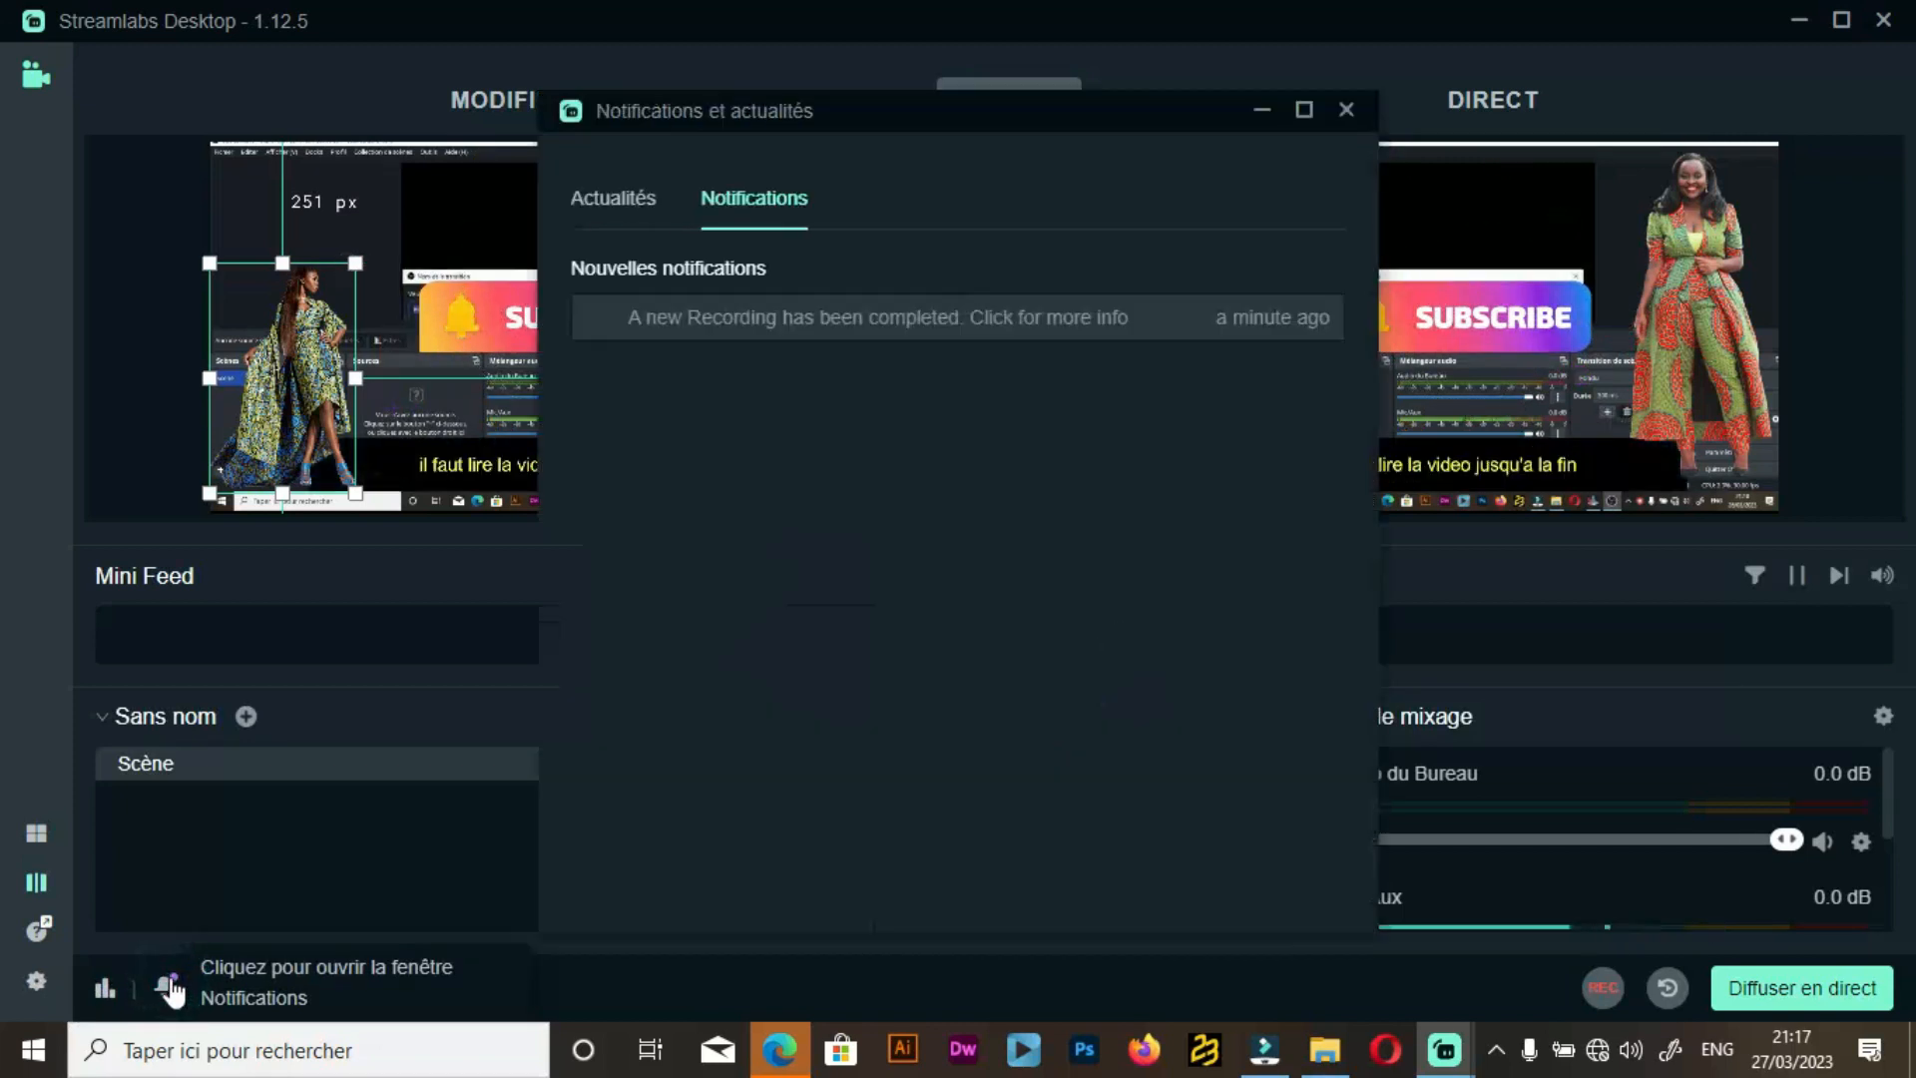
pyautogui.click(595, 209)
pyautogui.click(718, 196)
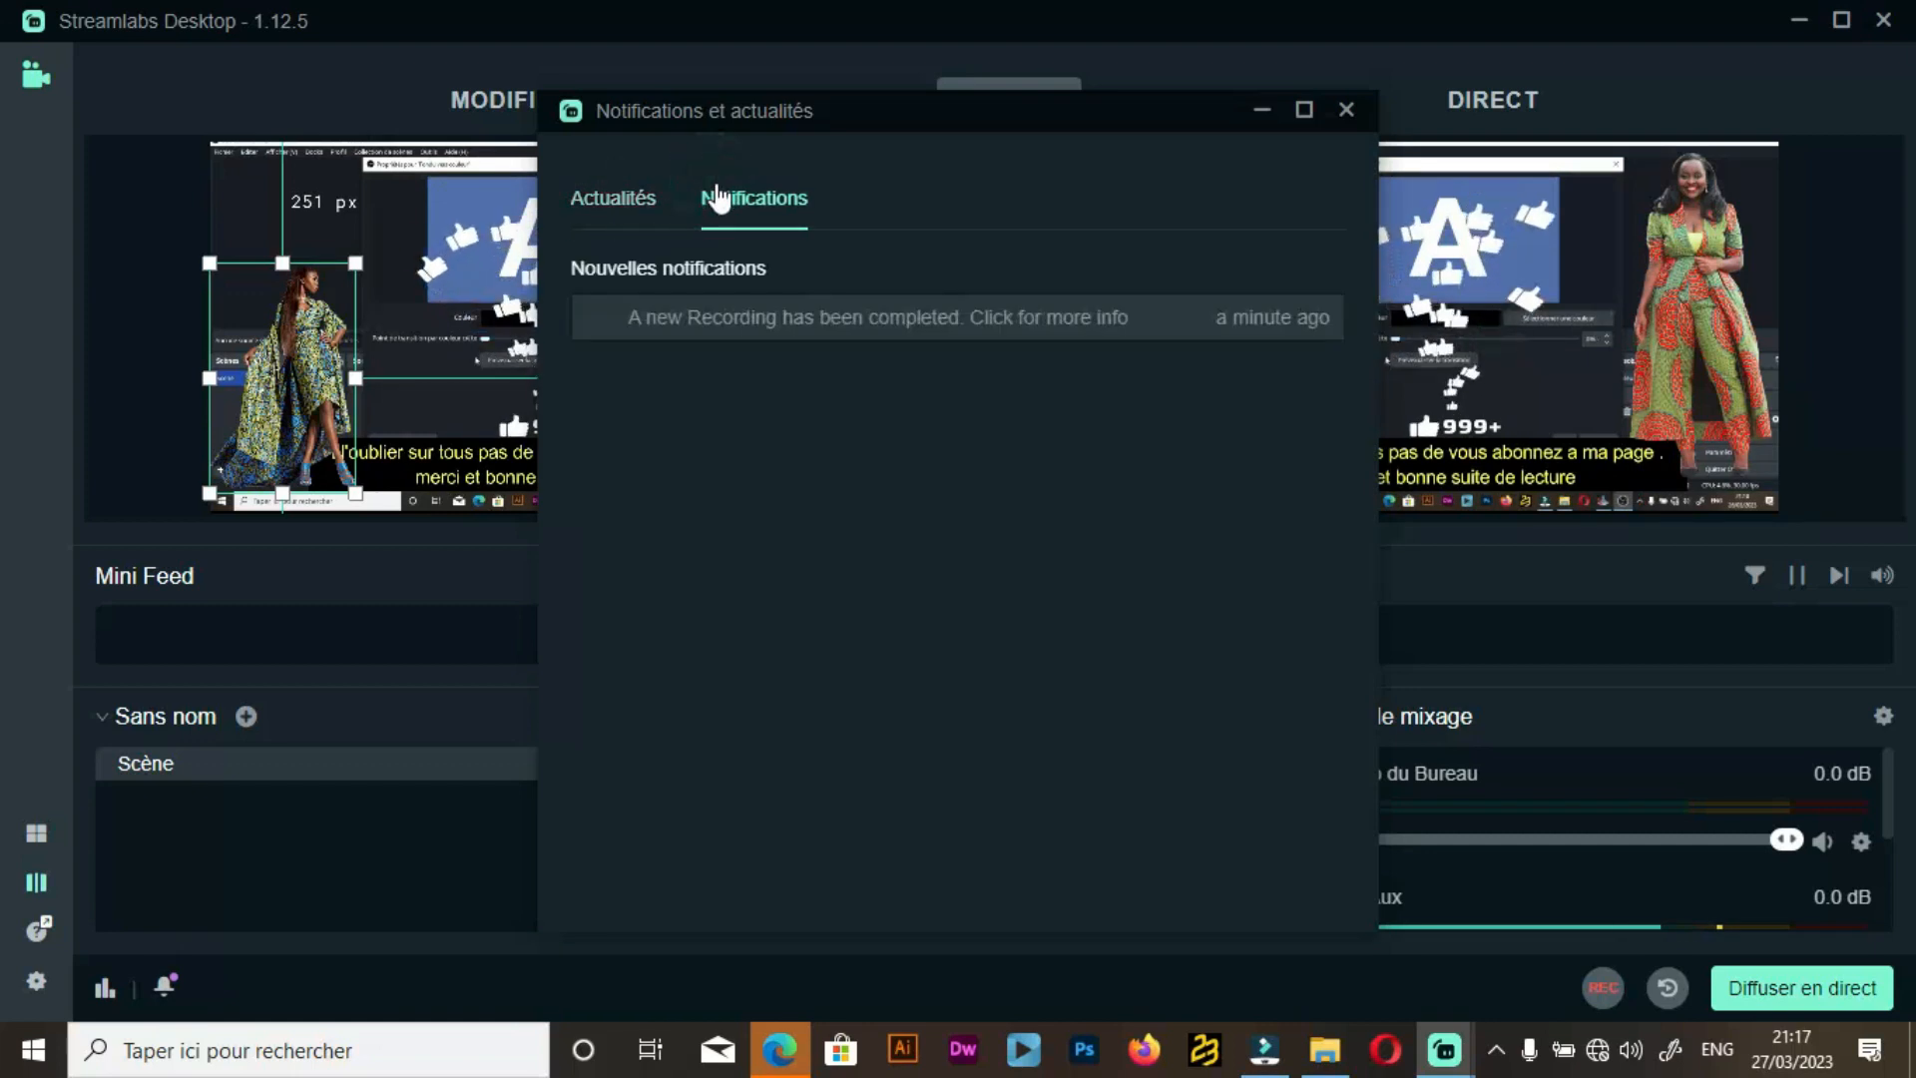
pyautogui.click(777, 323)
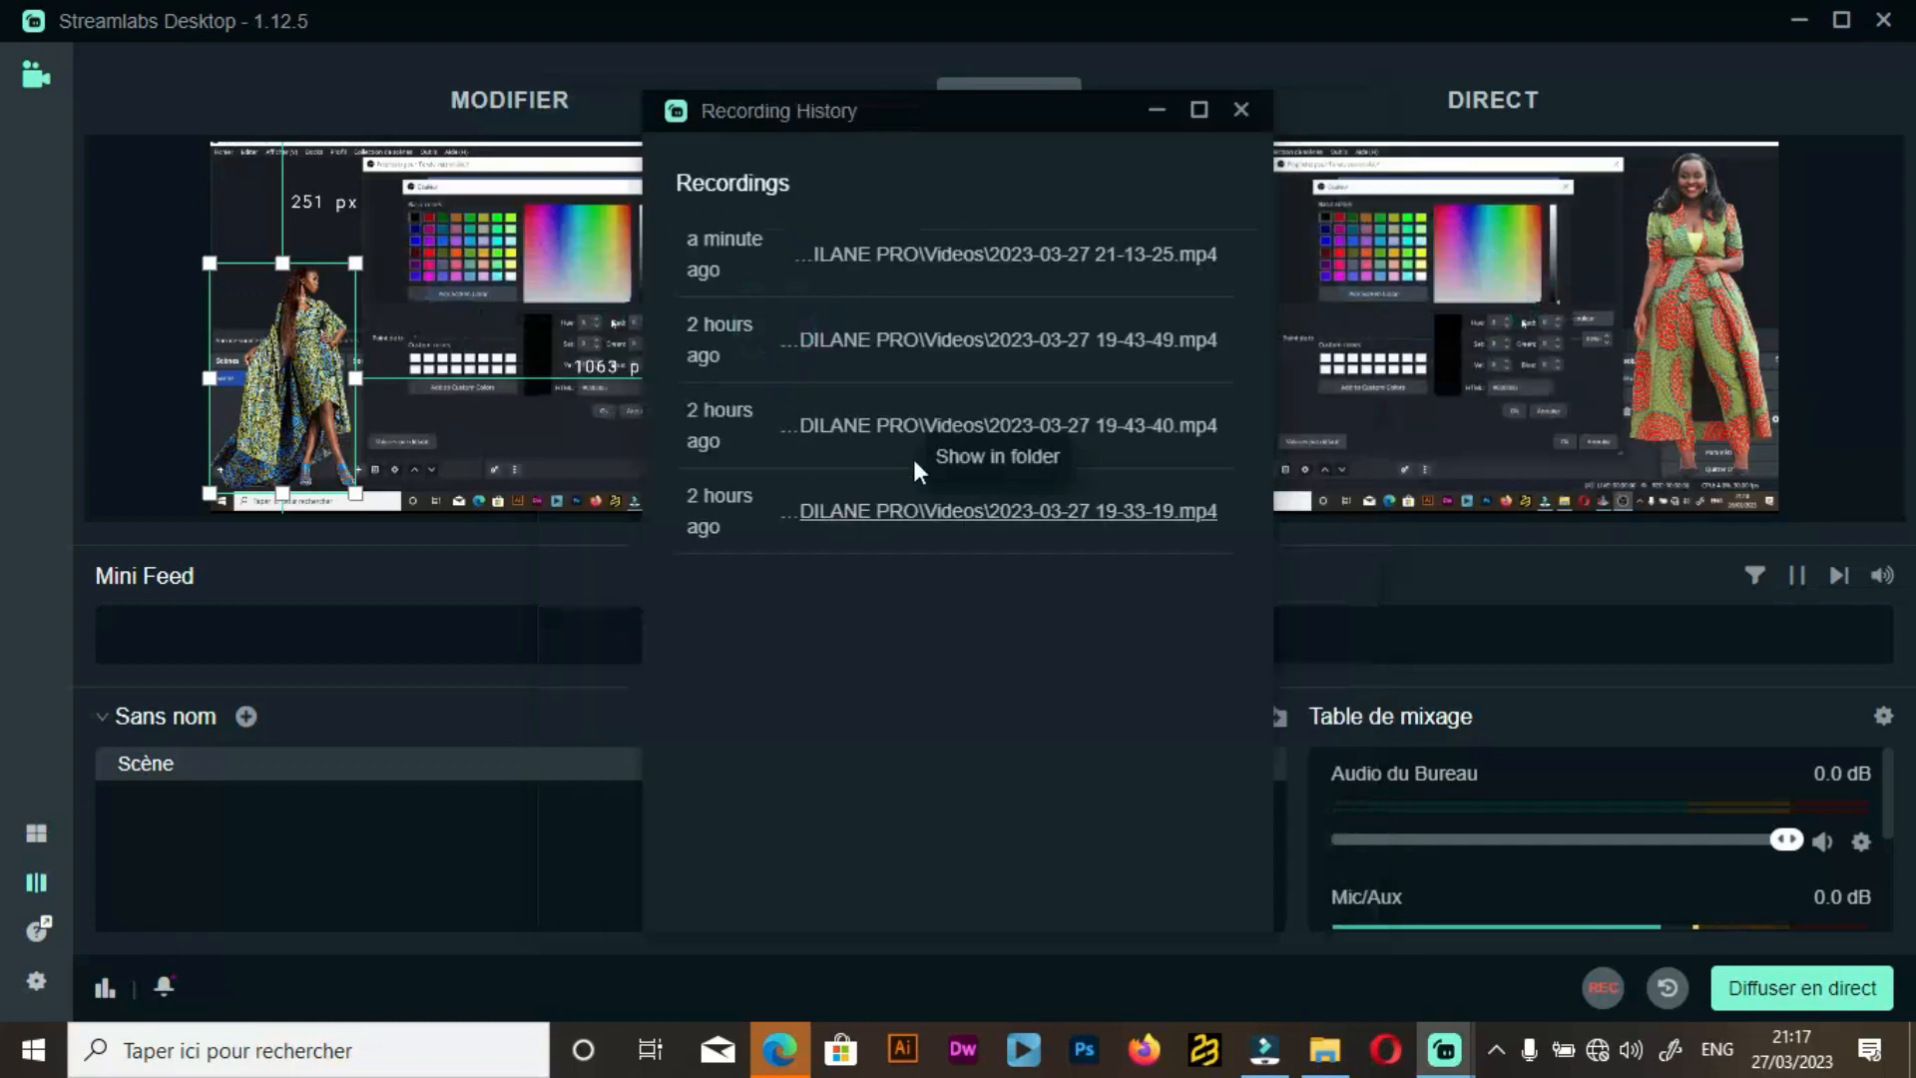
pyautogui.click(1004, 257)
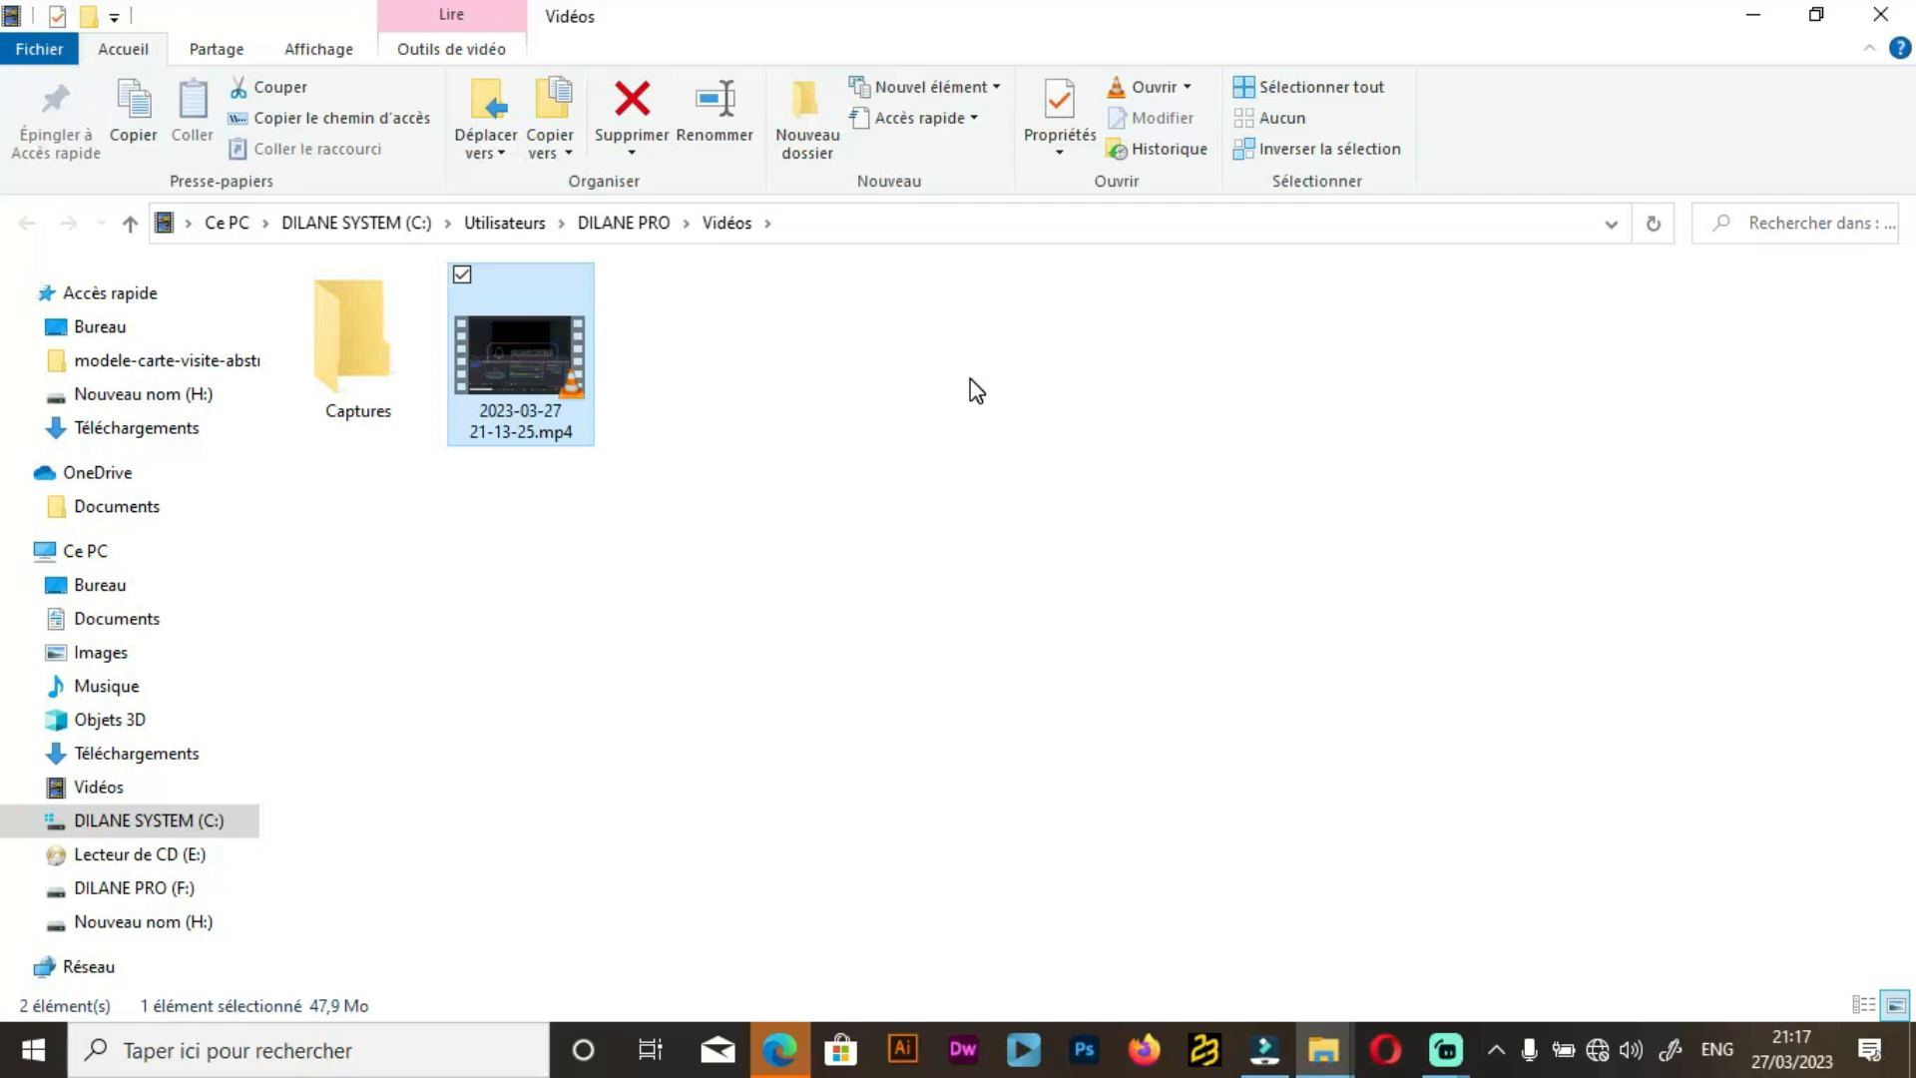
pyautogui.doubleClick(504, 363)
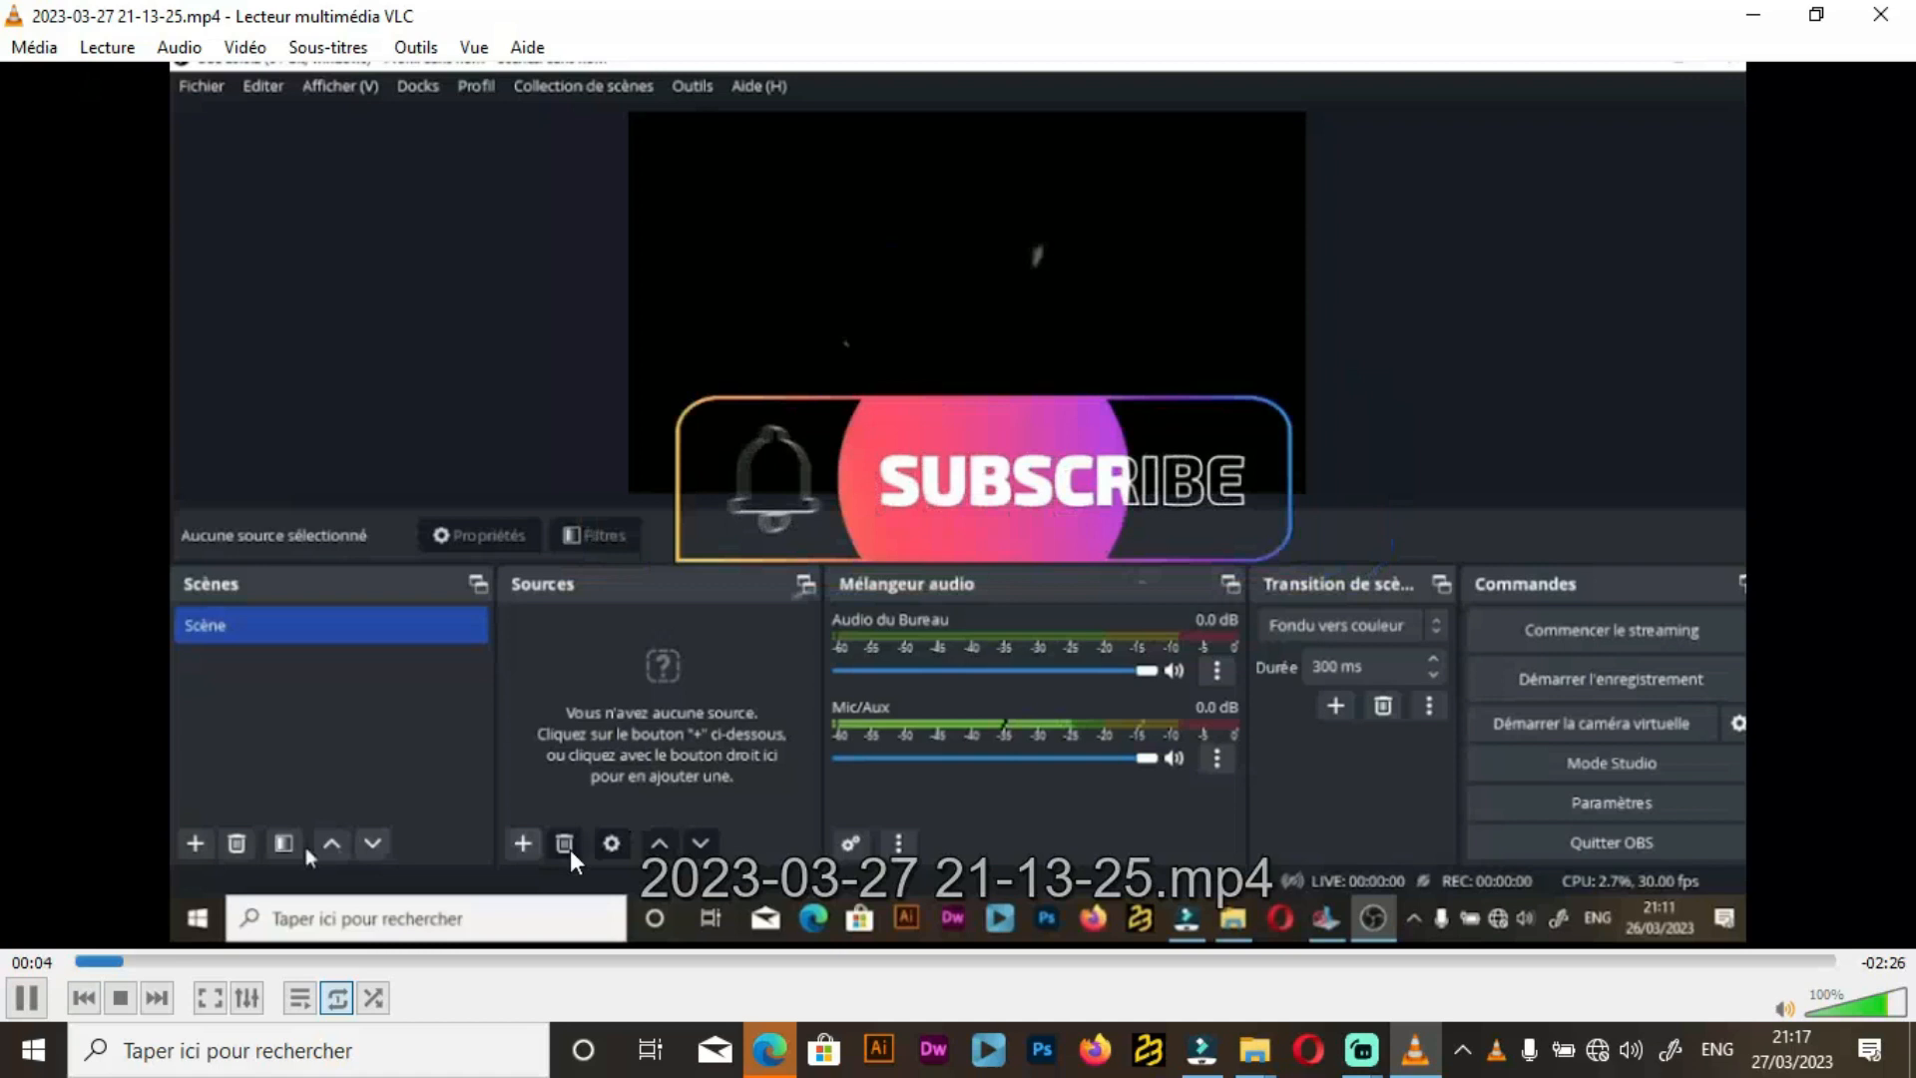
pyautogui.click(431, 968)
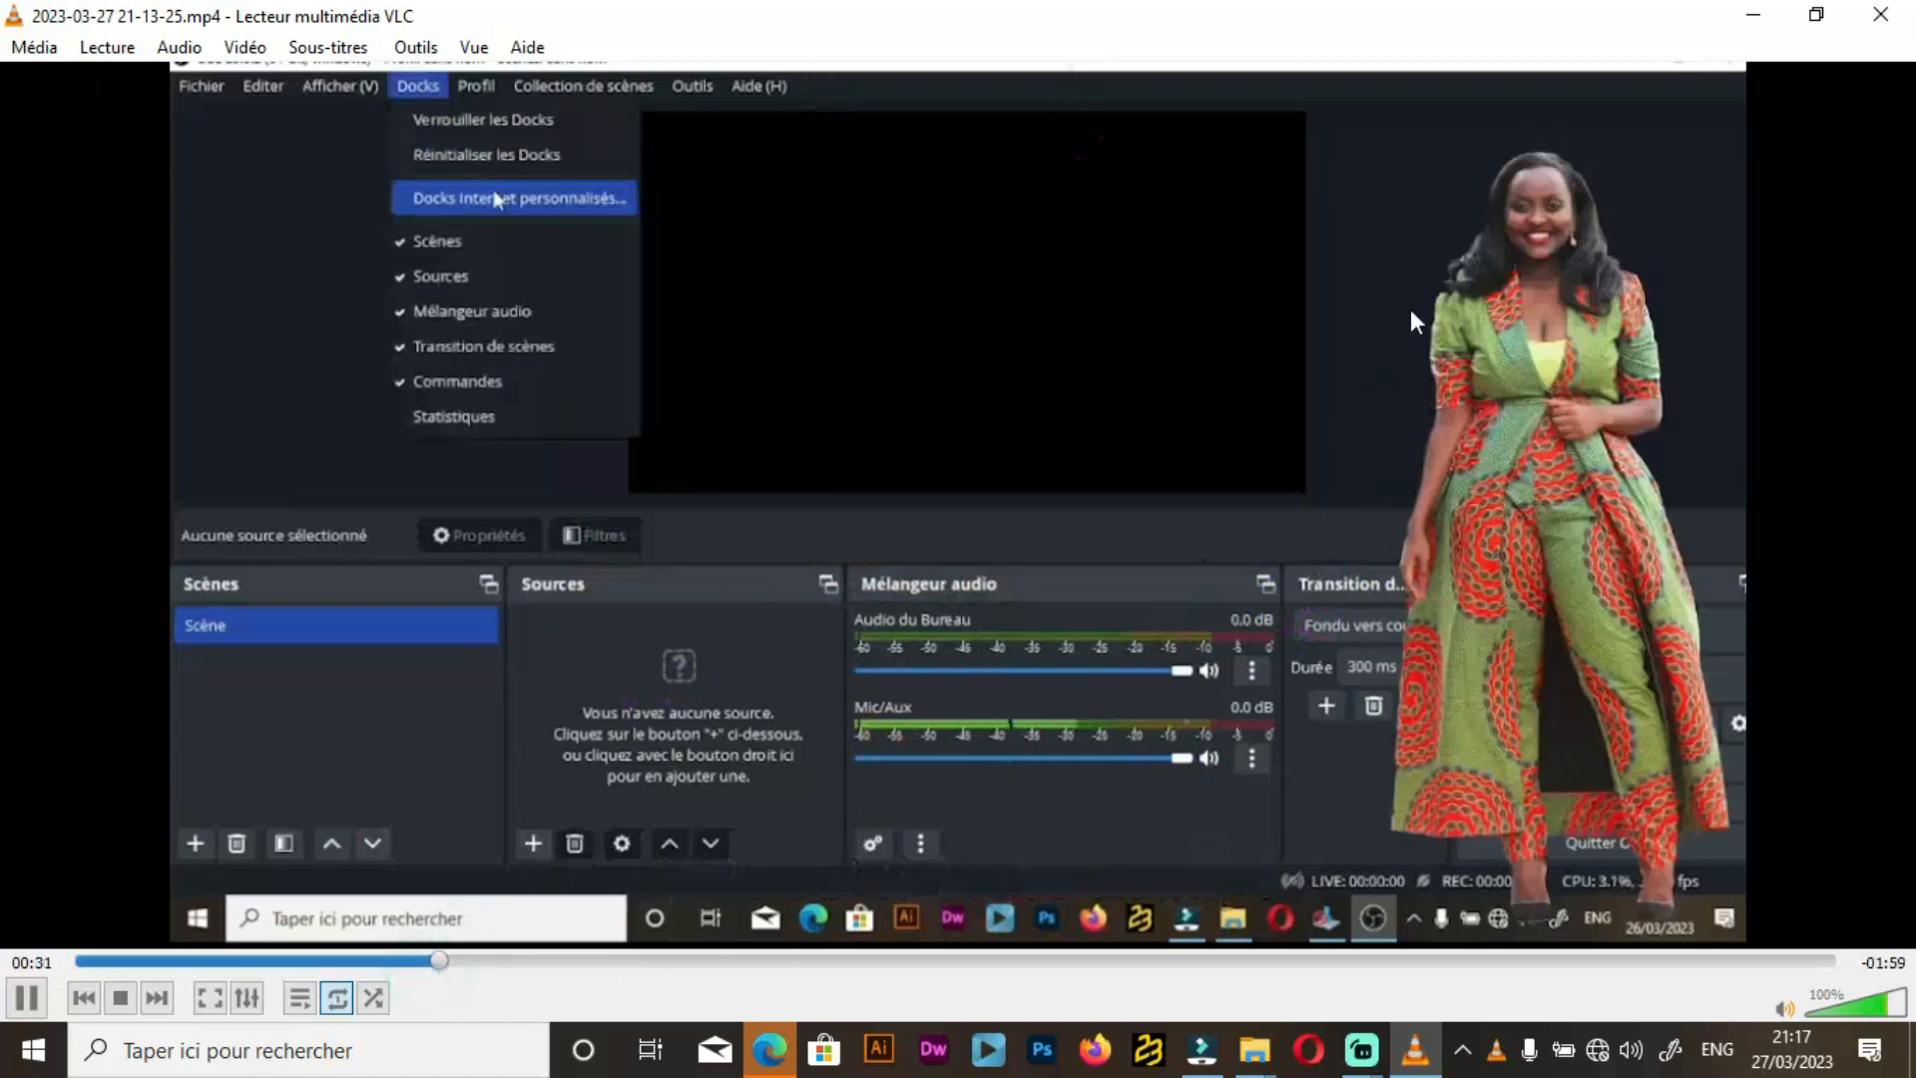
pyautogui.doubleClick(1313, 441)
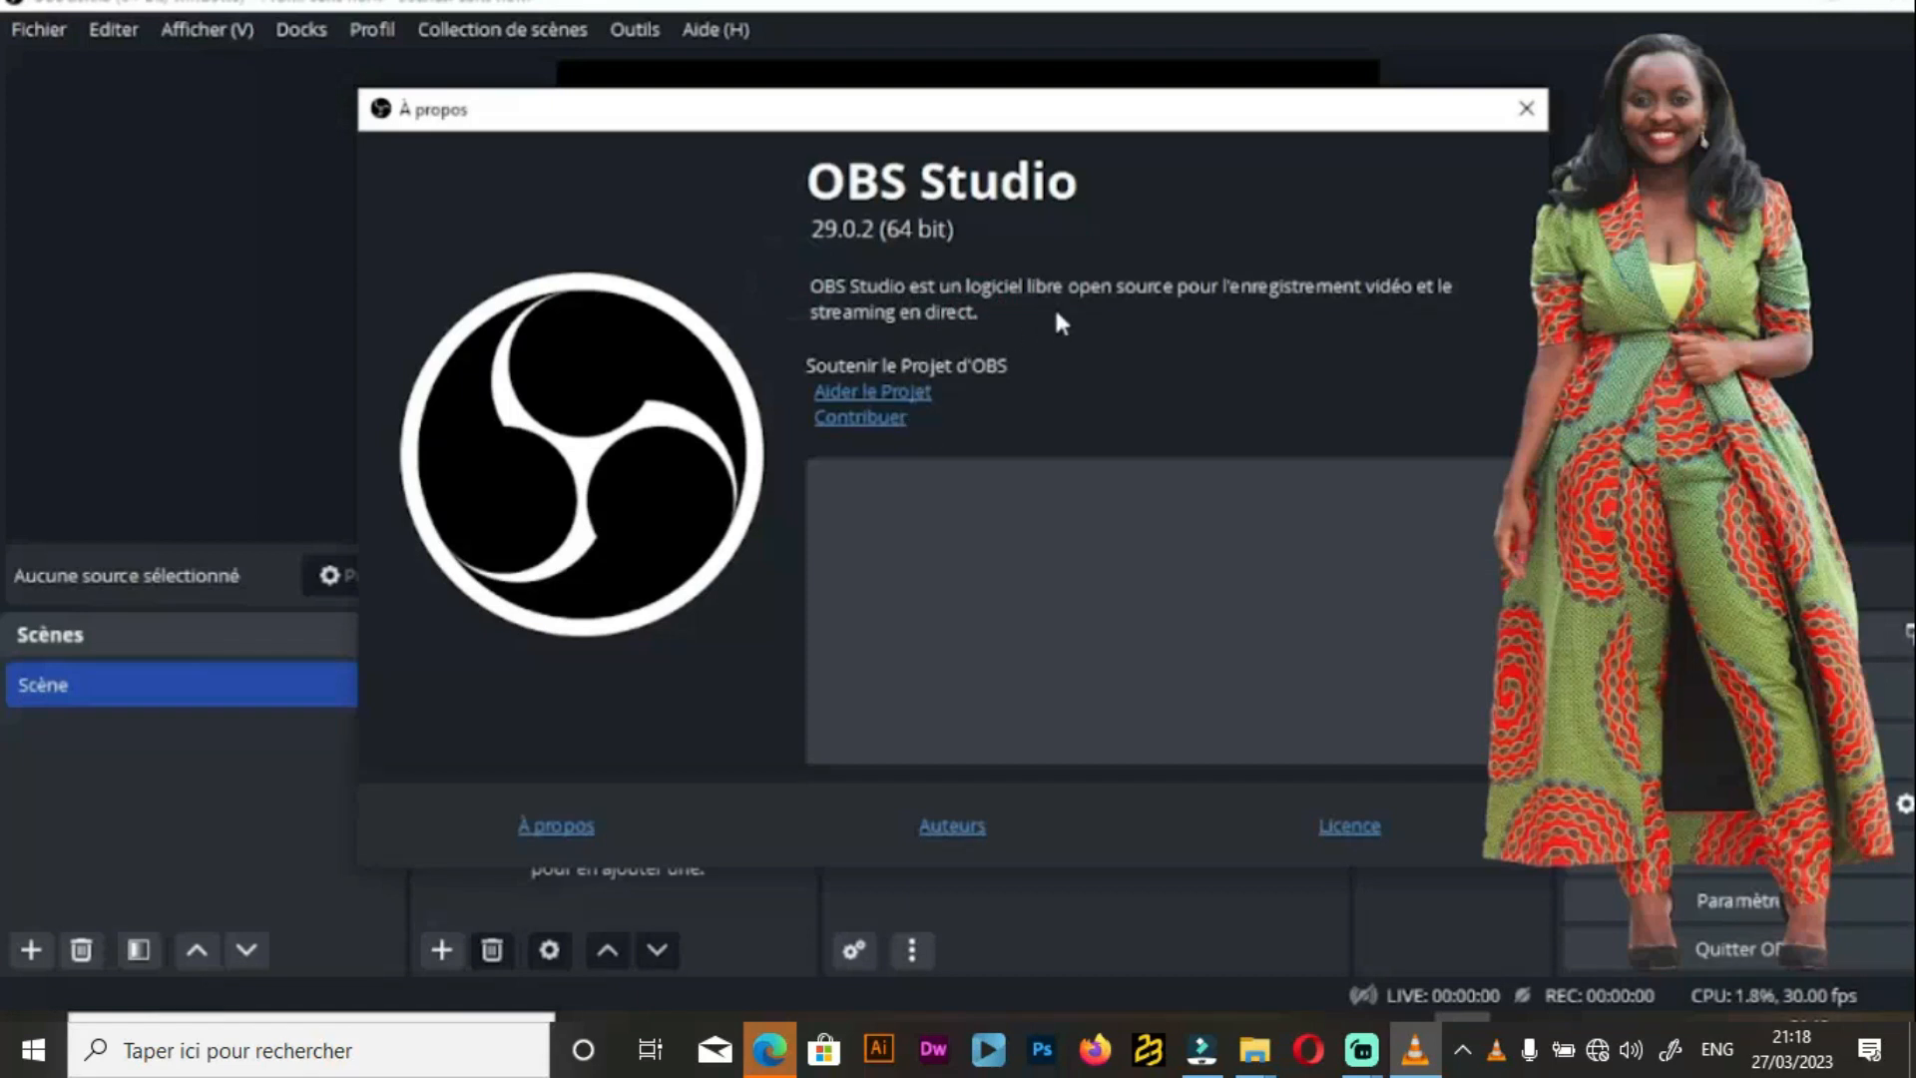
pyautogui.click(1526, 108)
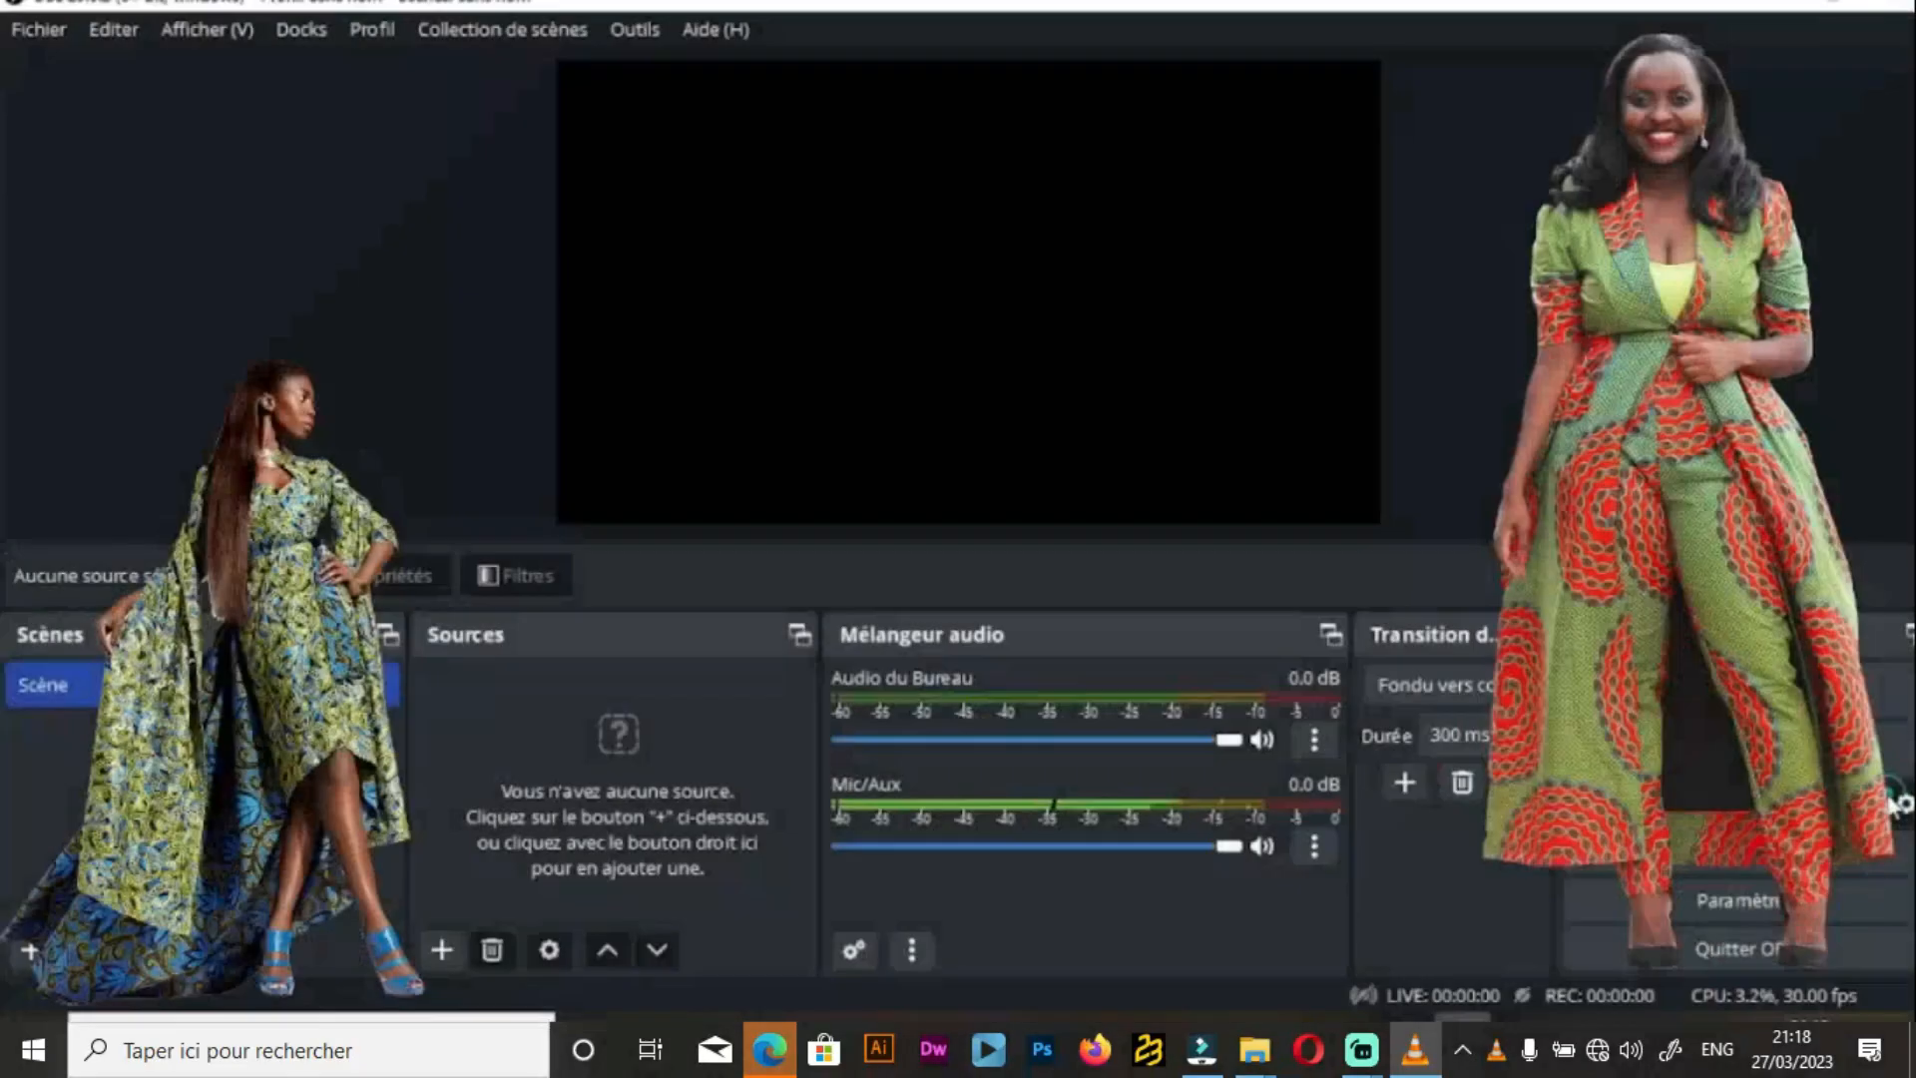
pyautogui.click(1896, 804)
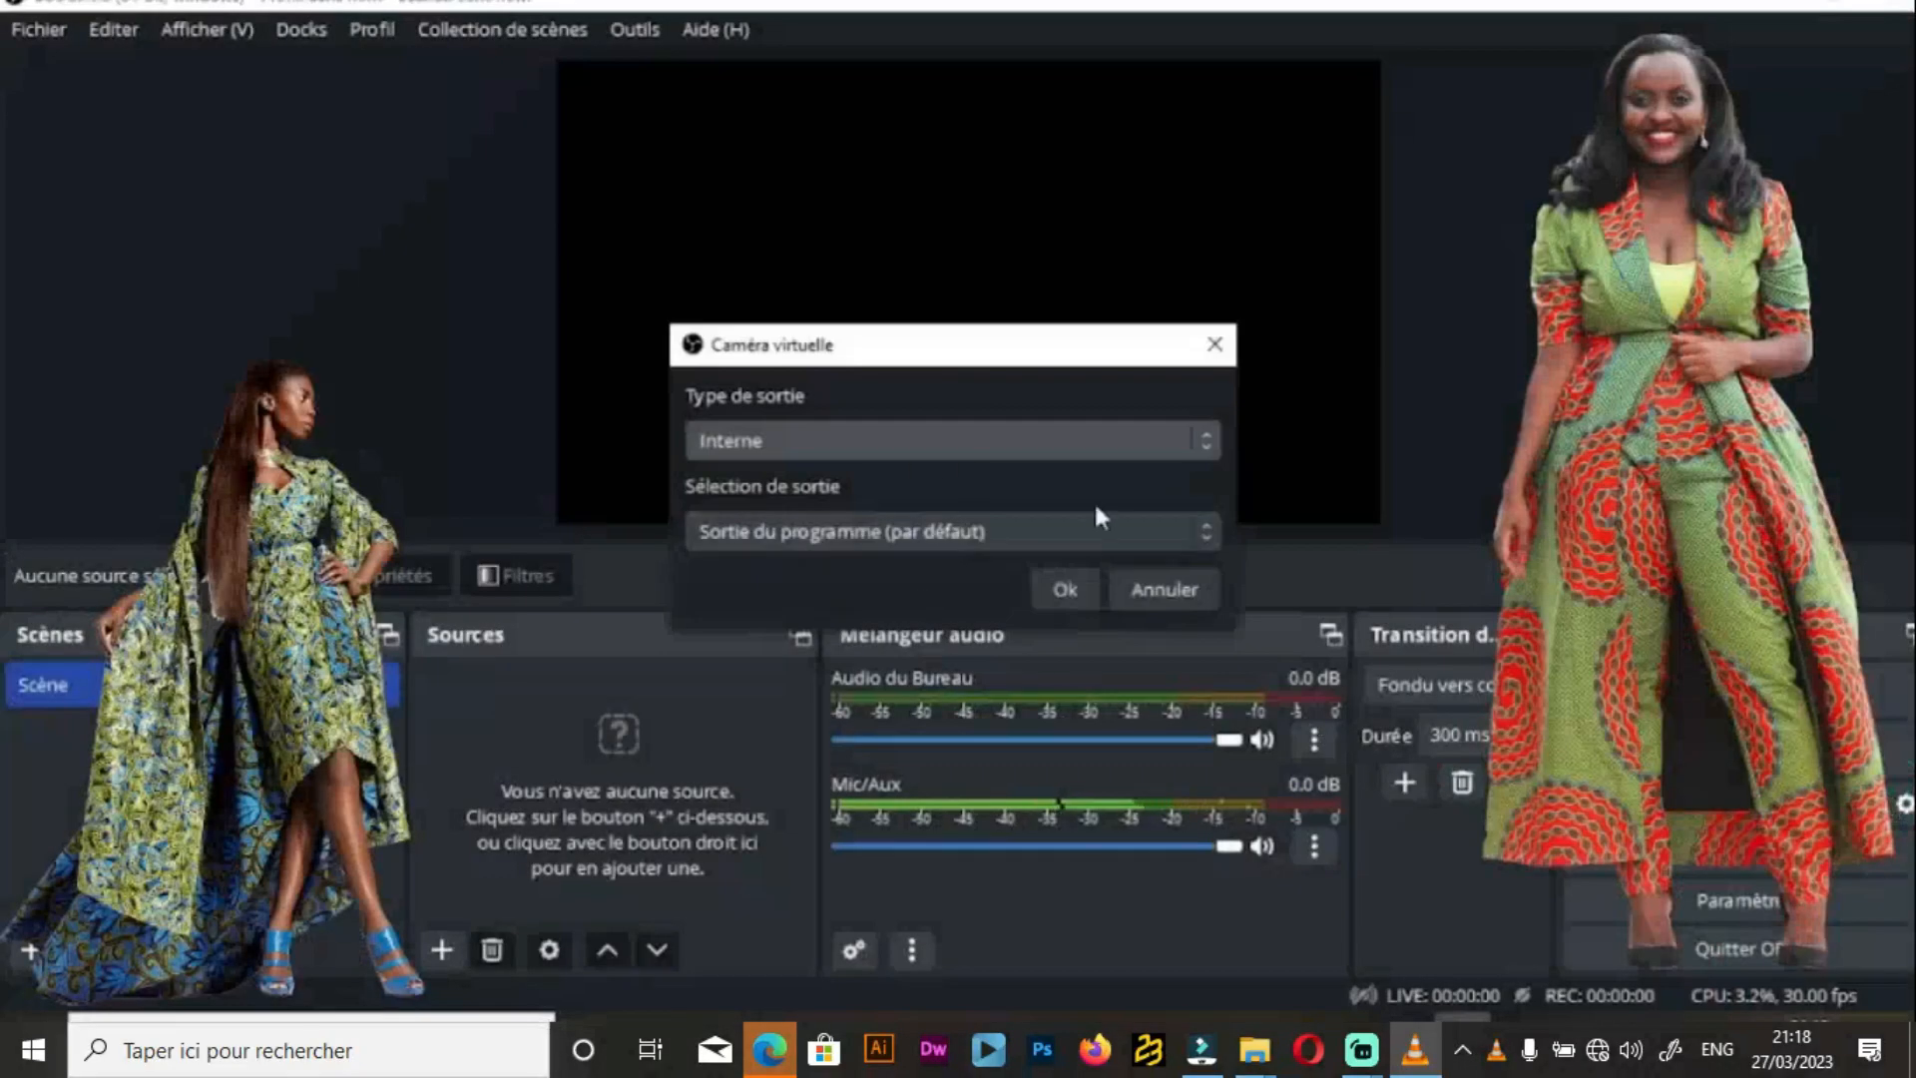
pyautogui.click(1146, 591)
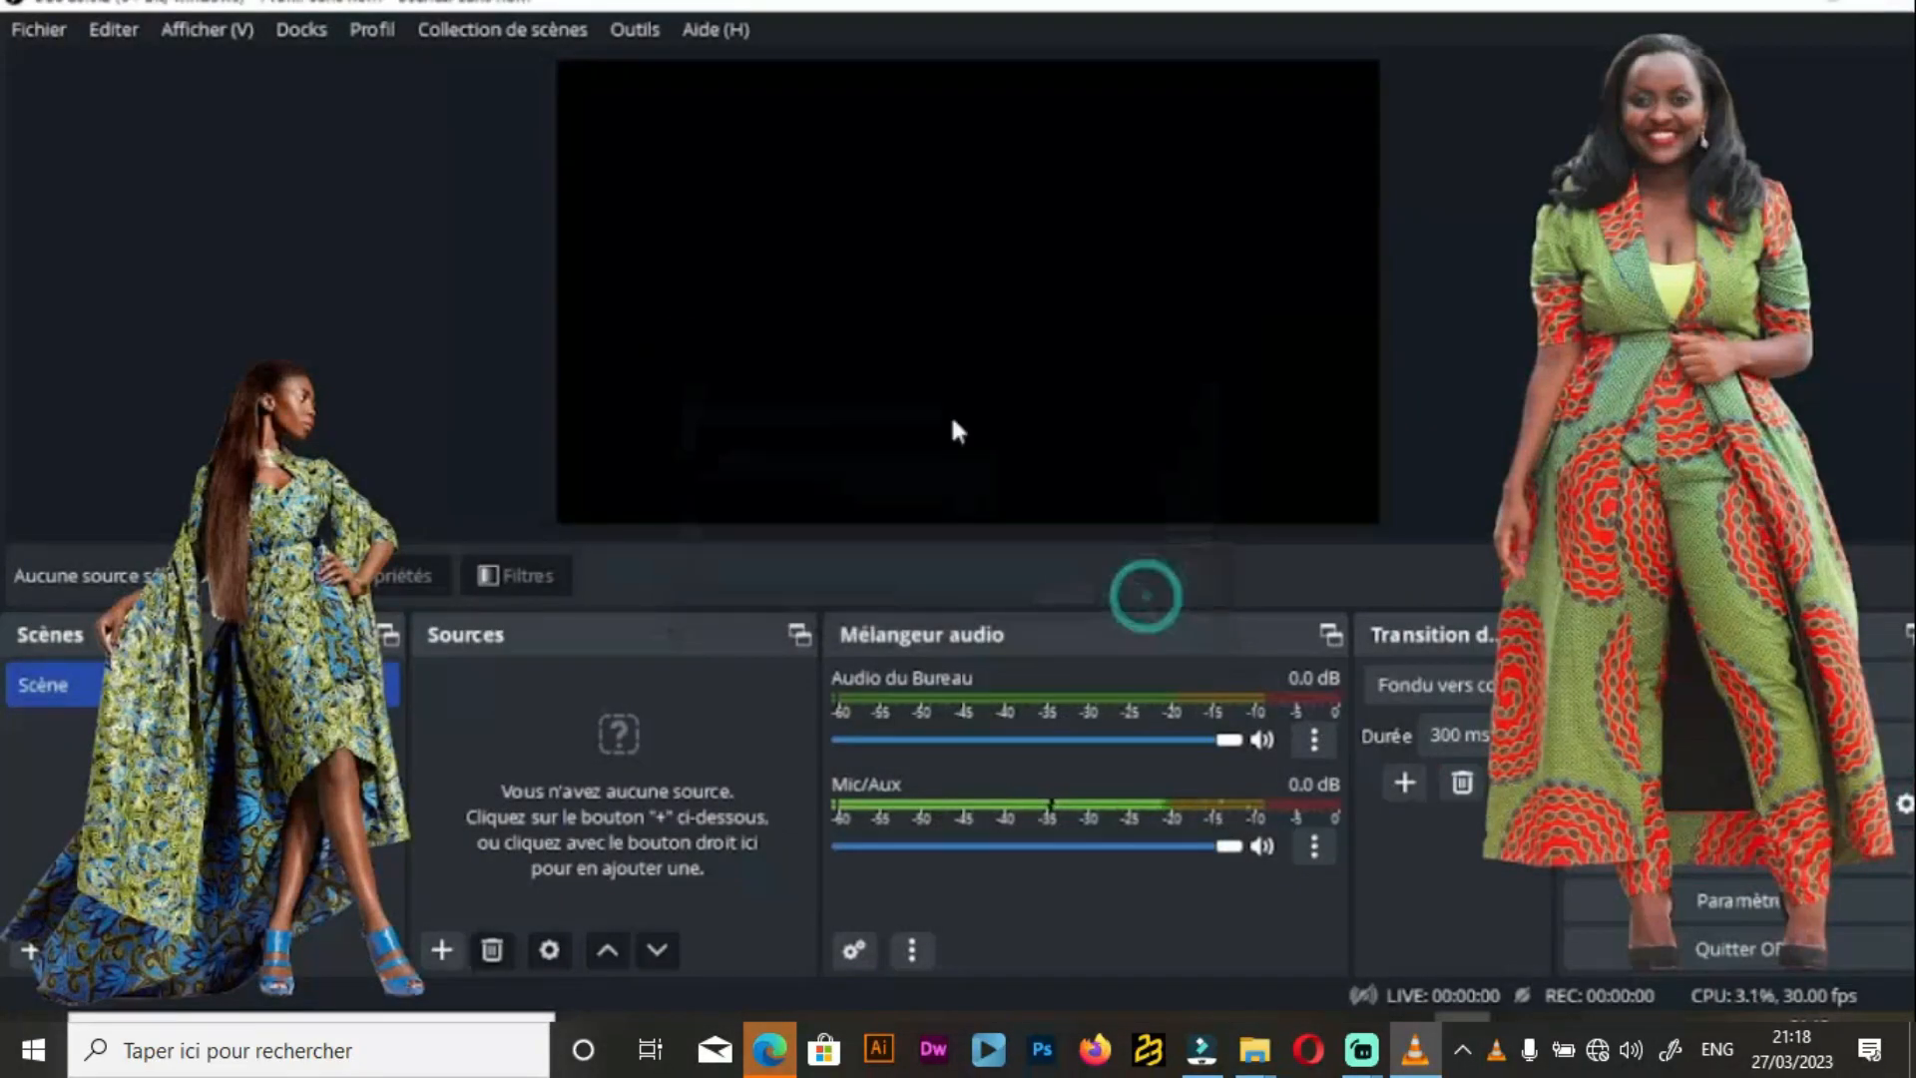
pyautogui.click(618, 30)
pyautogui.click(670, 252)
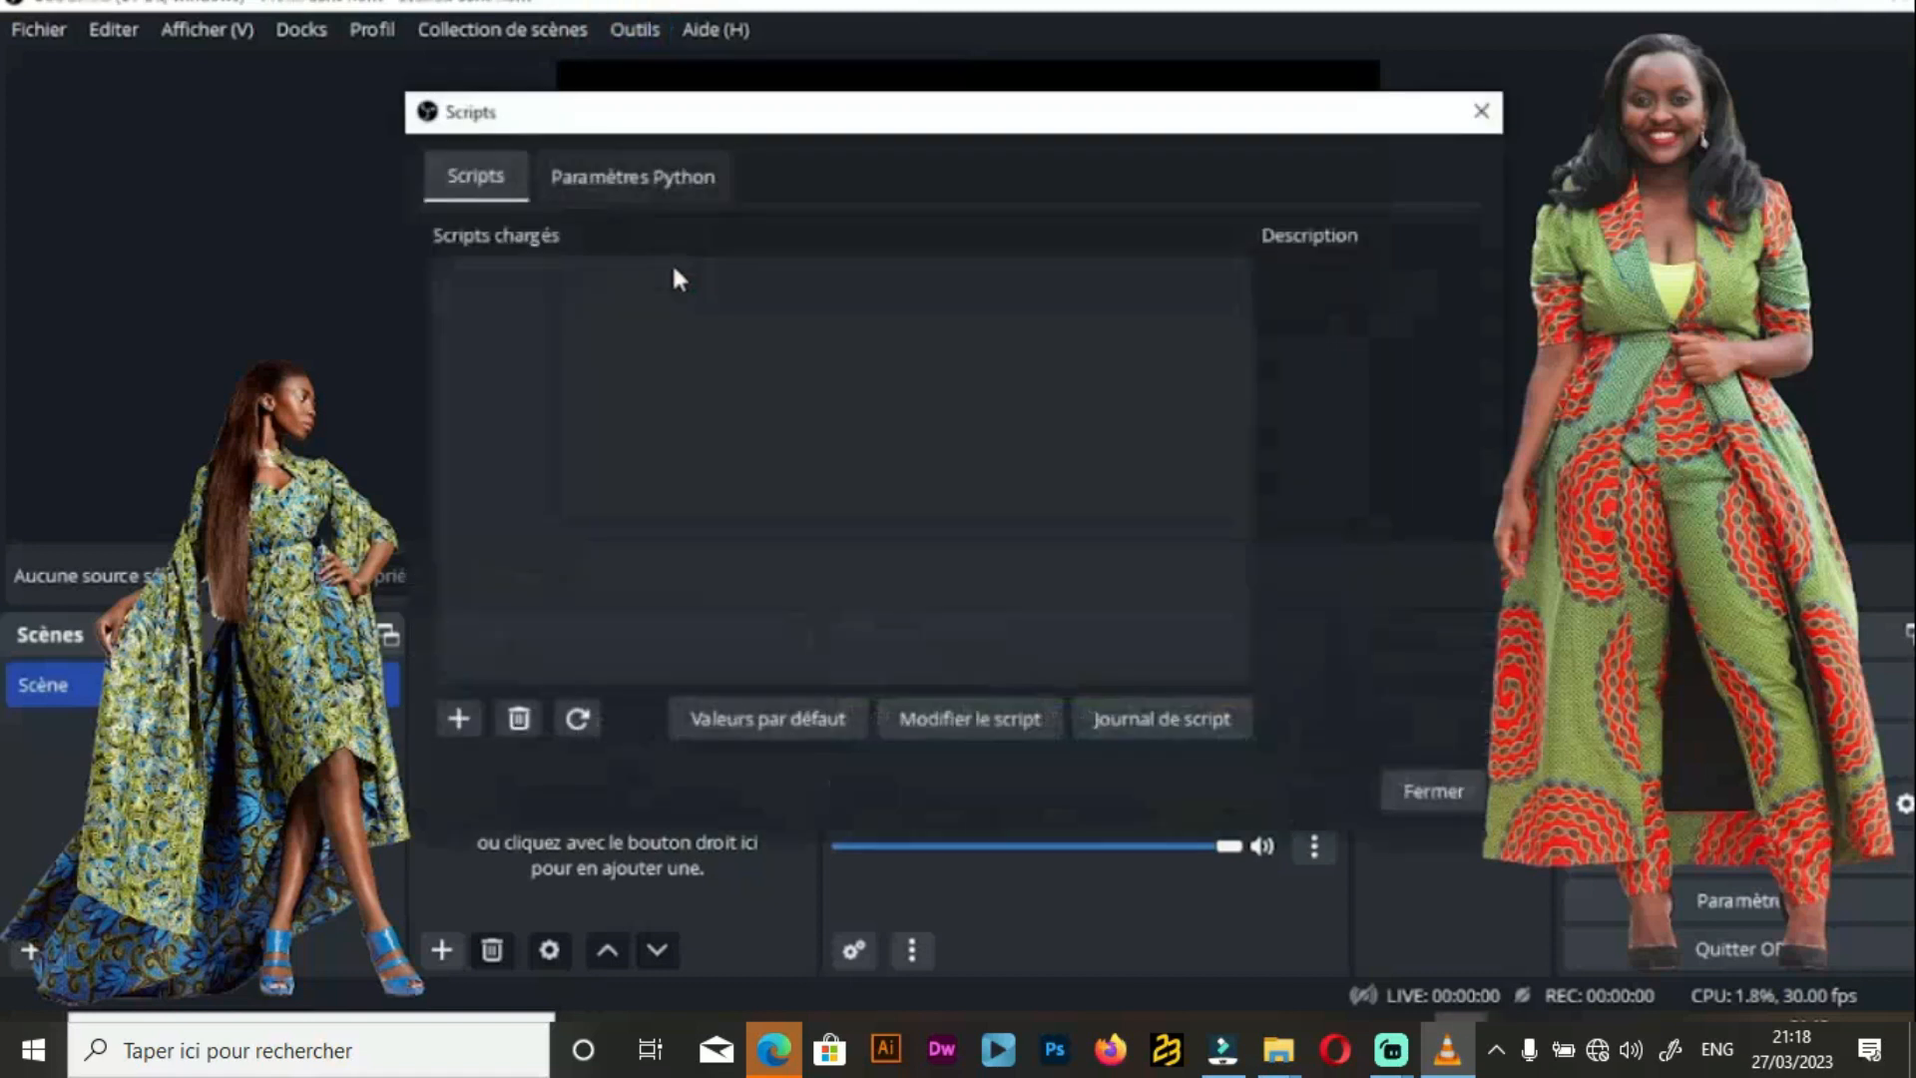
pyautogui.click(684, 172)
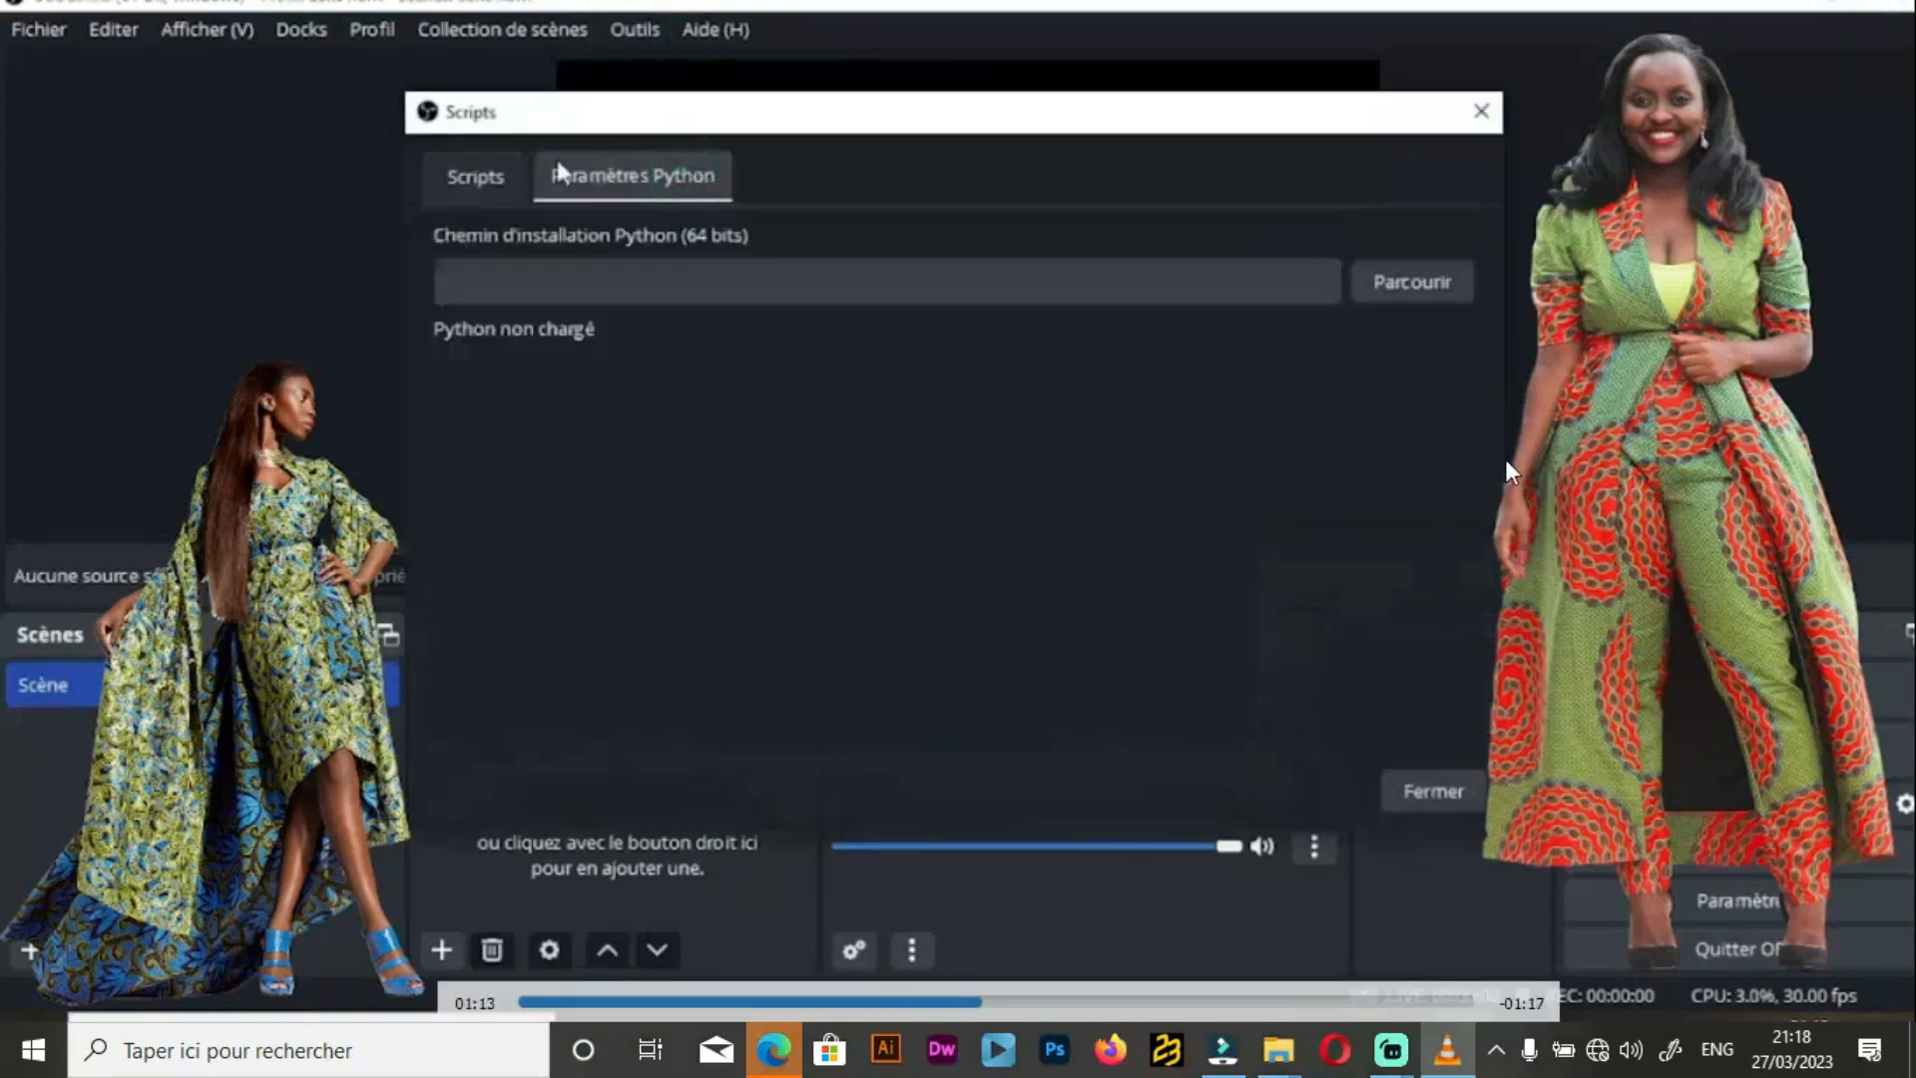
pyautogui.click(462, 190)
pyautogui.click(569, 475)
pyautogui.click(444, 719)
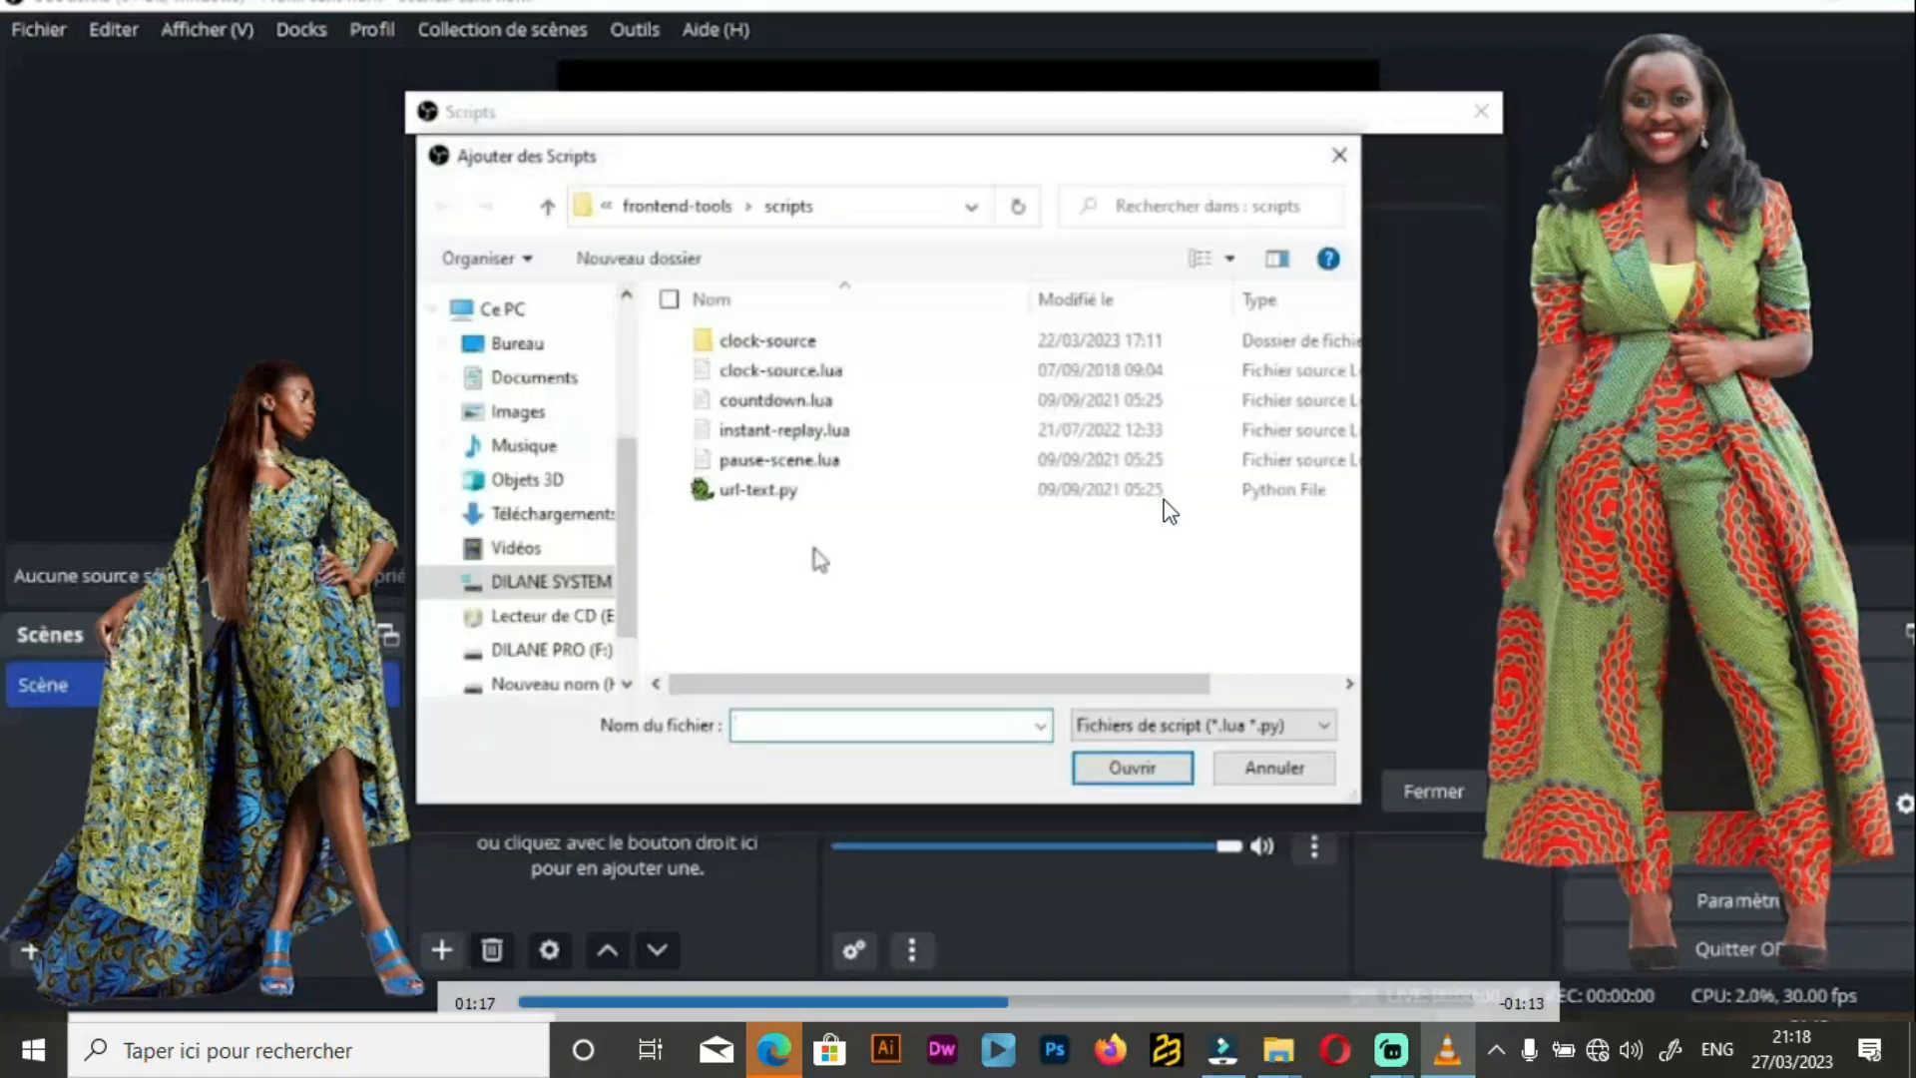
pyautogui.click(825, 340)
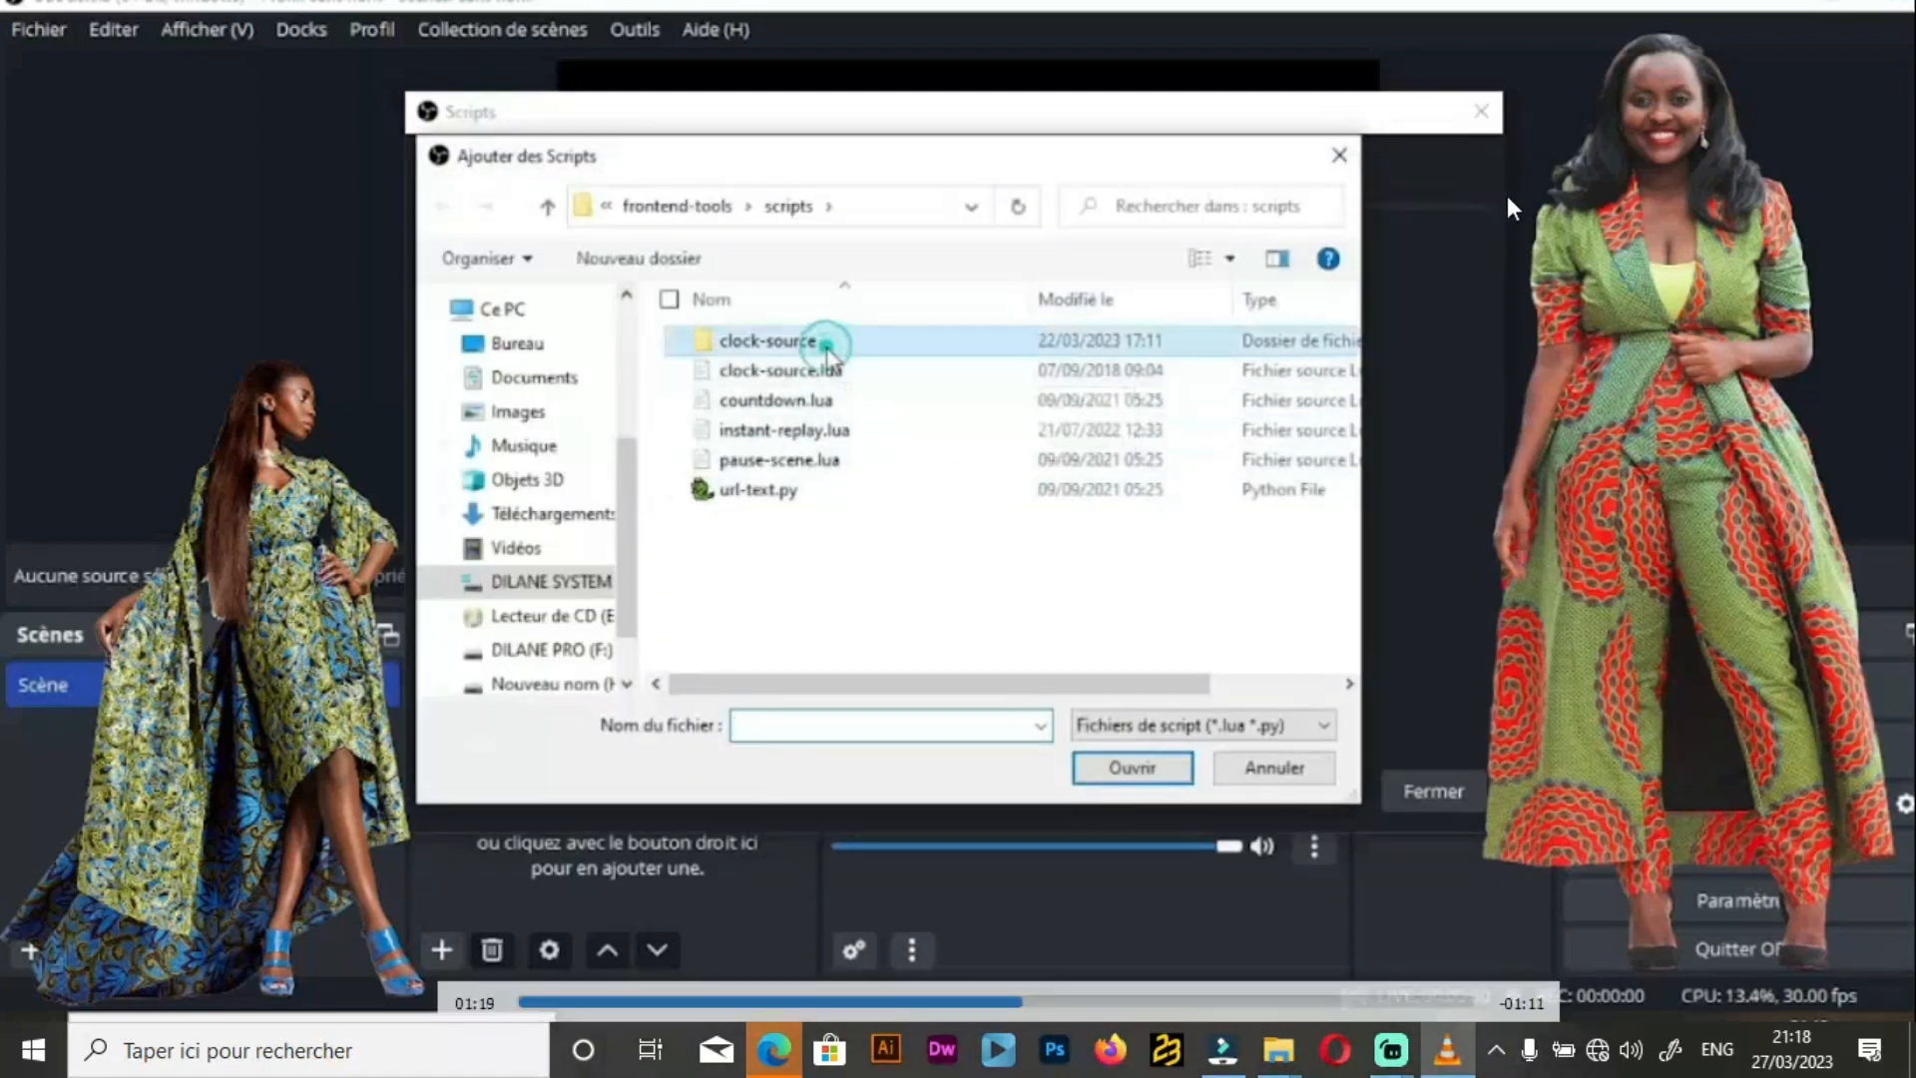
pyautogui.click(1091, 769)
# Skip the playing recording to about 02:08 and on to near its end, and leave full screen.
pyautogui.click(1338, 1009)
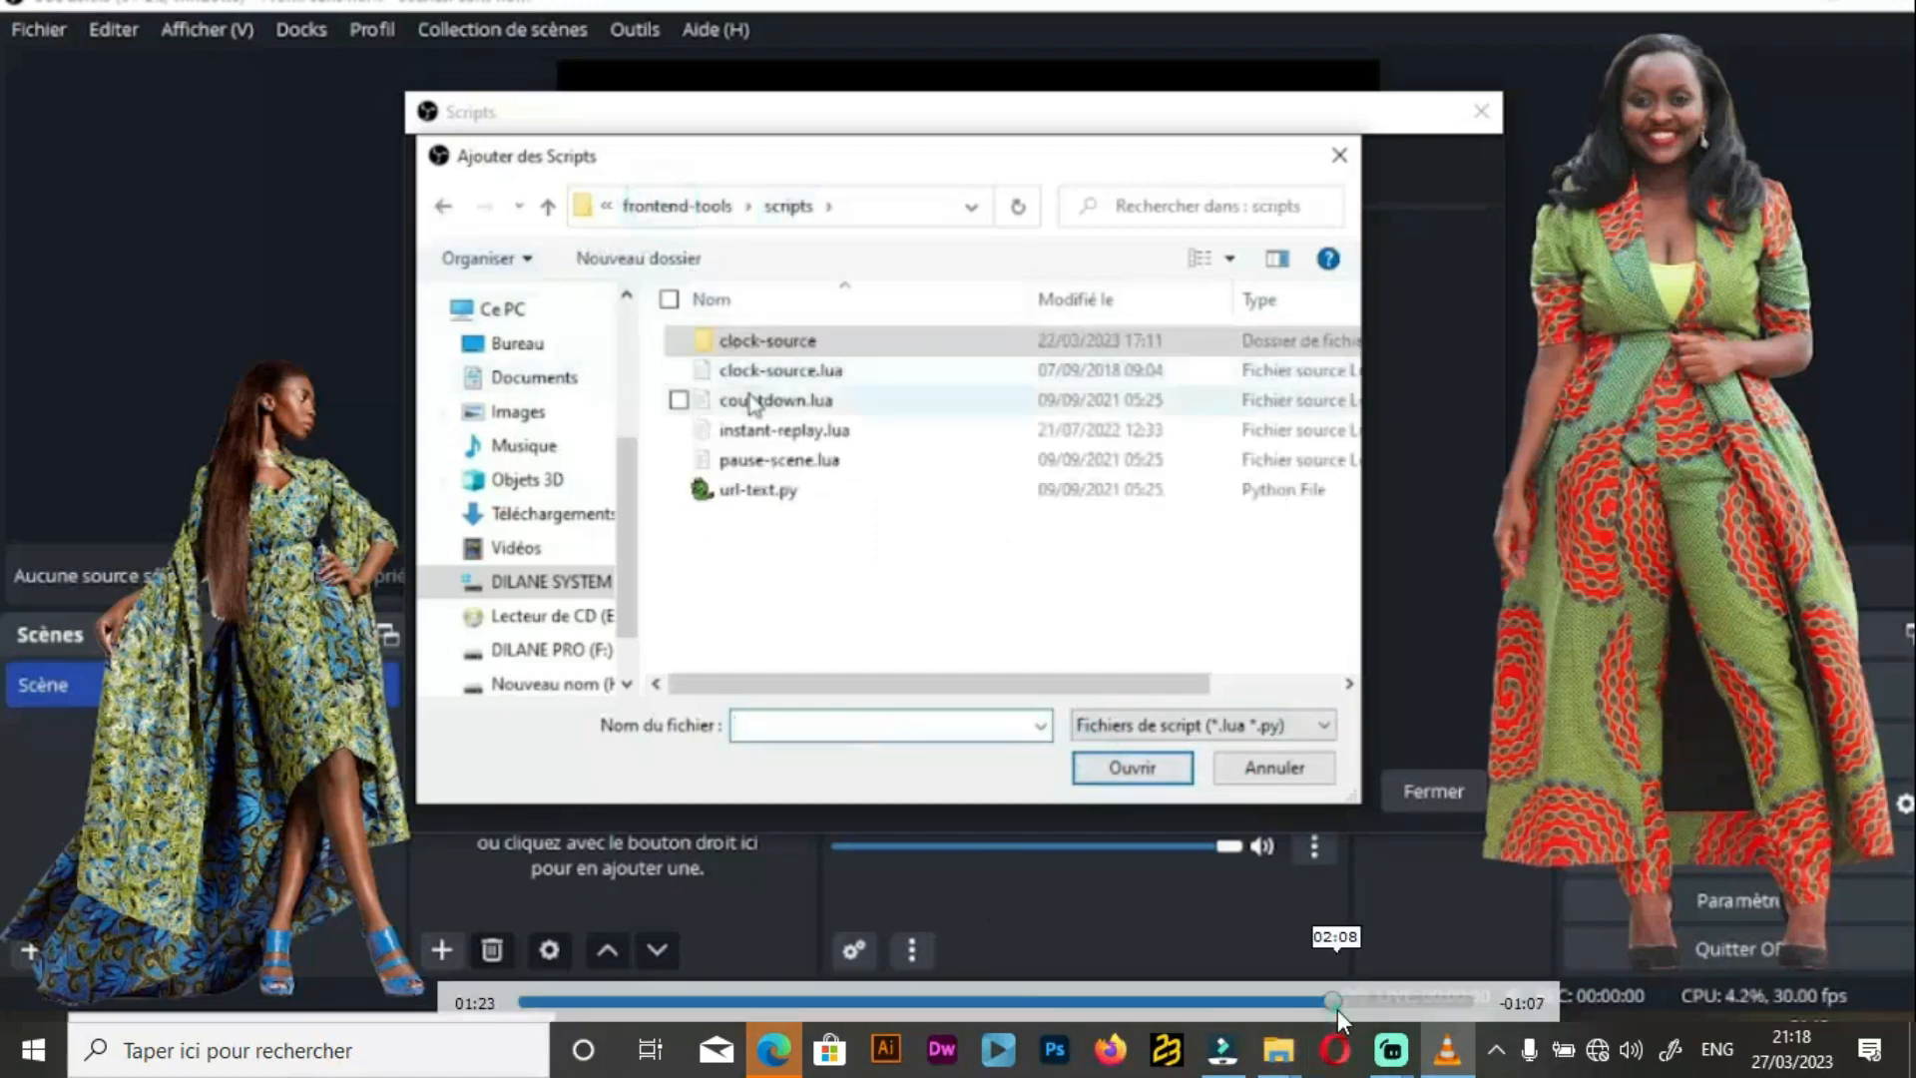
pyautogui.click(1431, 1001)
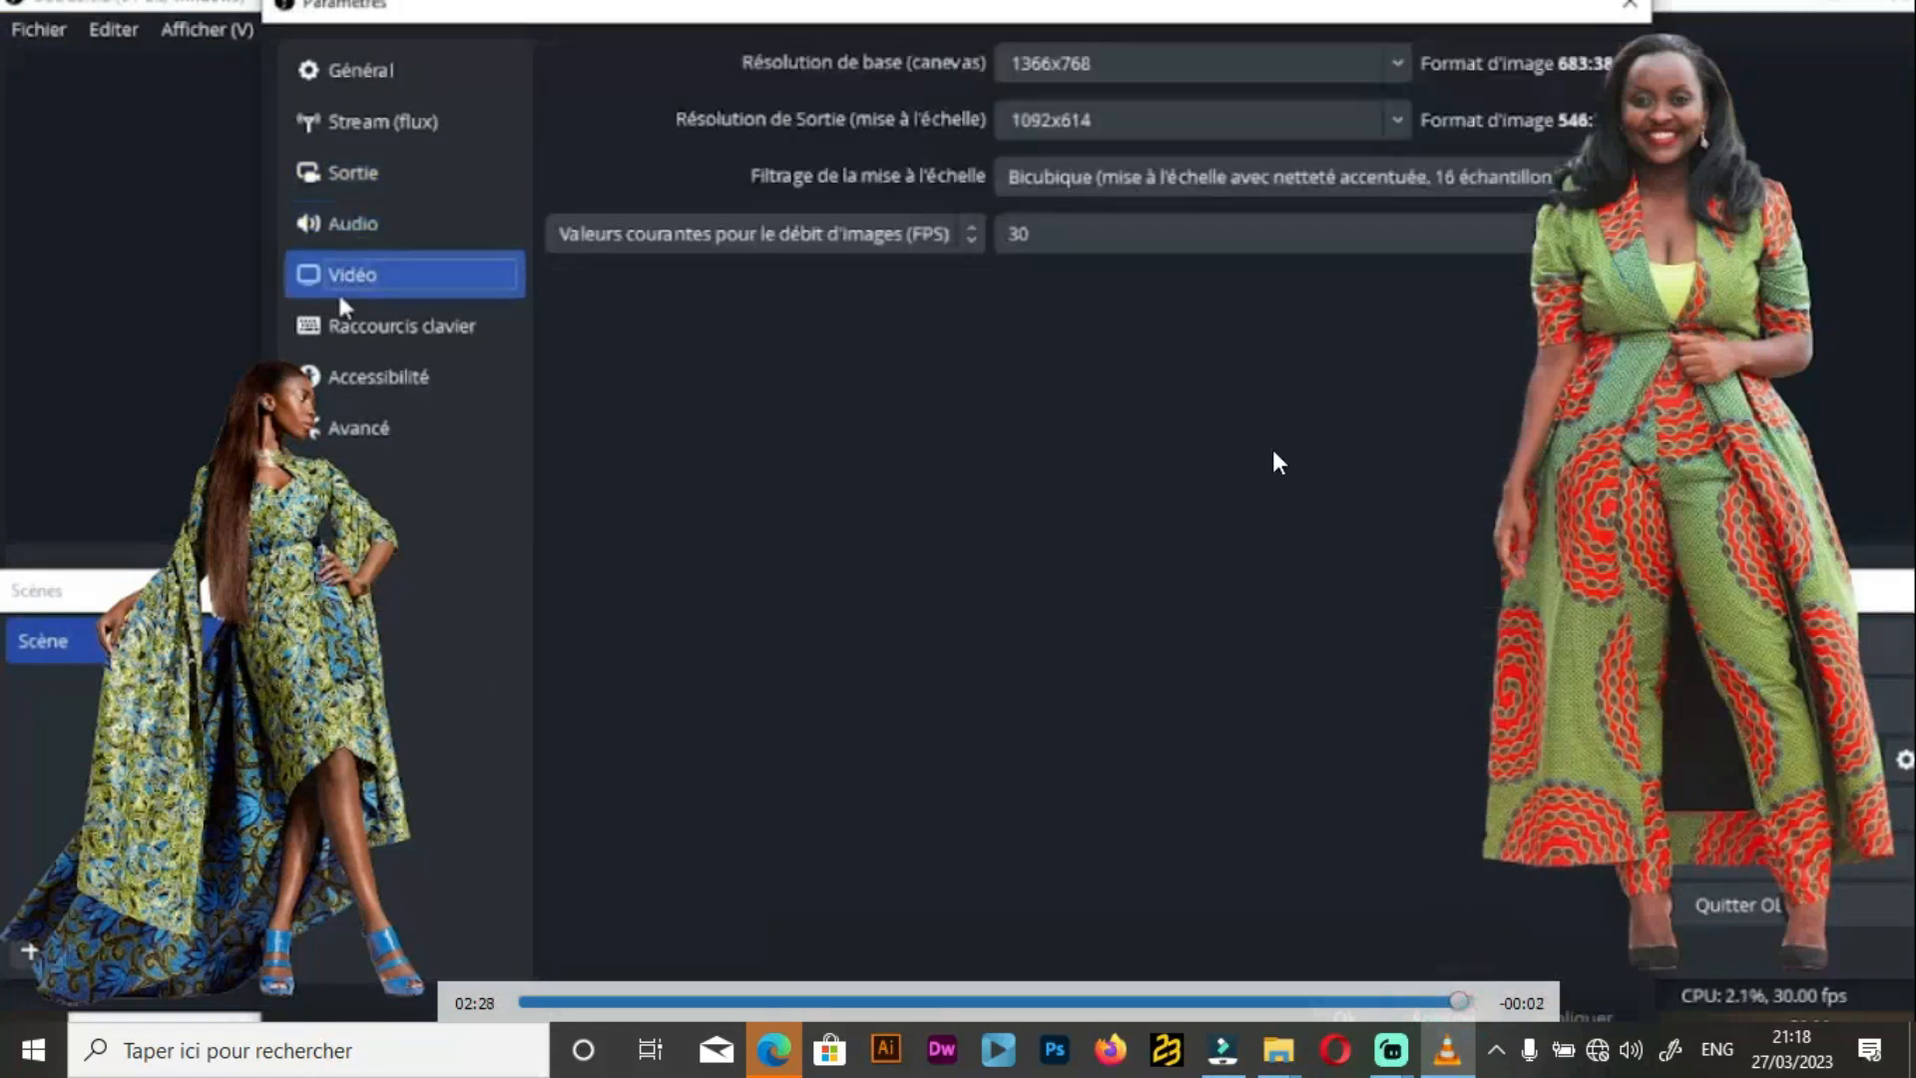
pyautogui.doubleClick(1274, 457)
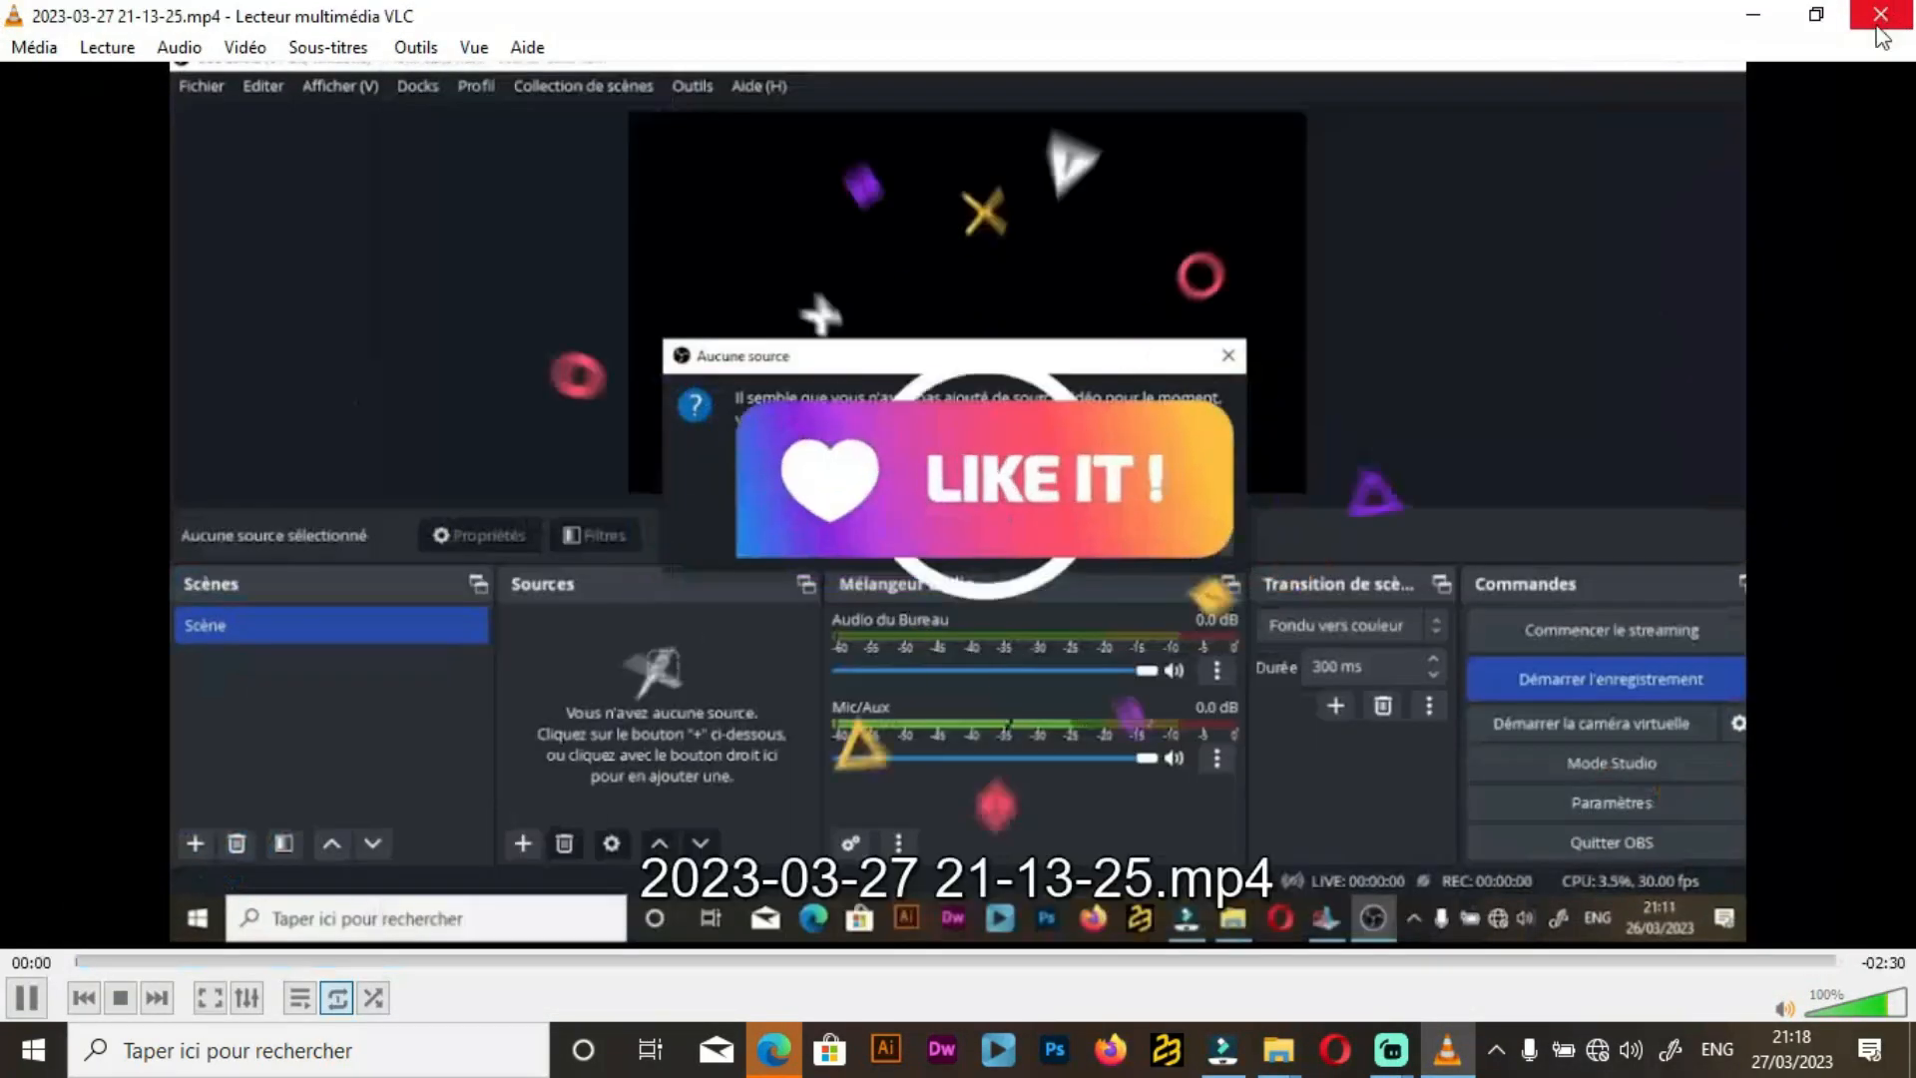
# Close VLC and switch back to the Streamlabs Desktop main window.
pyautogui.click(1877, 28)
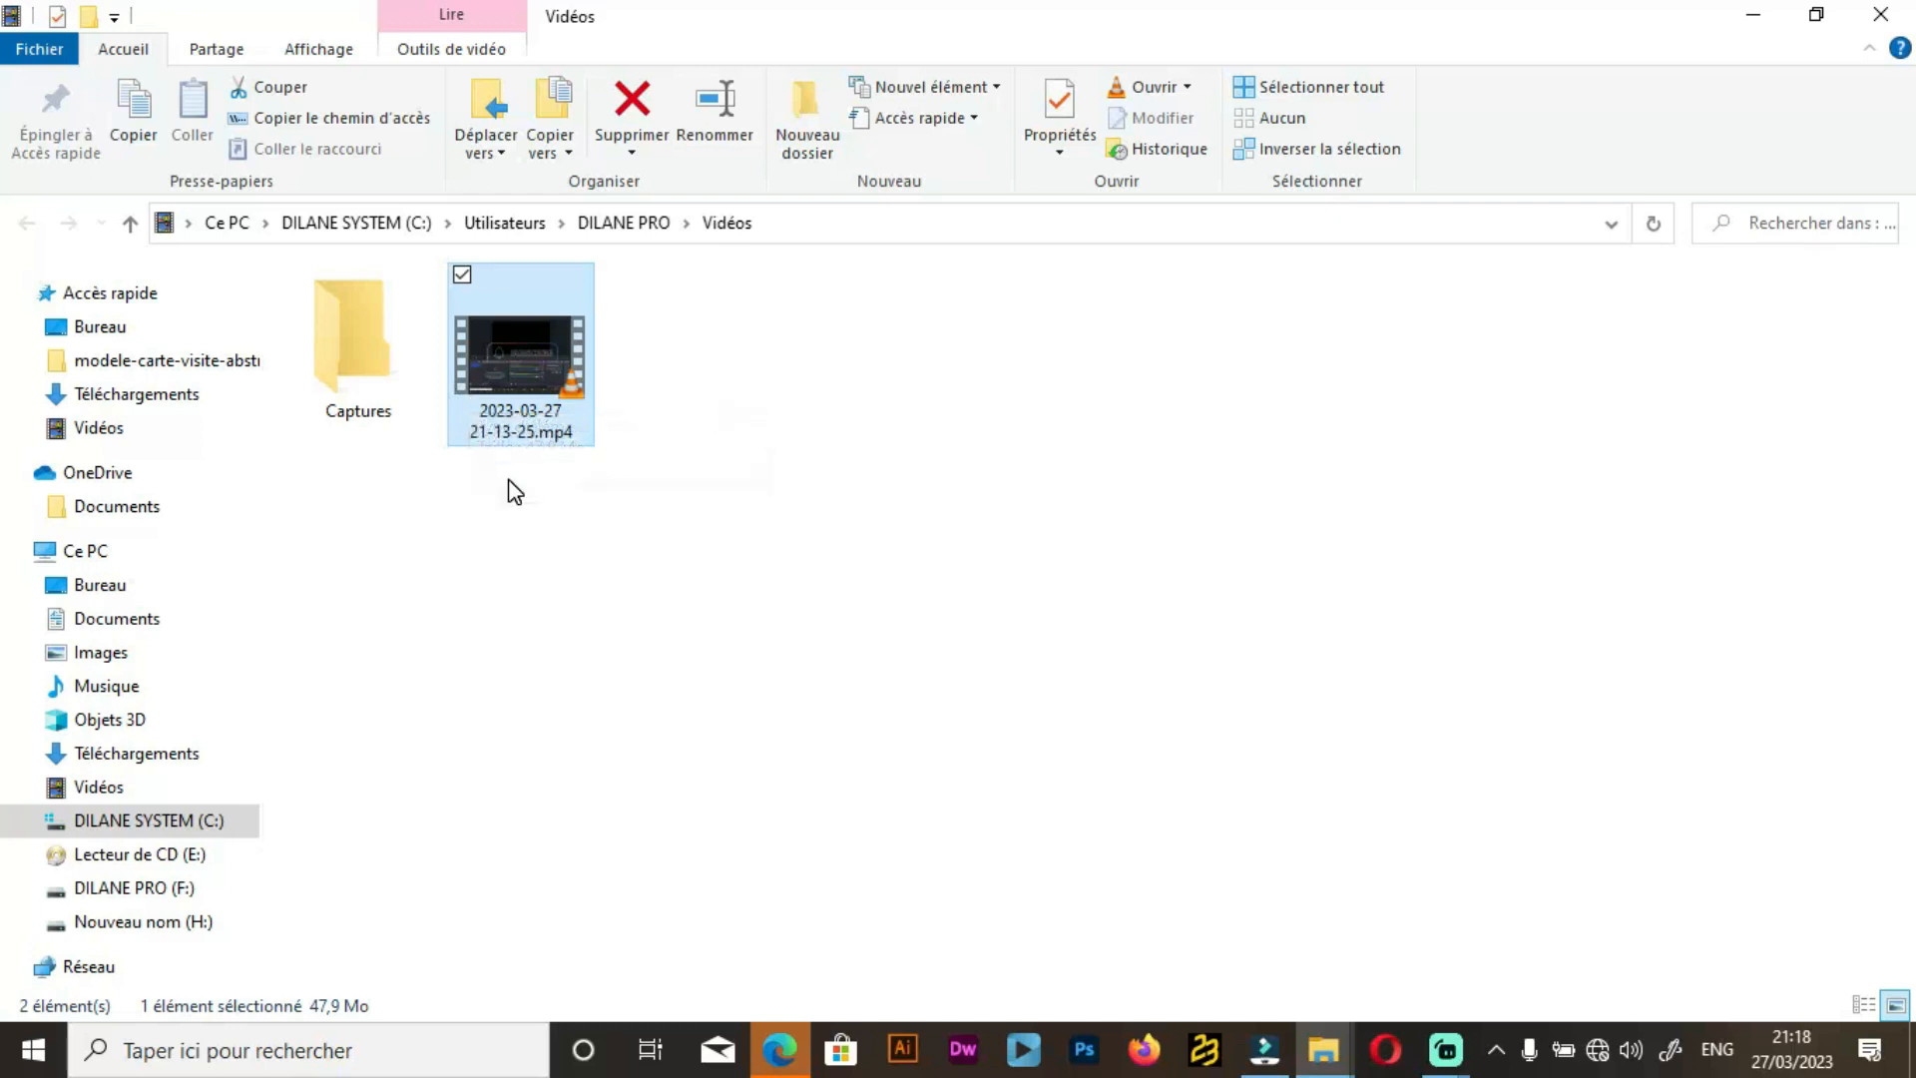
pyautogui.moveTo(1445, 1047)
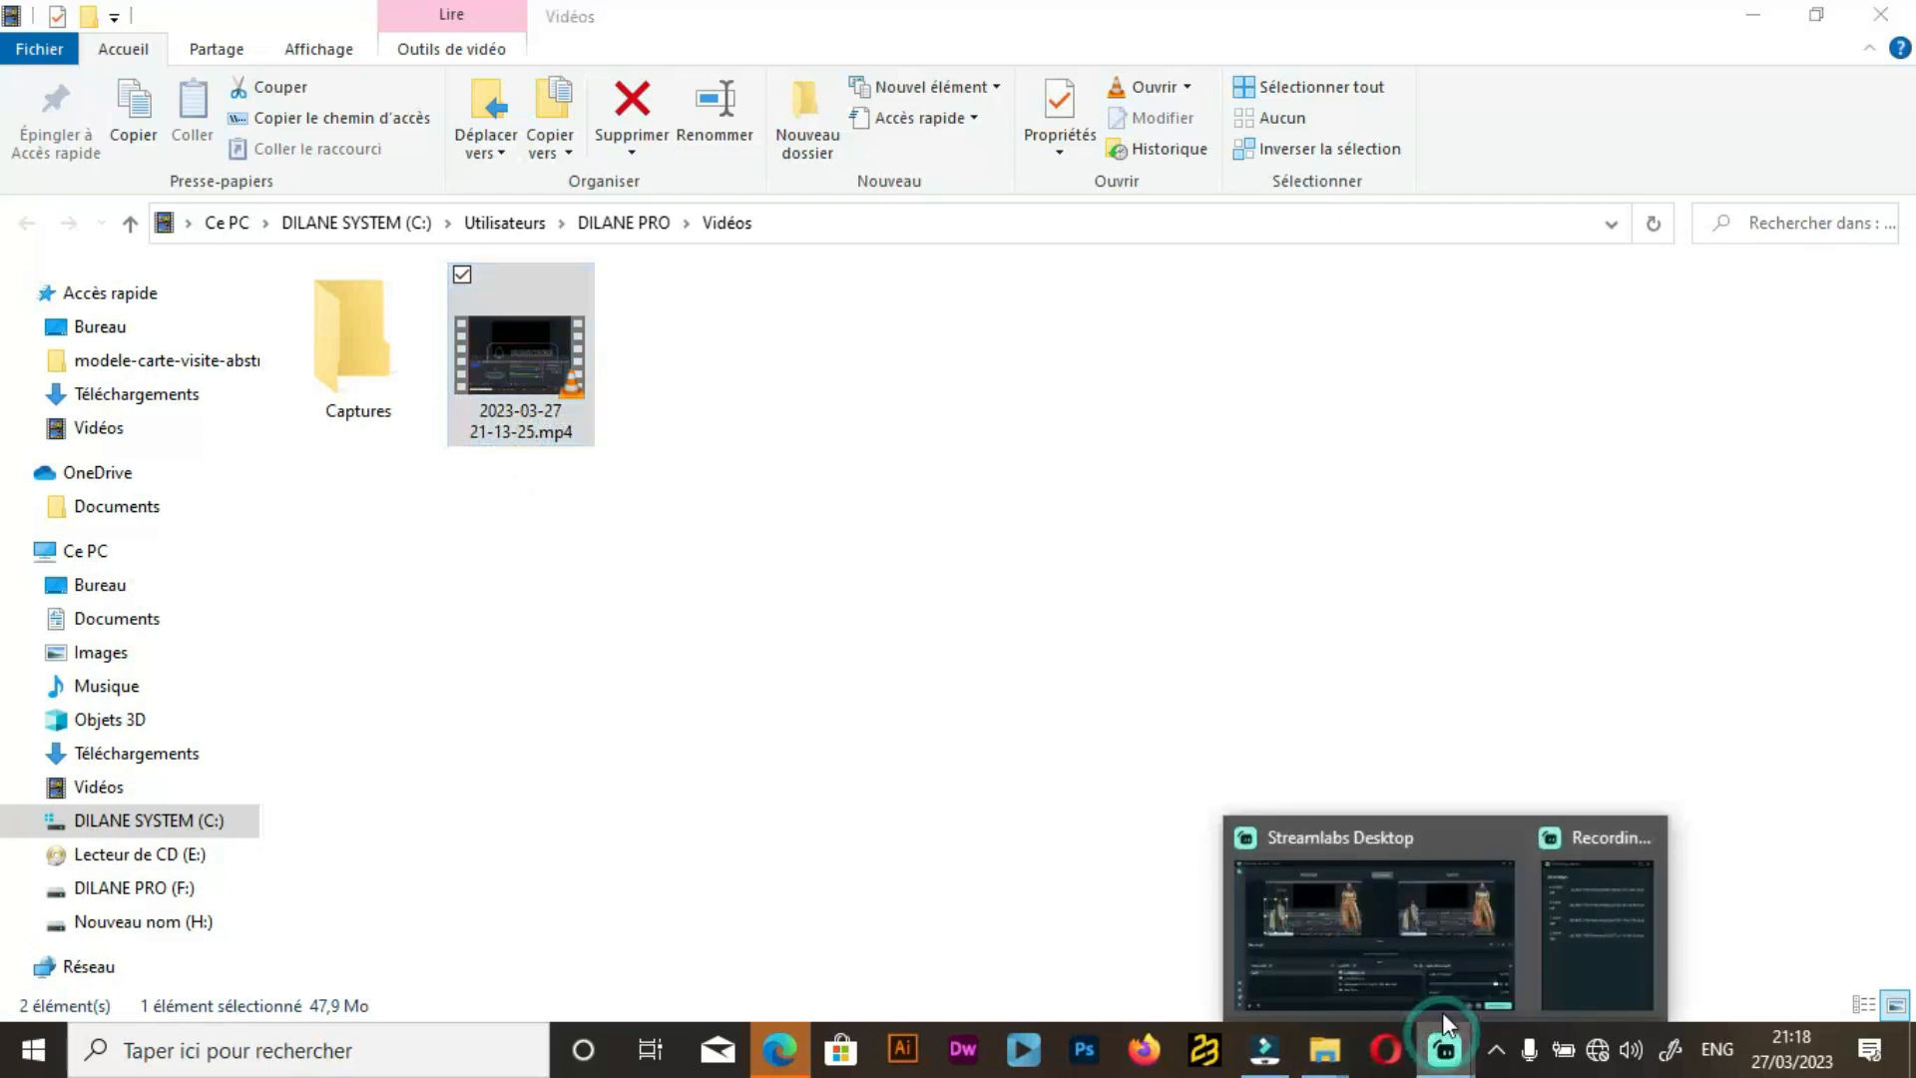
pyautogui.click(1497, 898)
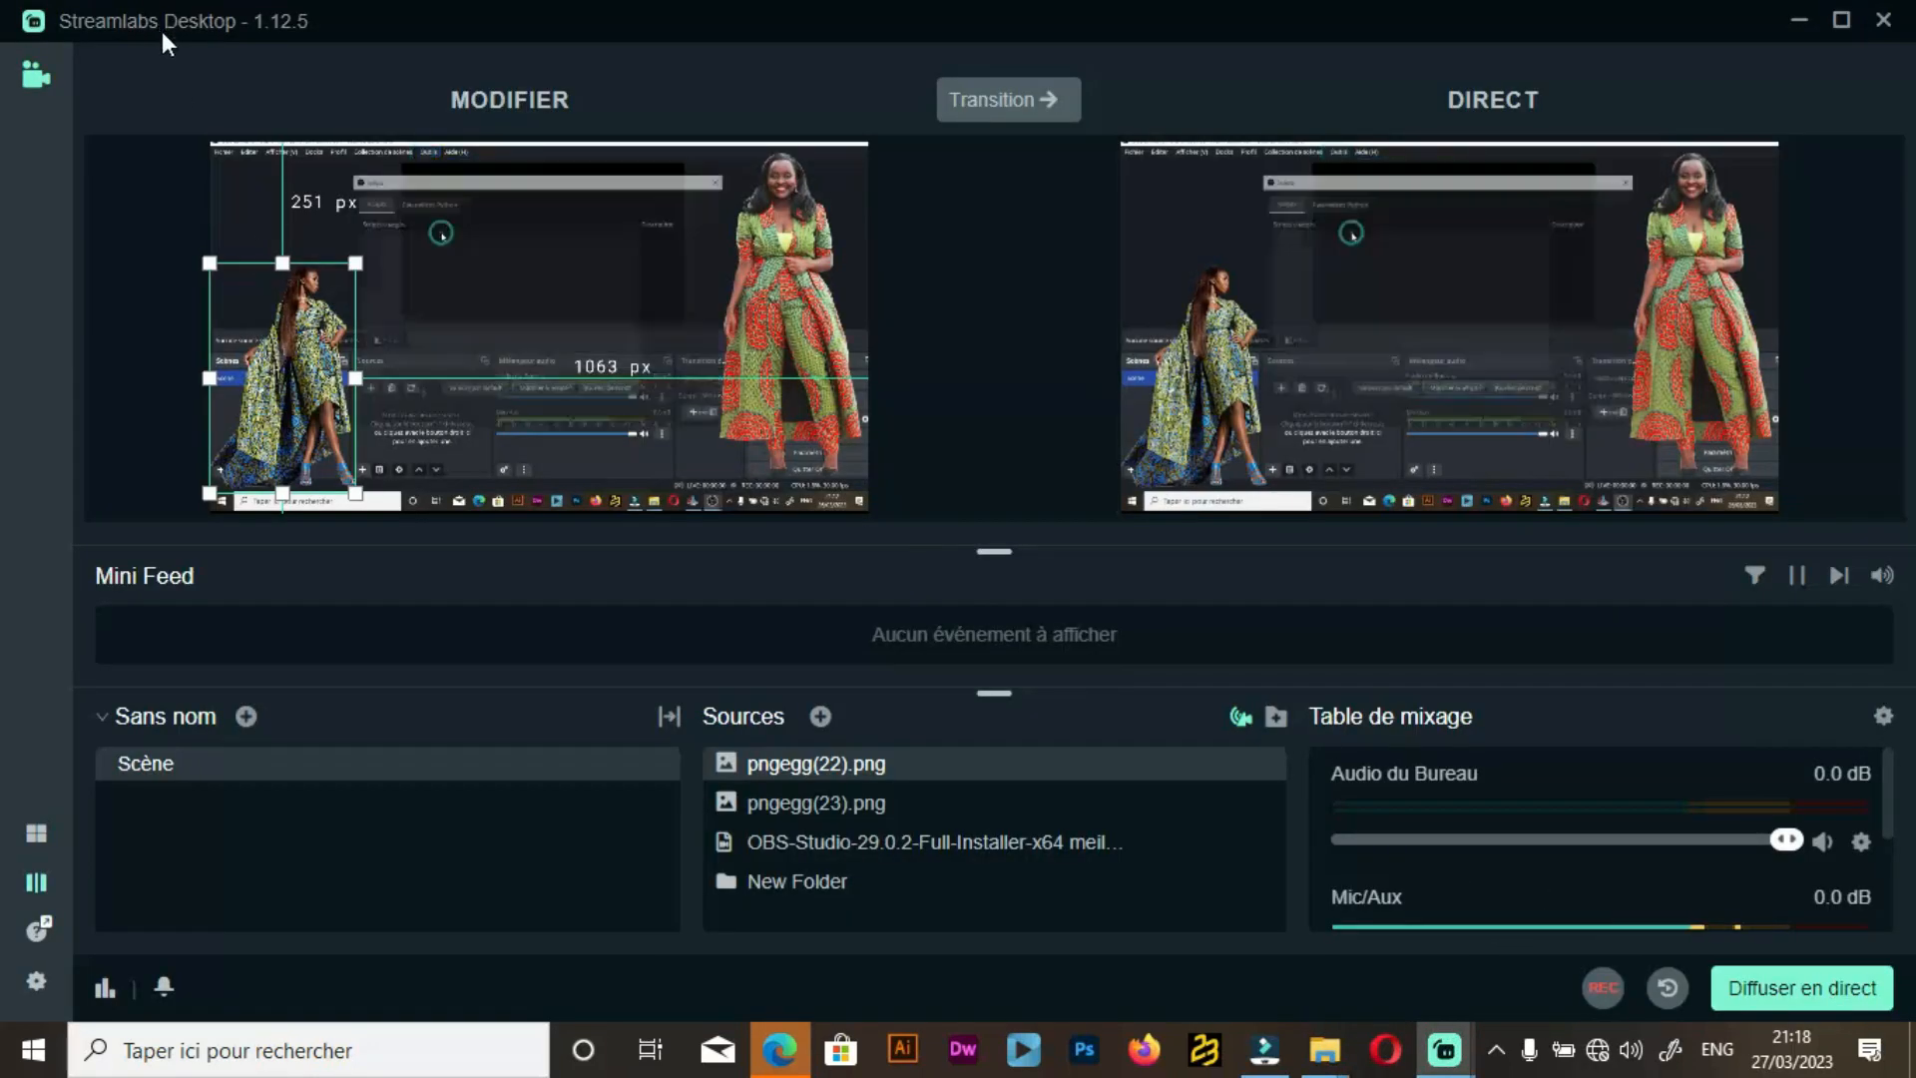